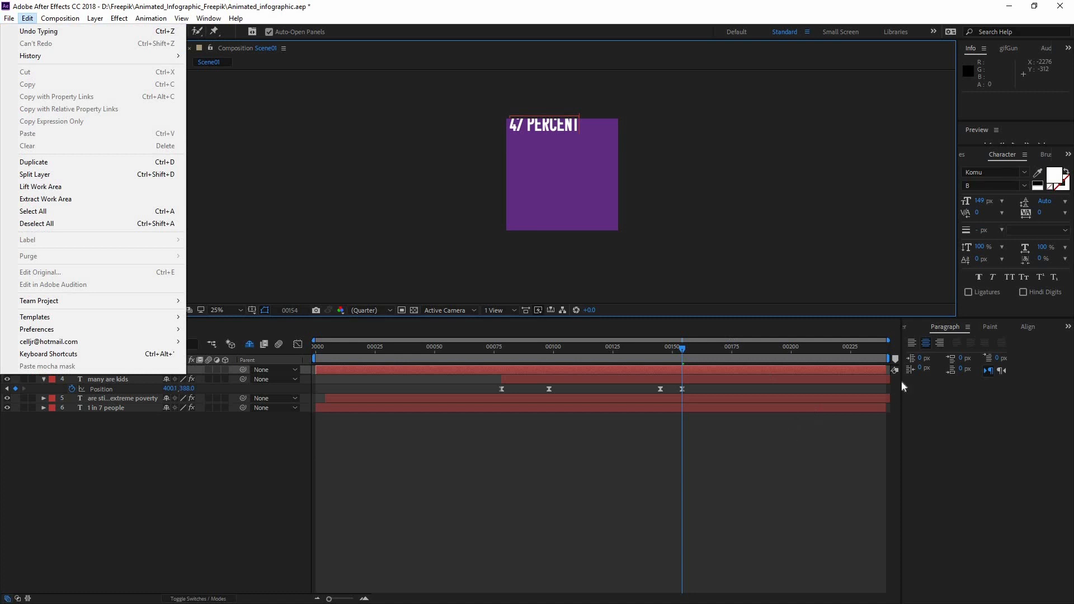
Centre the 47 percent text layer horizontally in the composition and move it down fully onto the upper part of the purple background
click(901, 386)
click(1027, 327)
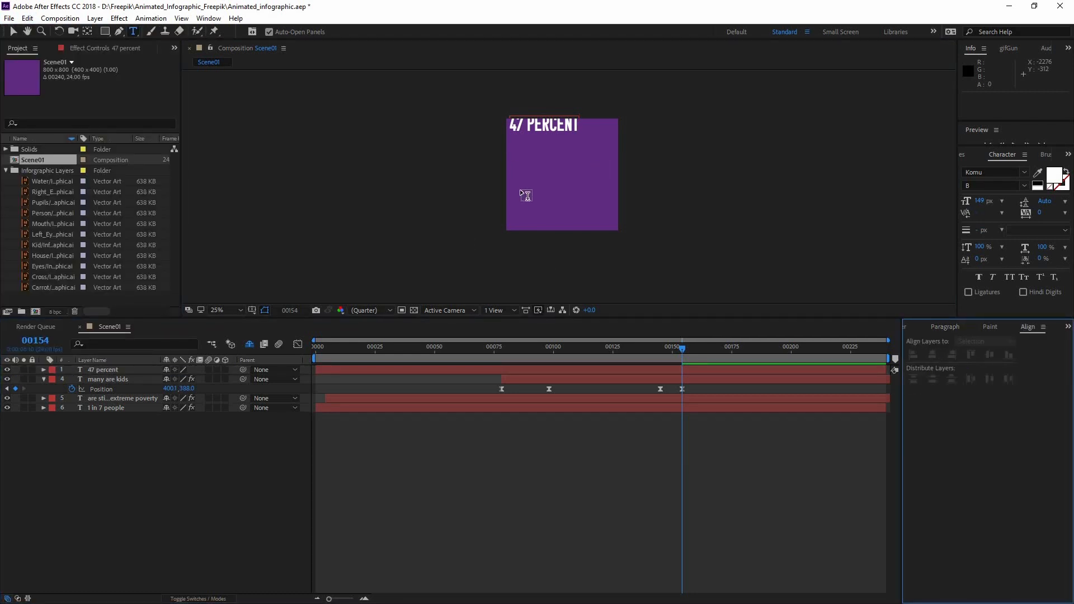
click(110, 372)
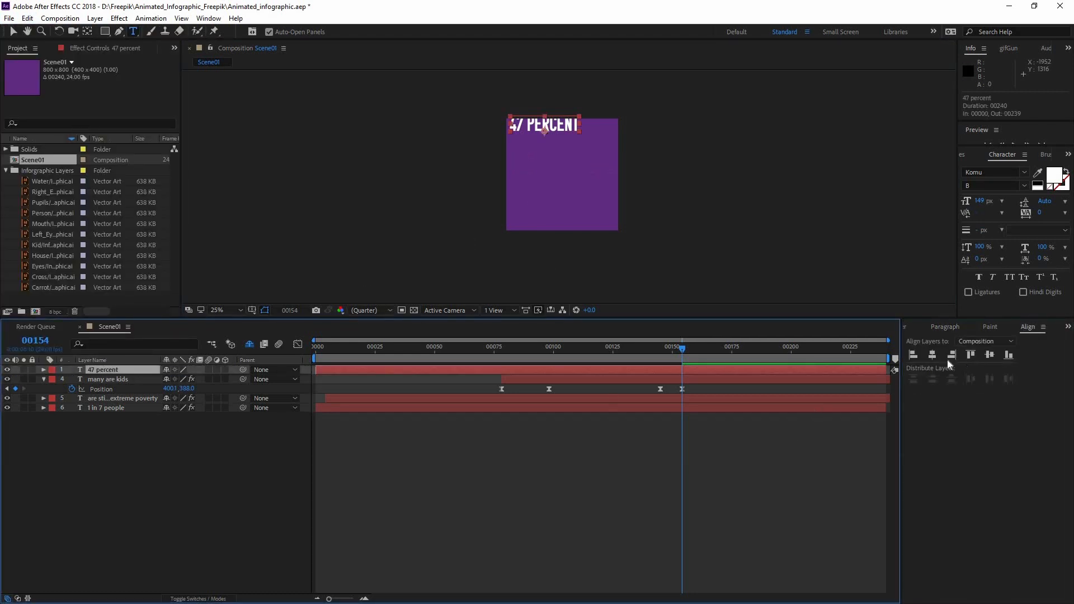
click(933, 355)
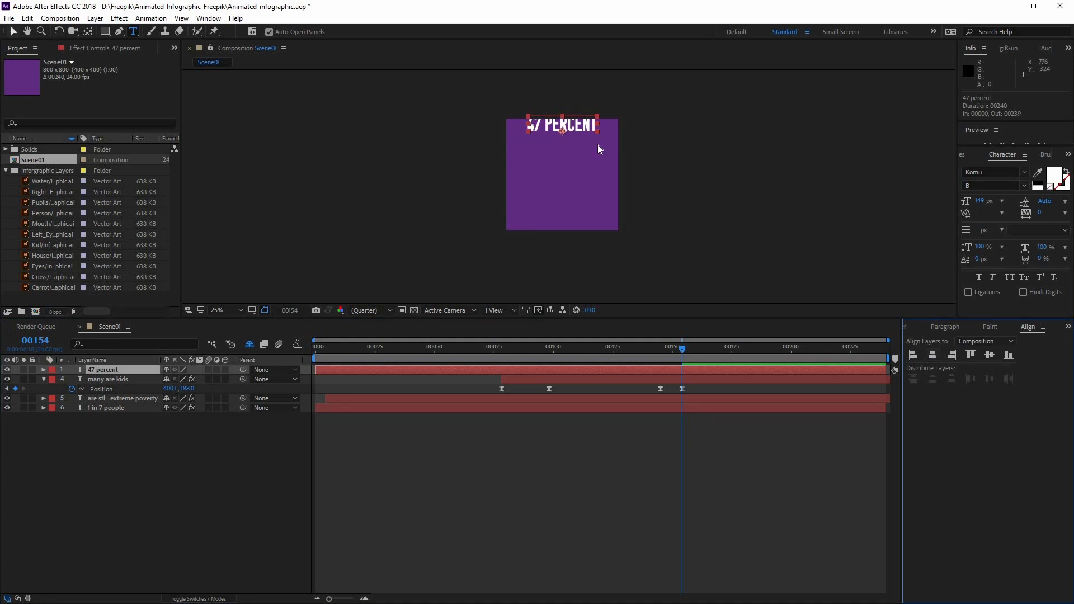
key(v)
drag(578, 121, 557, 209)
scroll(578, 137, up, 2)
click(259, 354)
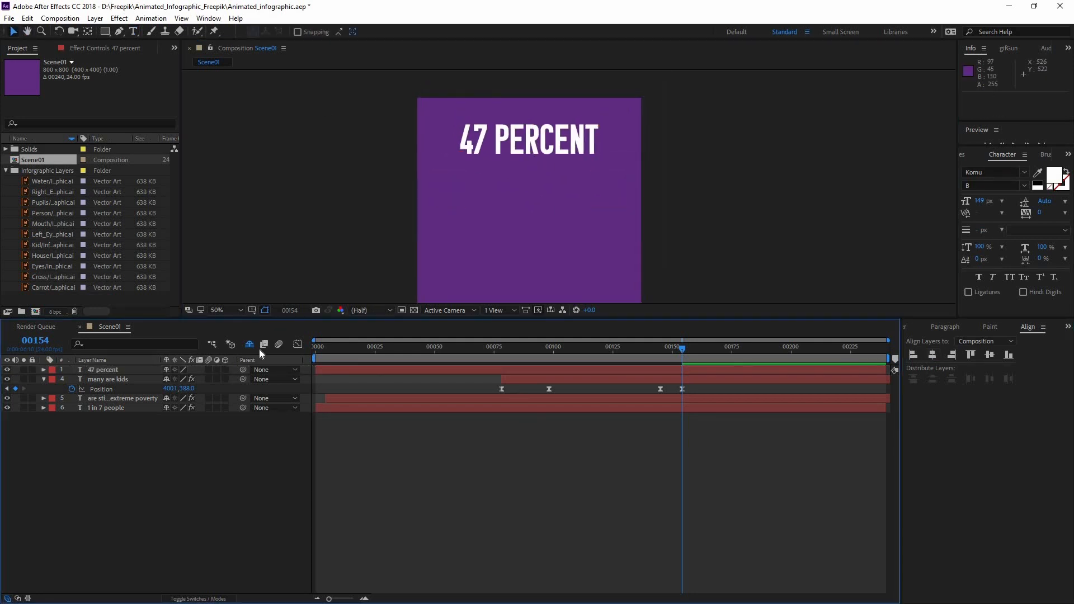
key(ctrl+t)
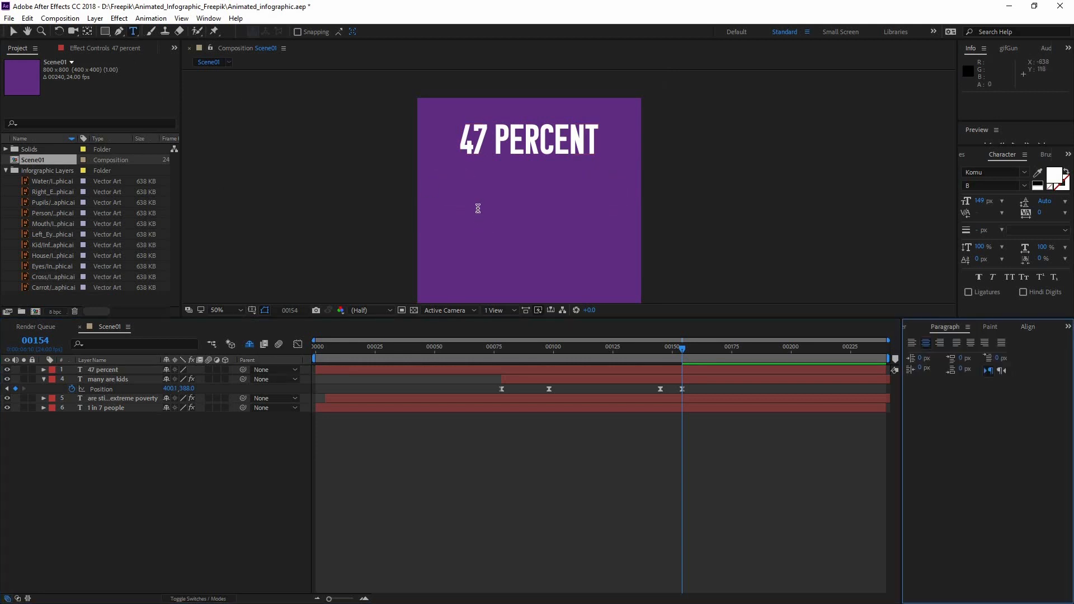
click(478, 208)
text(pof)
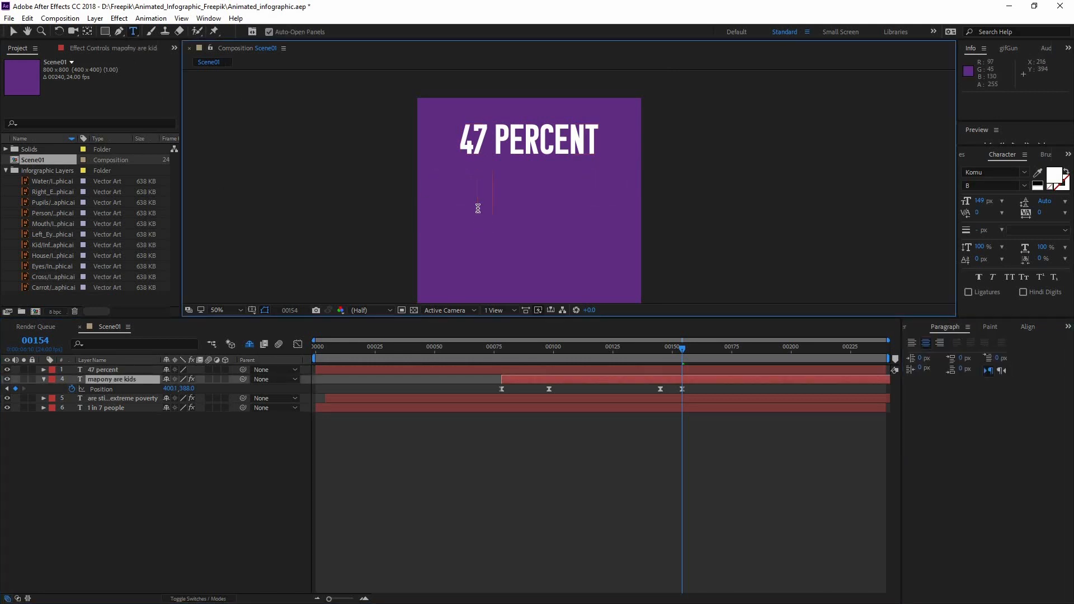
key(BackSpace)
key(BackSpace)
text(g)
key(BackSpace)
key(BackSpace)
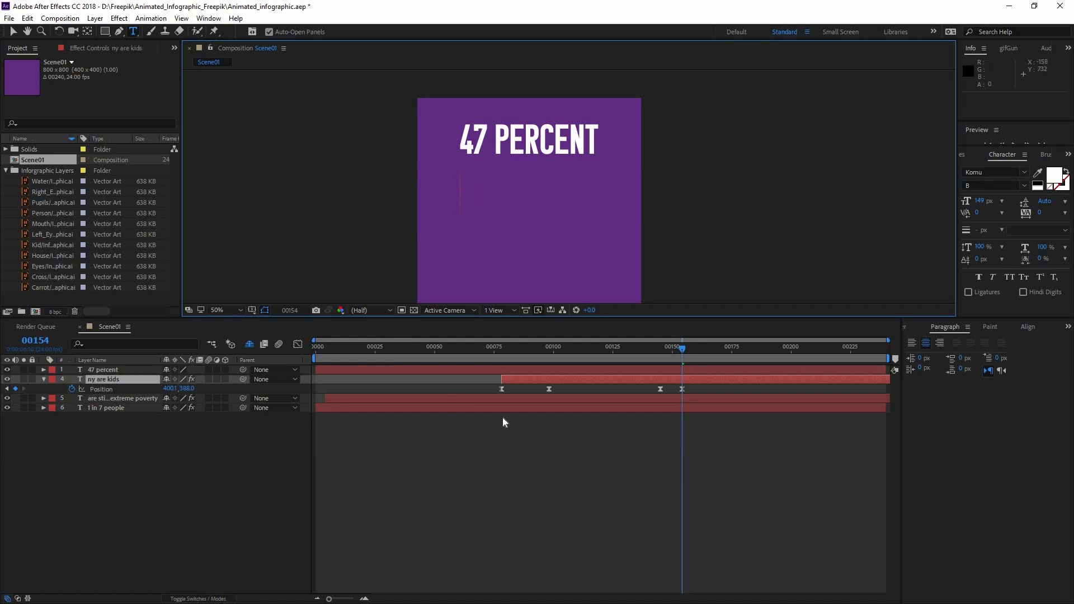
key(ctrl+z)
key(ctrl+z)
key(ctrl+z)
key(ctrl+z)
key(ctrl+z)
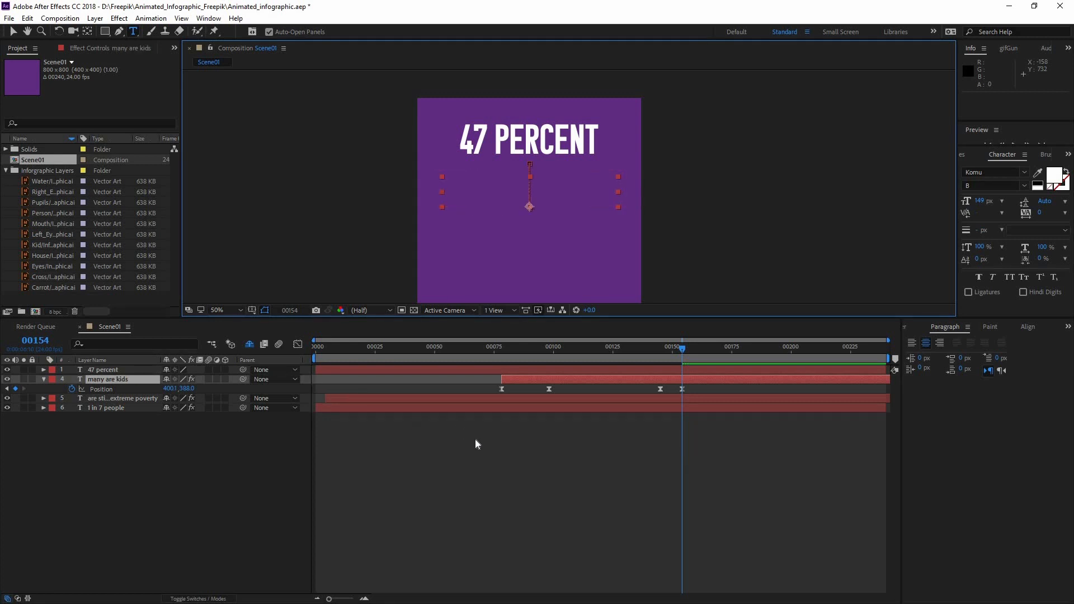
Add a new text layer below the 47 percent line reading "of those living in extreme poverty"
click(475, 439)
click(434, 245)
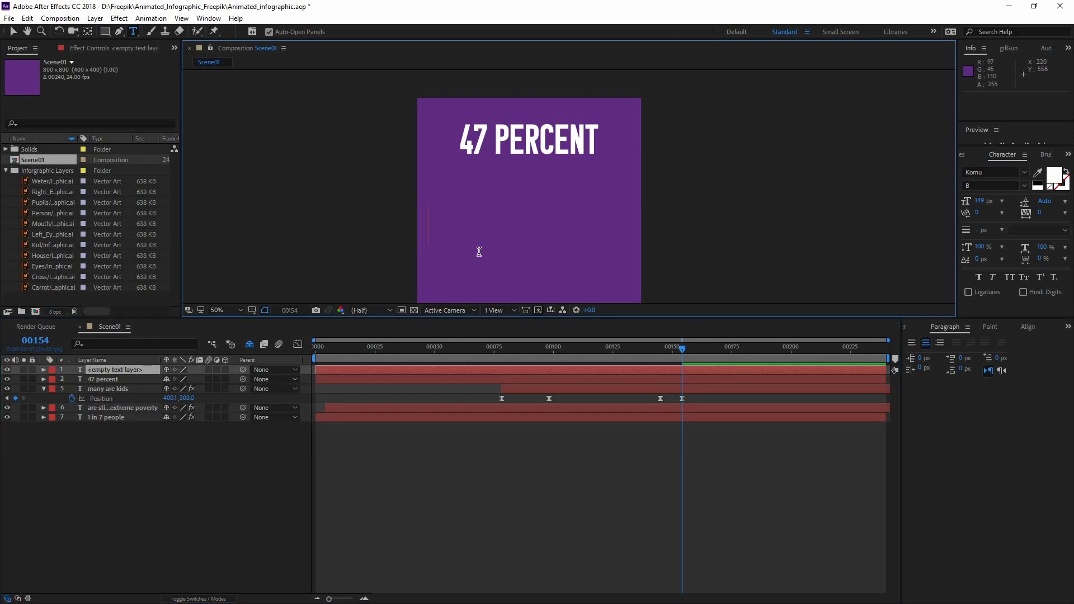
text(of those)
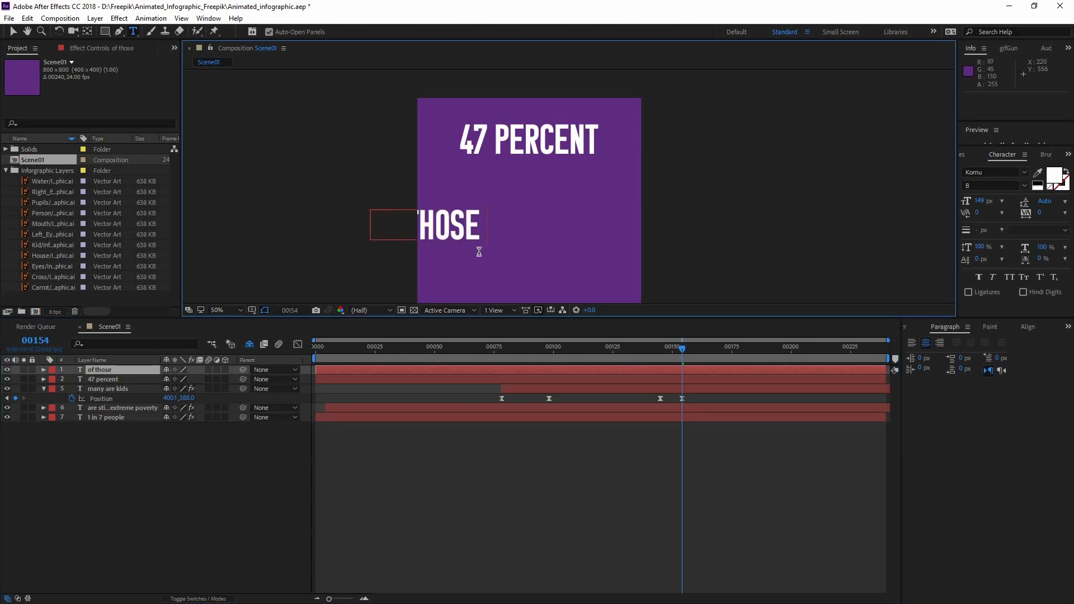
text( livi)
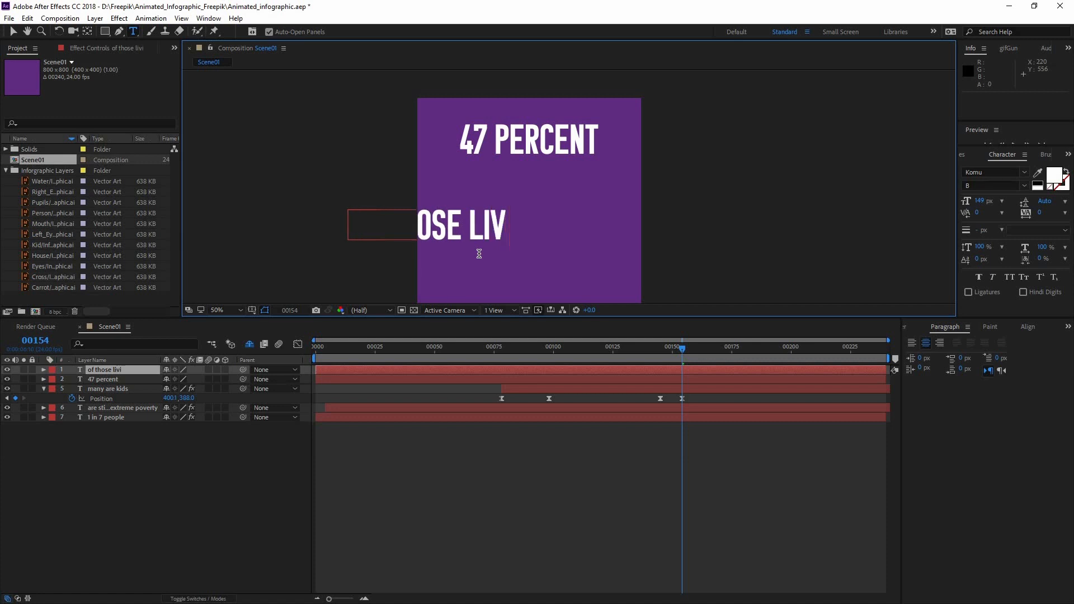
text(ng)
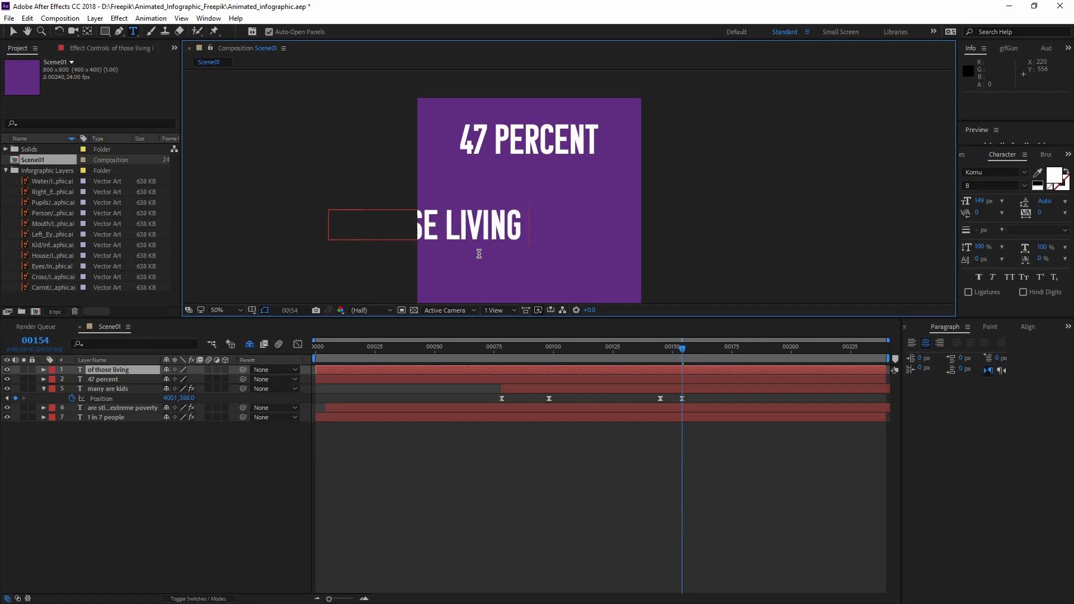
text( in extreme pove)
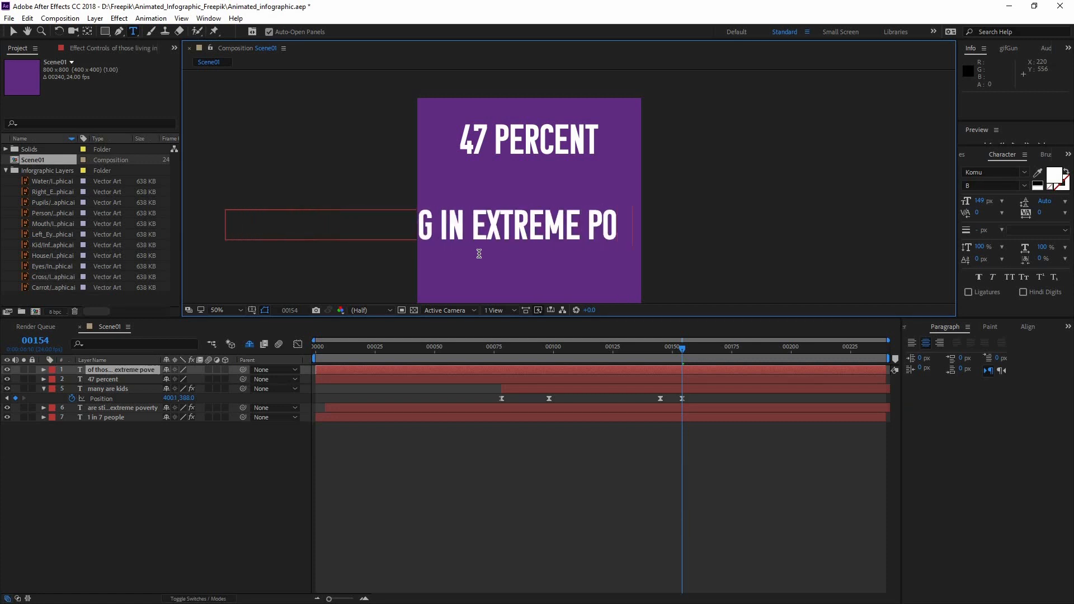
text(rty)
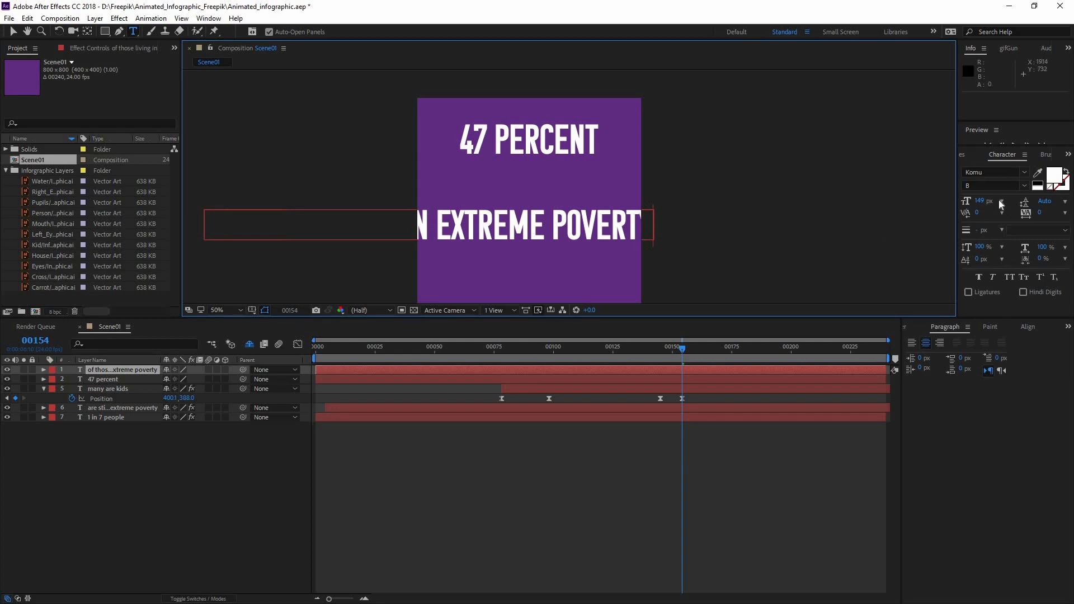
Centre the "of those living in extreme poverty" layer horizontally in the composition and reduce its font size to 52 px
drag(963, 200, 939, 205)
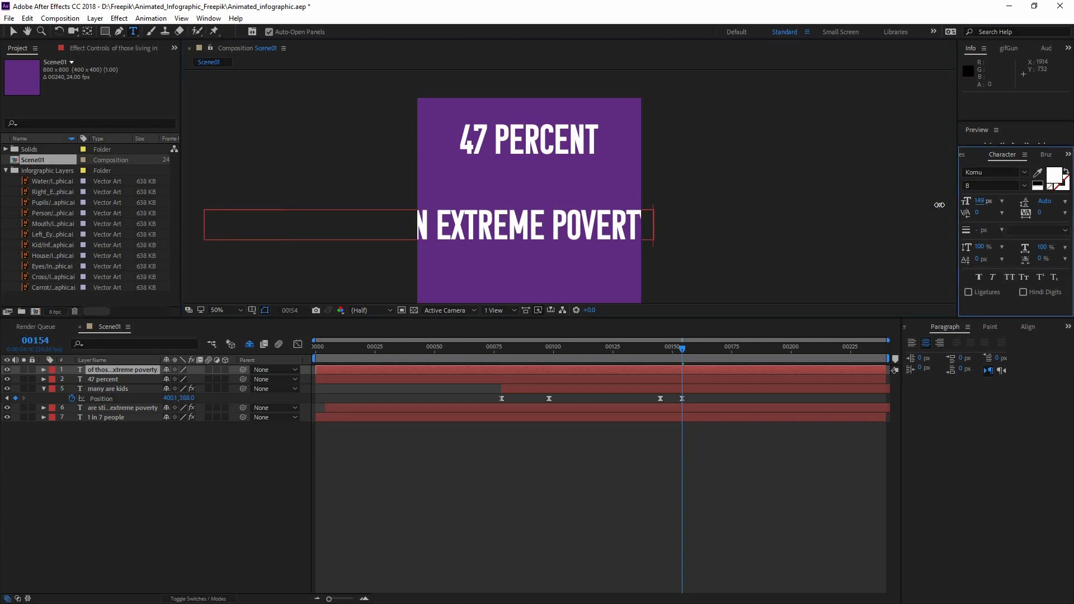
click(141, 371)
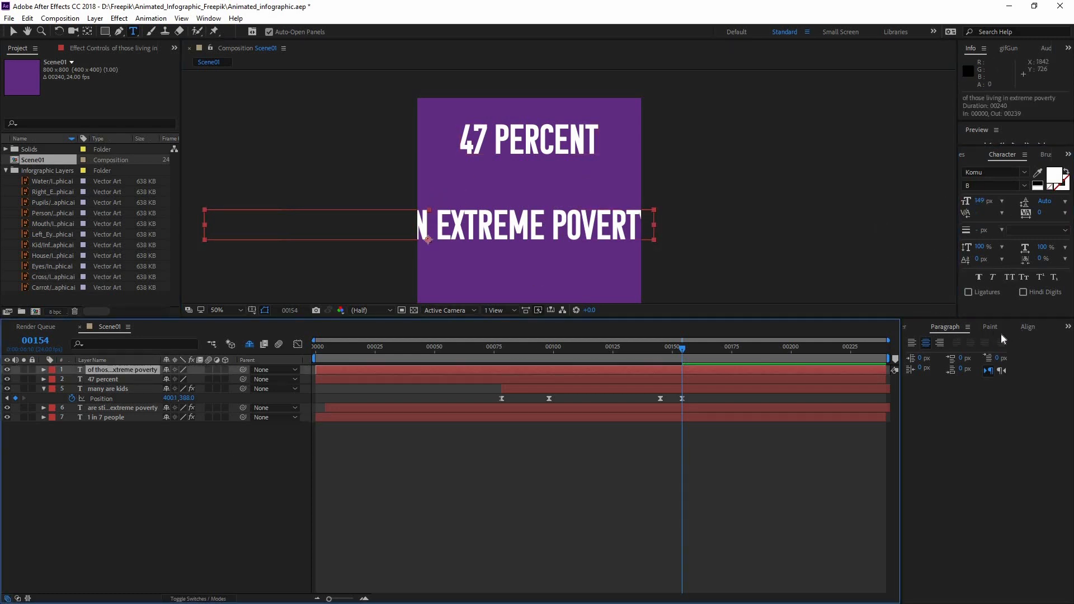
click(1028, 327)
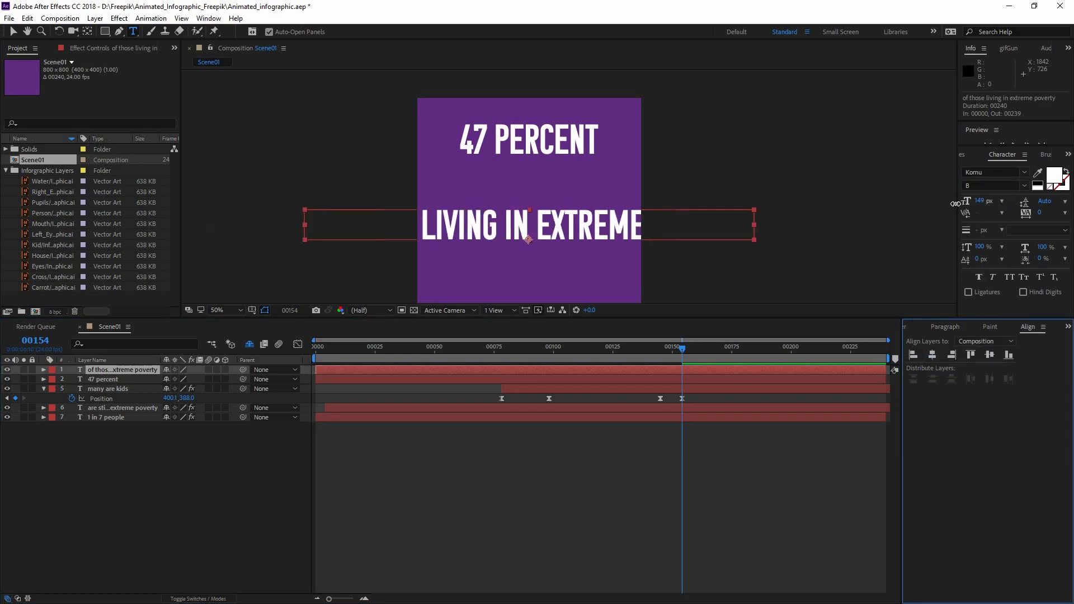
drag(955, 204, 901, 205)
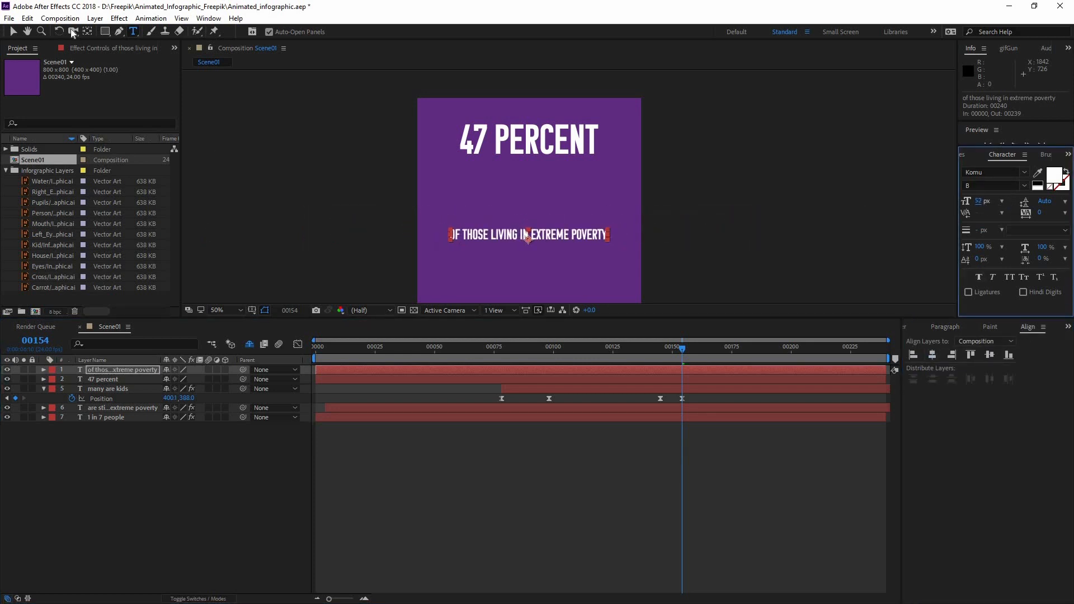
Move the "of those living in extreme poverty" line up directly beneath the 47 PERCENT text
key(v)
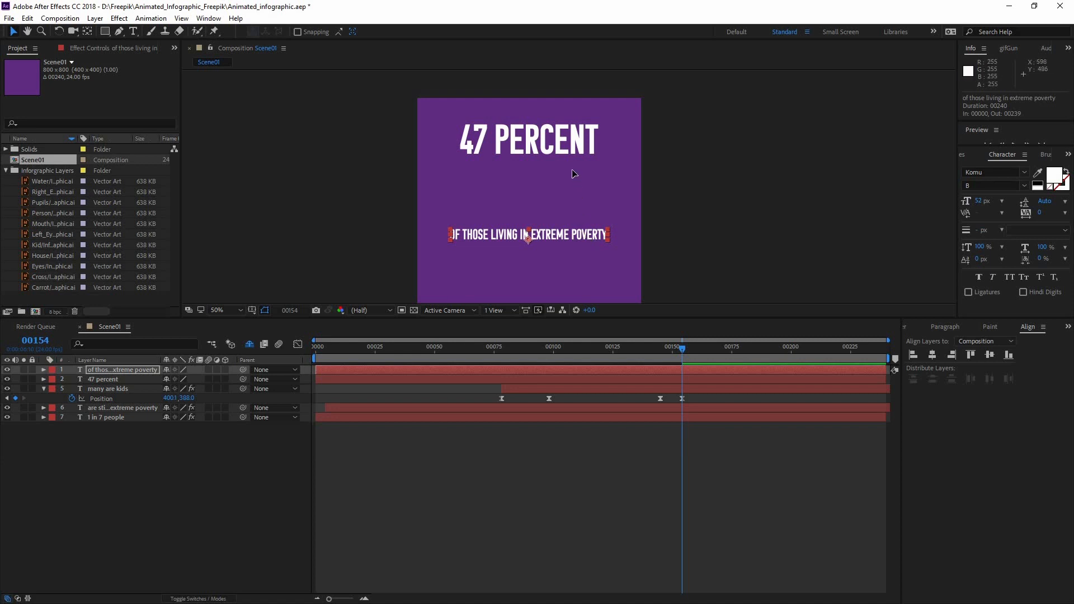
drag(572, 235, 573, 167)
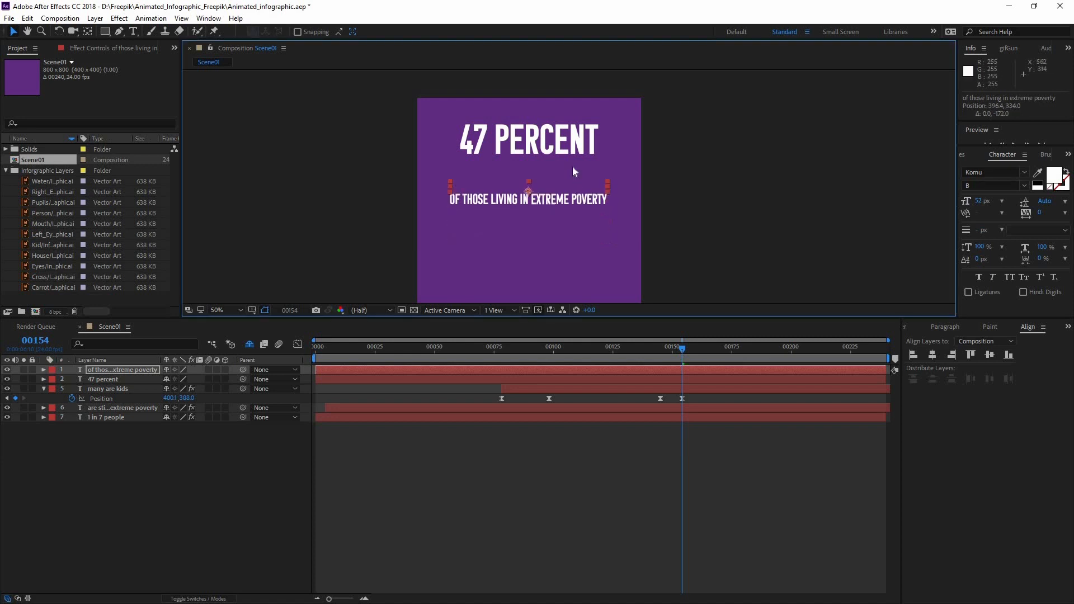
click(614, 446)
Duplicate the "of those living in extreme poverty" layer and place the copy directly below the original line
click(121, 368)
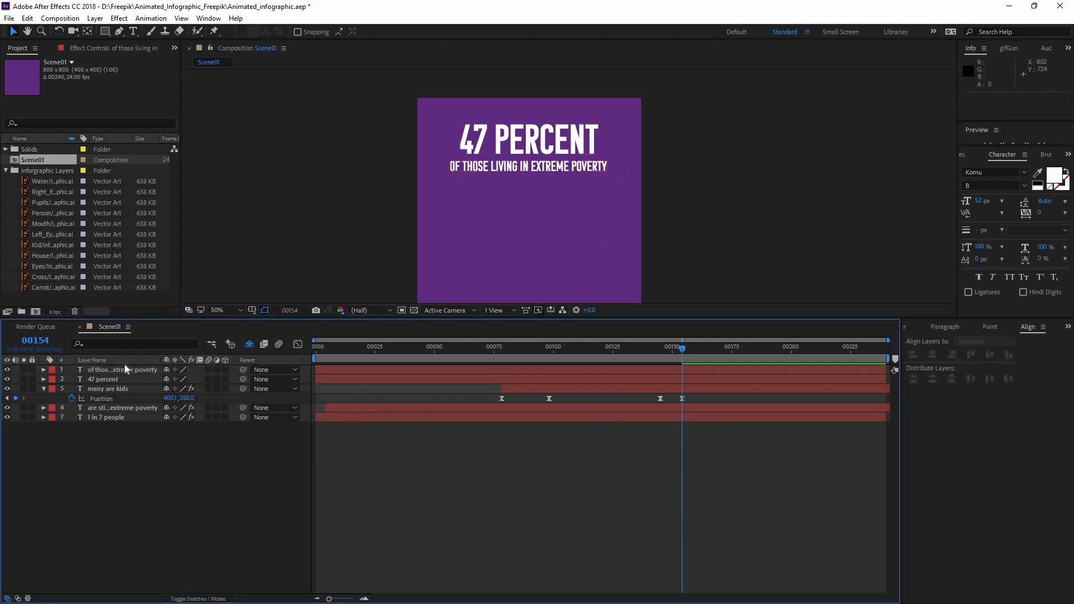
key(ctrl+c)
key(ctrl+v)
drag(559, 178, 557, 189)
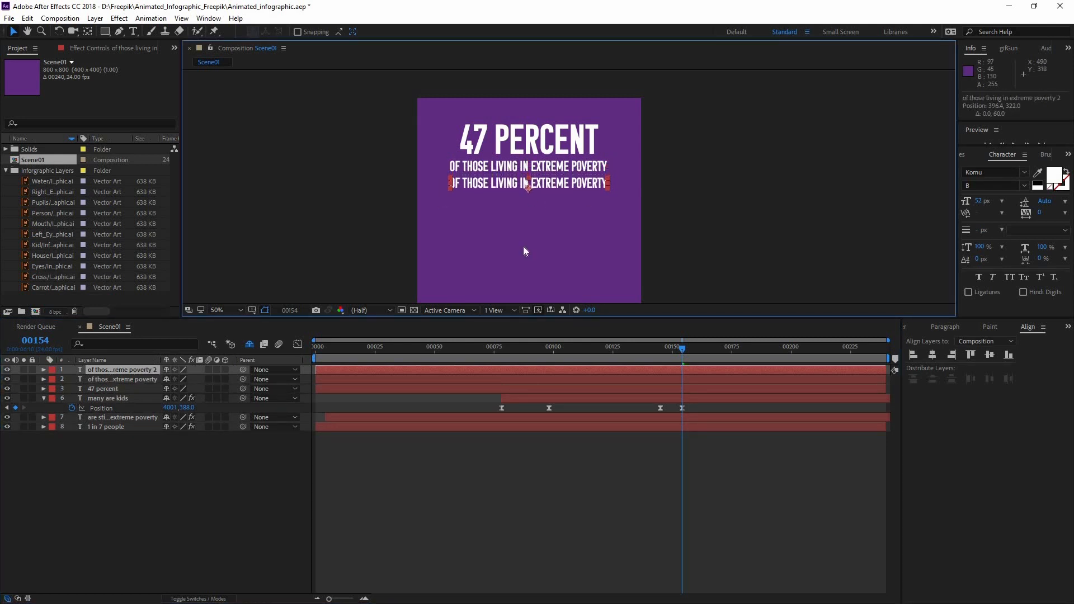
click(378, 464)
Replace the duplicated layer's text with "are 18 years old or younger"
double_click(130, 368)
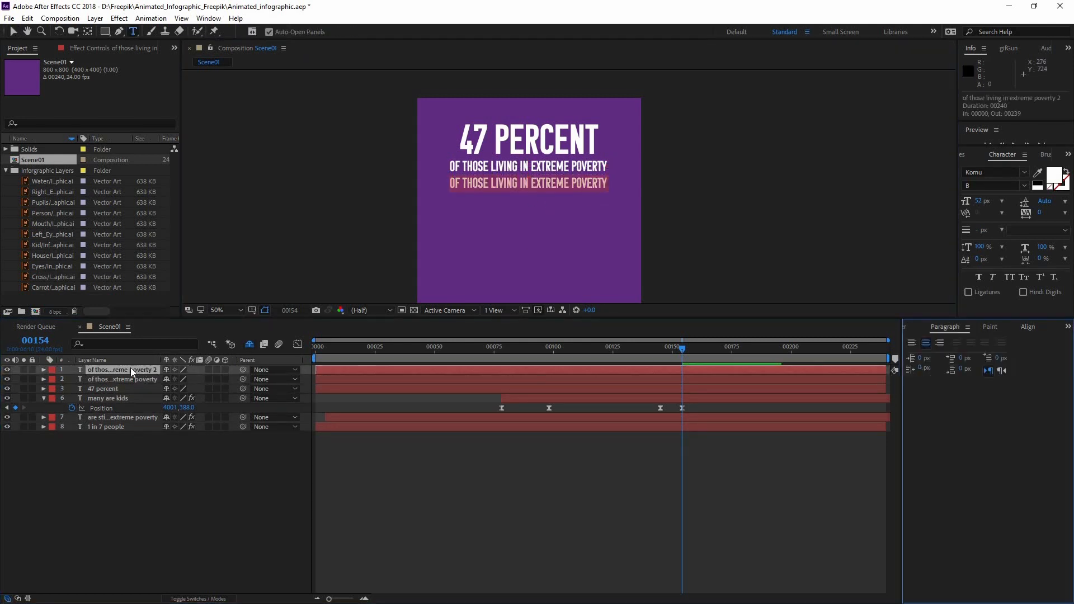
text(are)
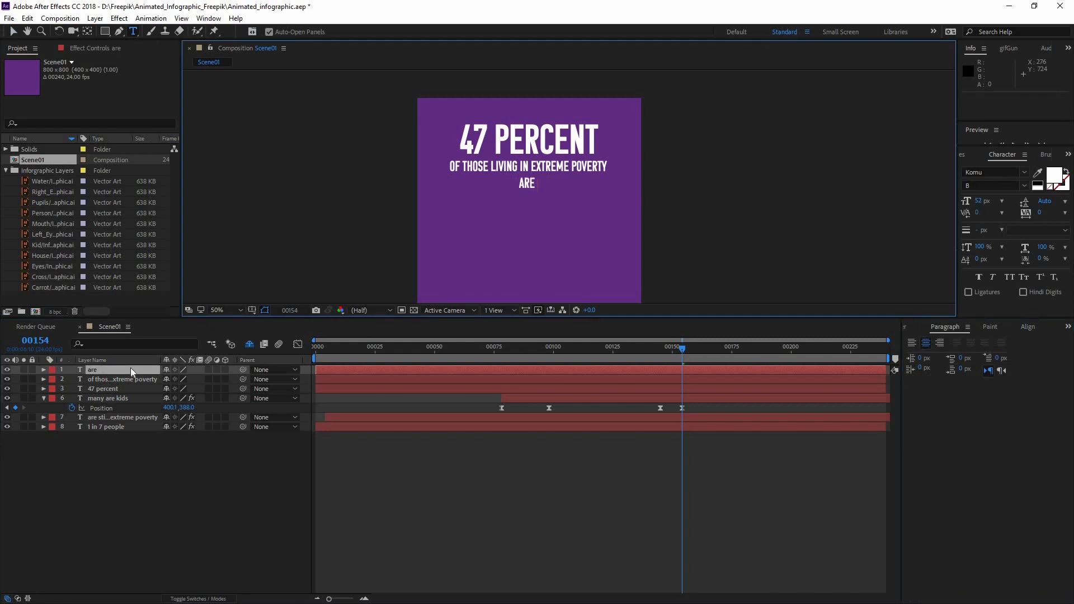
text( 18 years p)
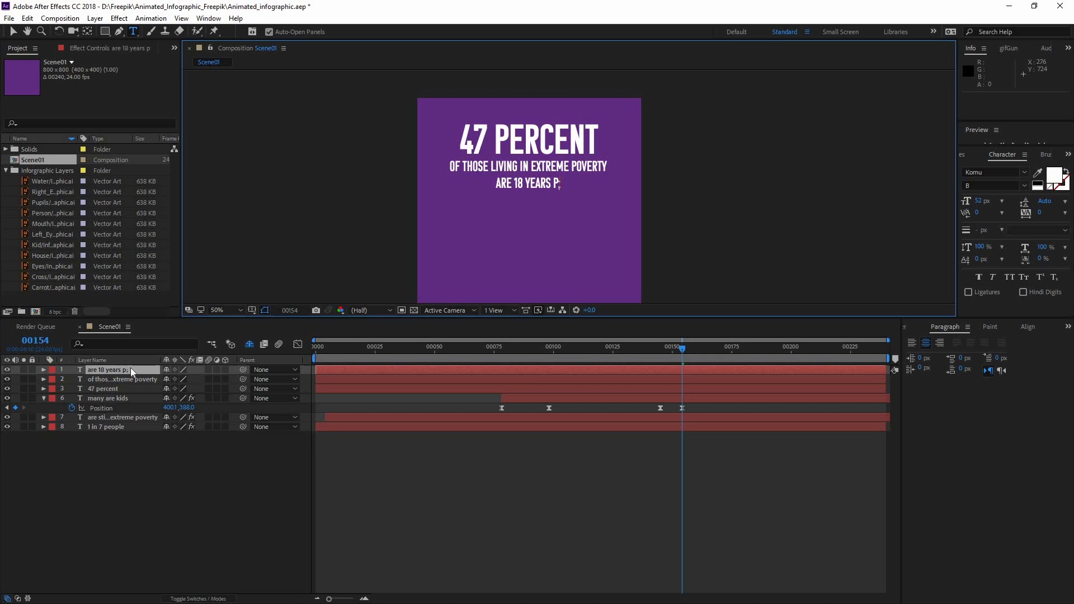
key(BackSpace)
text(old or t)
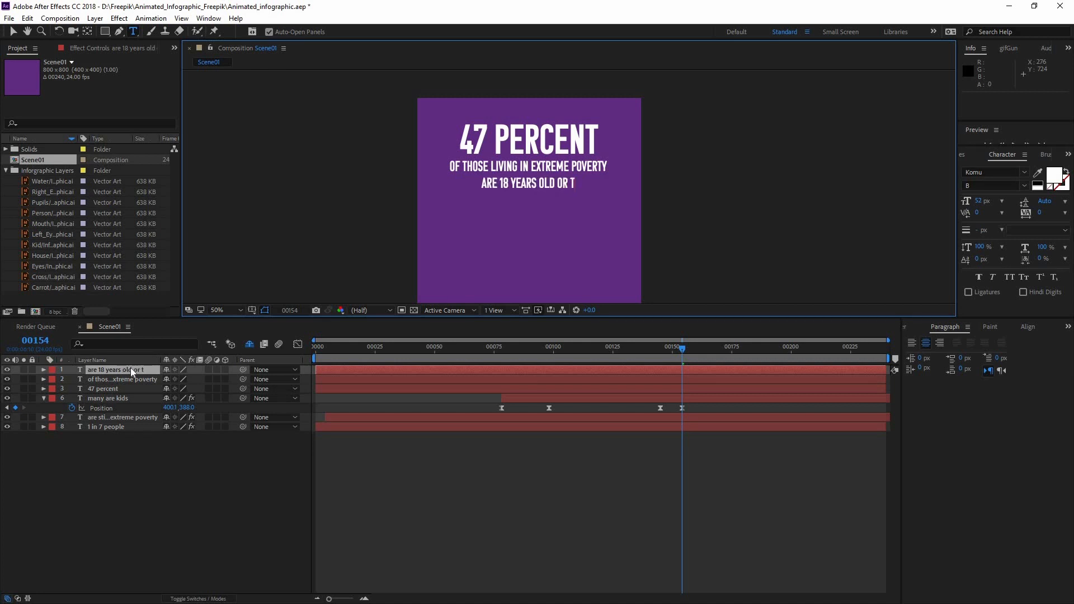
key(BackSpace)
text(youn)
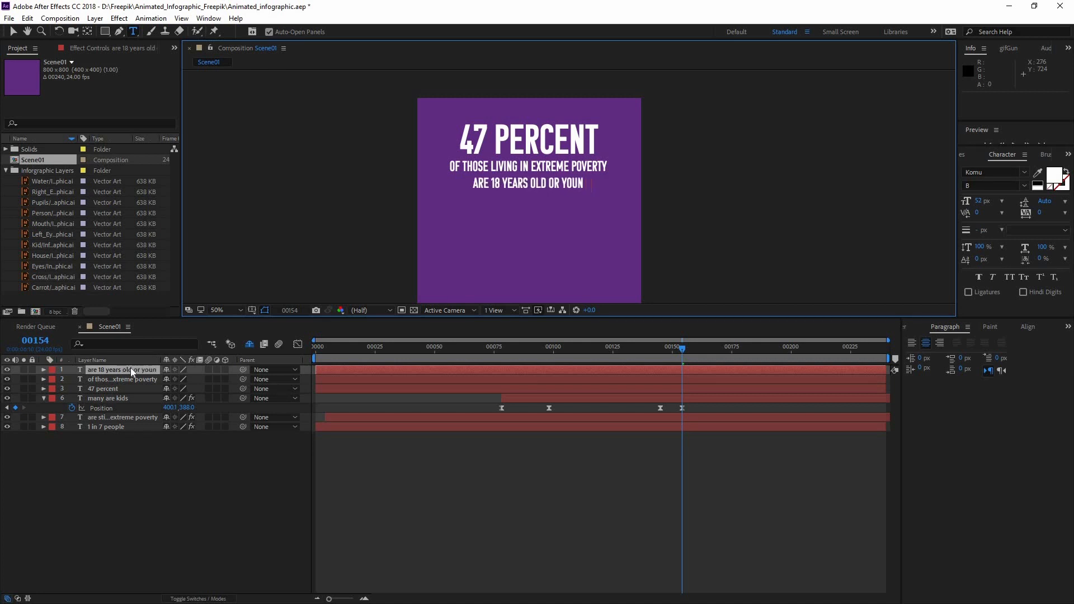
text(ger)
Increase the font size of the "are 18 years old or younger" line to 64 px
click(12, 29)
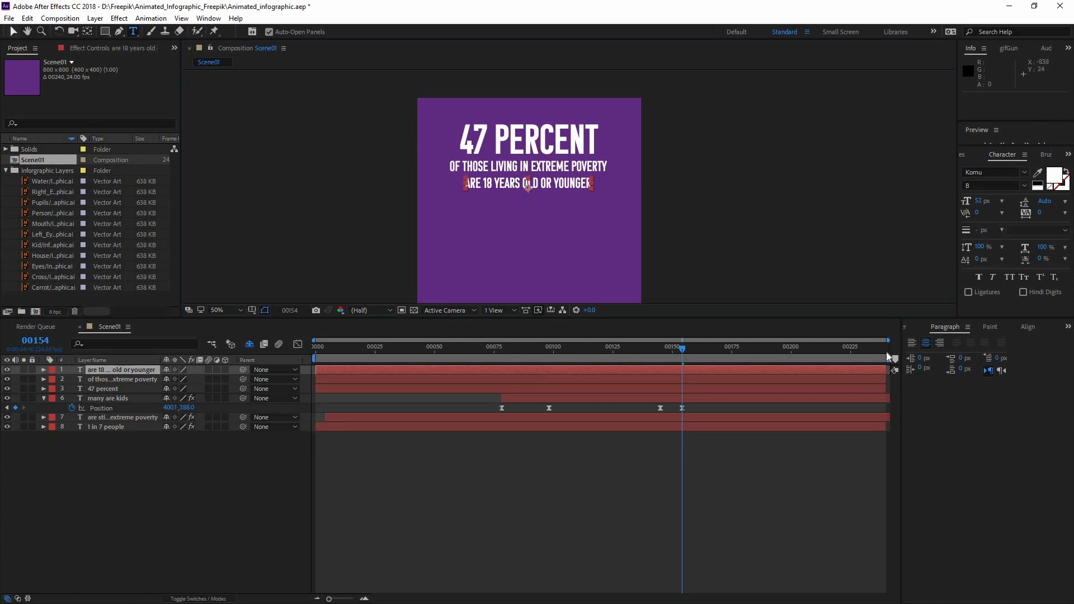
drag(982, 198, 984, 197)
click(795, 512)
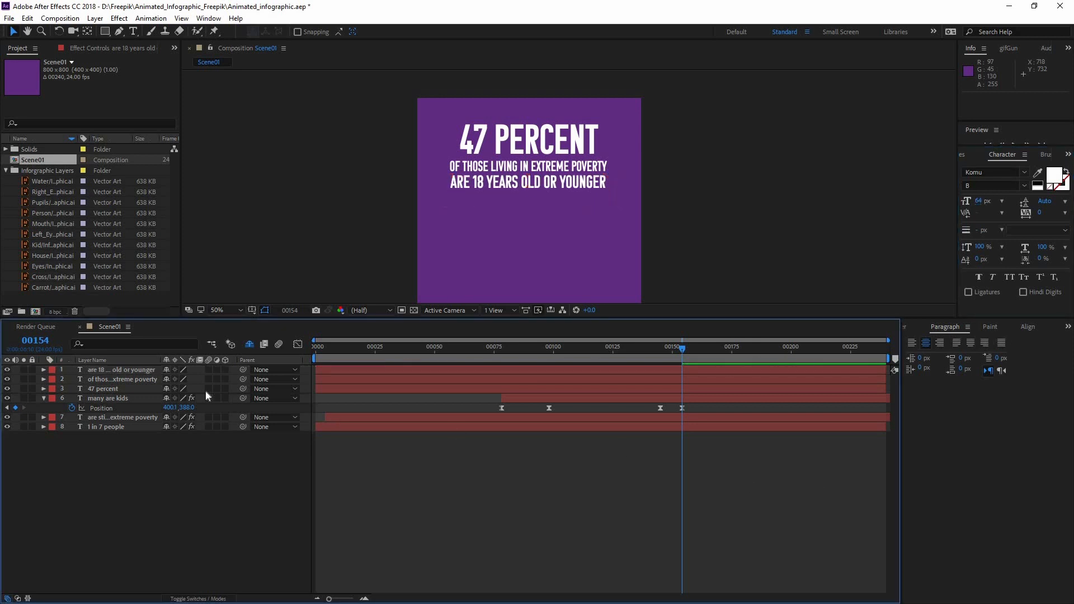
Enlarge the 47 percent text to 172 px and move it down about 8 px toward the line below
click(123, 389)
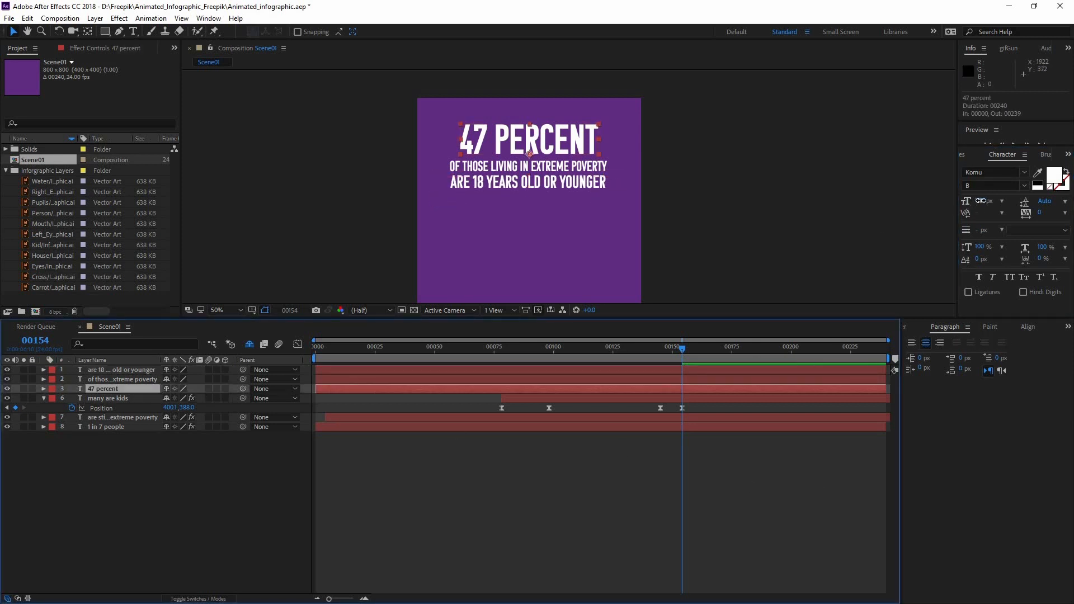
drag(981, 201, 992, 200)
click(598, 485)
key(/)
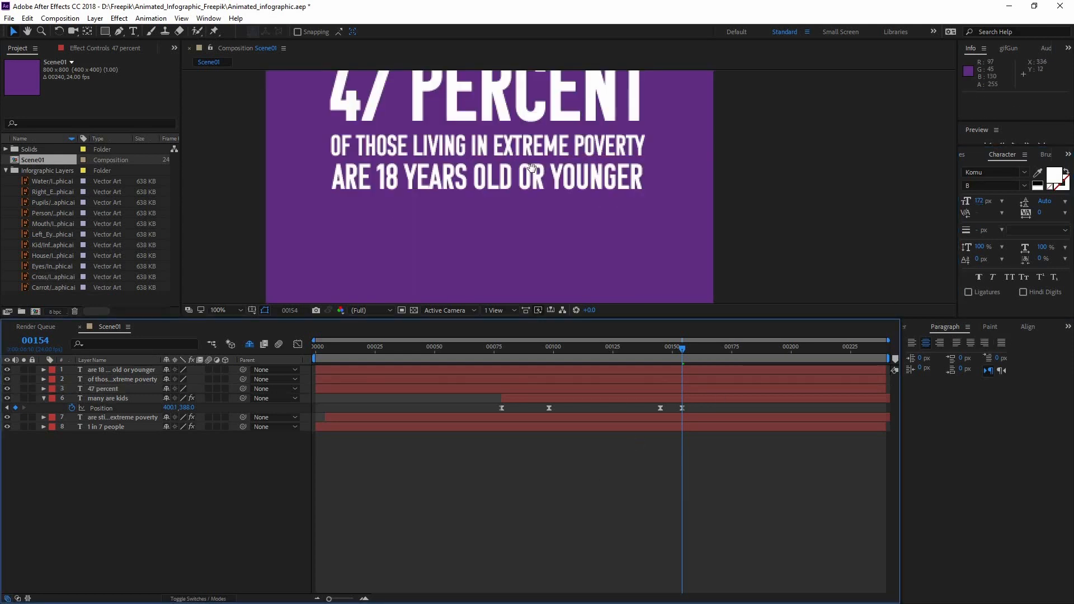
drag(531, 168, 547, 183)
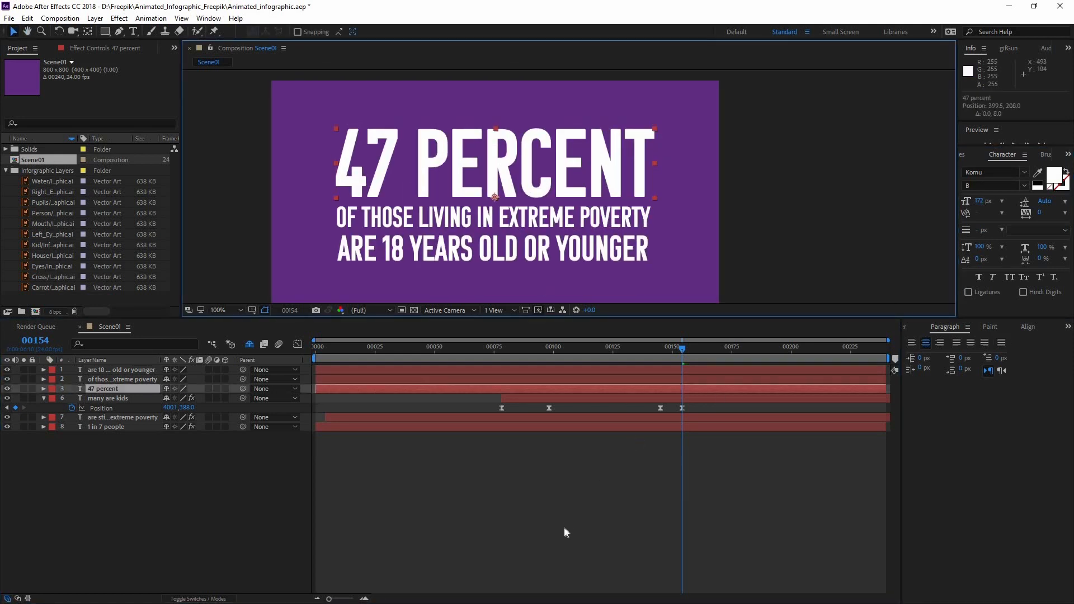
click(564, 528)
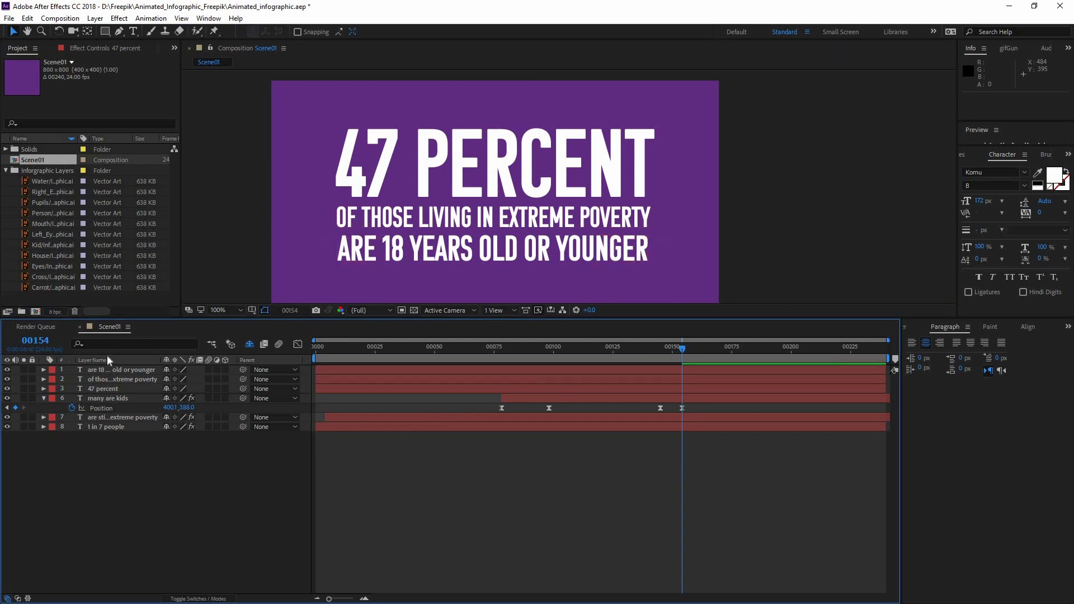
Draw a rectangle about 579 by 133 px on a new shape layer, covering the 47 PERCENT text
click(99, 388)
click(236, 304)
click(105, 31)
drag(335, 125, 657, 199)
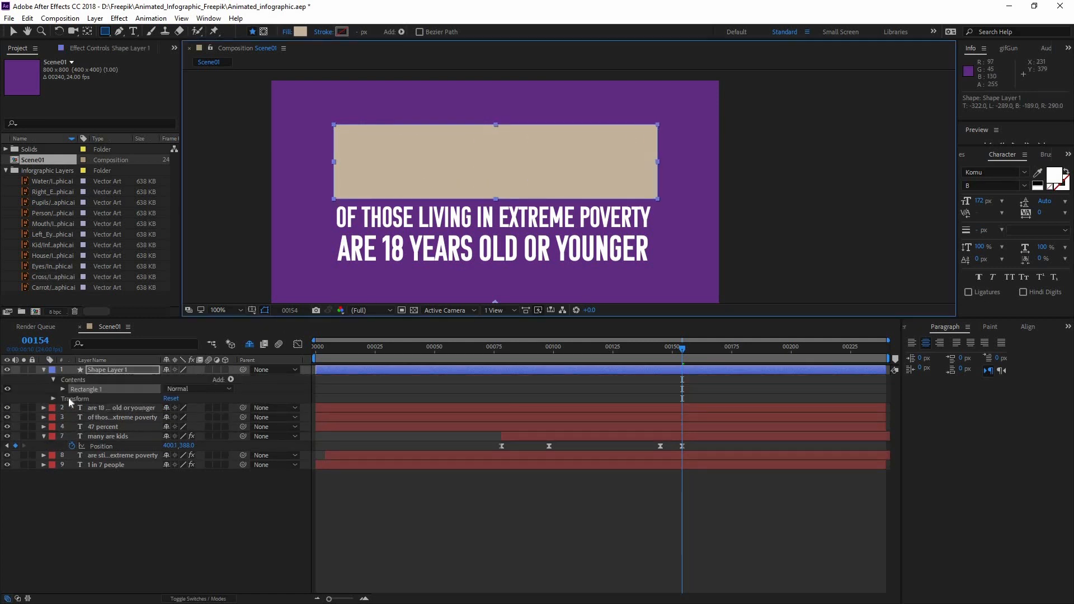
Rename the new rectangle shape layer as 1
click(101, 367)
key(Return)
text(1)
click(149, 528)
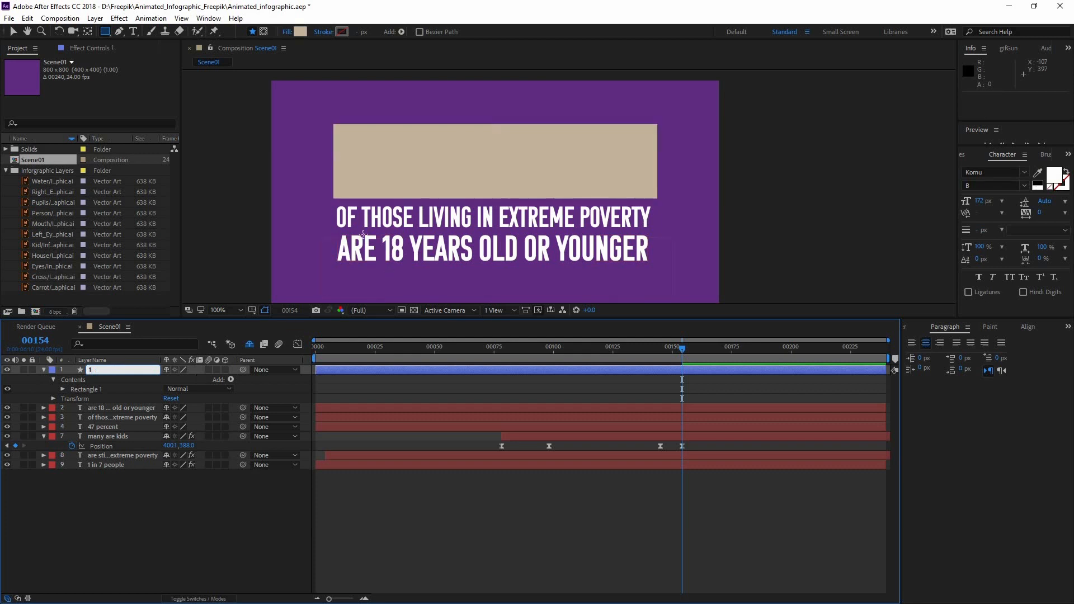
Draw two rectangles on separate new shape layers: one about 576 by 44 px covering the extreme poverty line, the other covering the 18 years line
drag(334, 203, 656, 232)
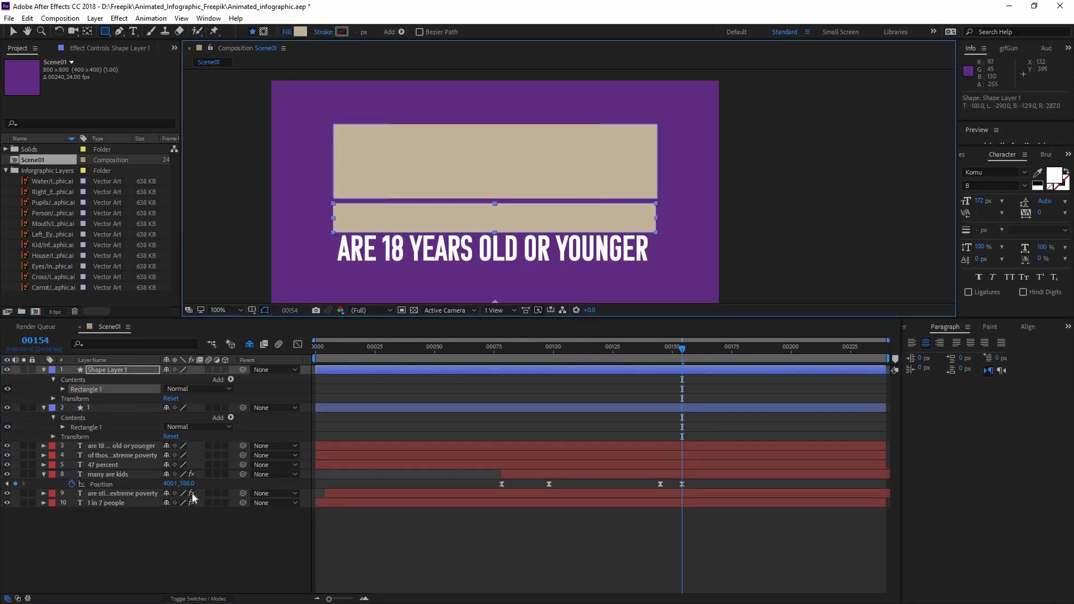
key(ctrl+z)
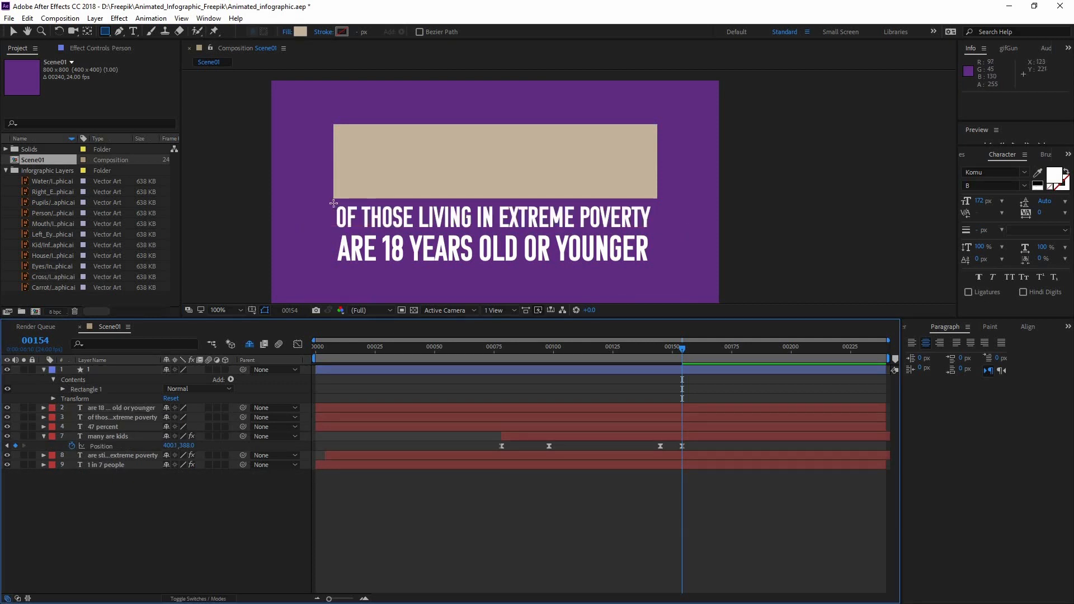
key(ctrl+shift+z)
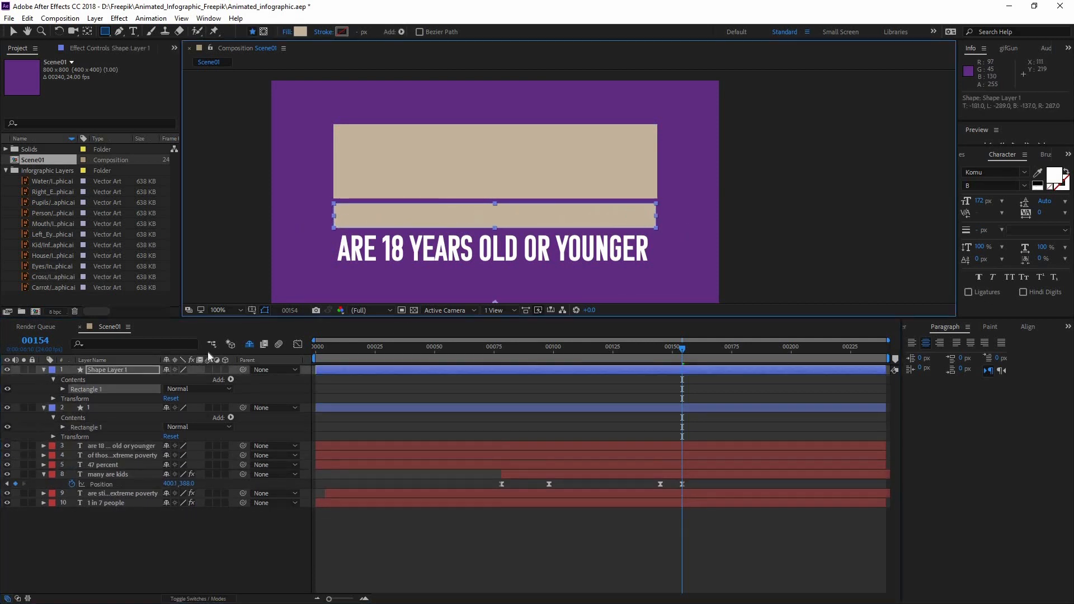
click(164, 526)
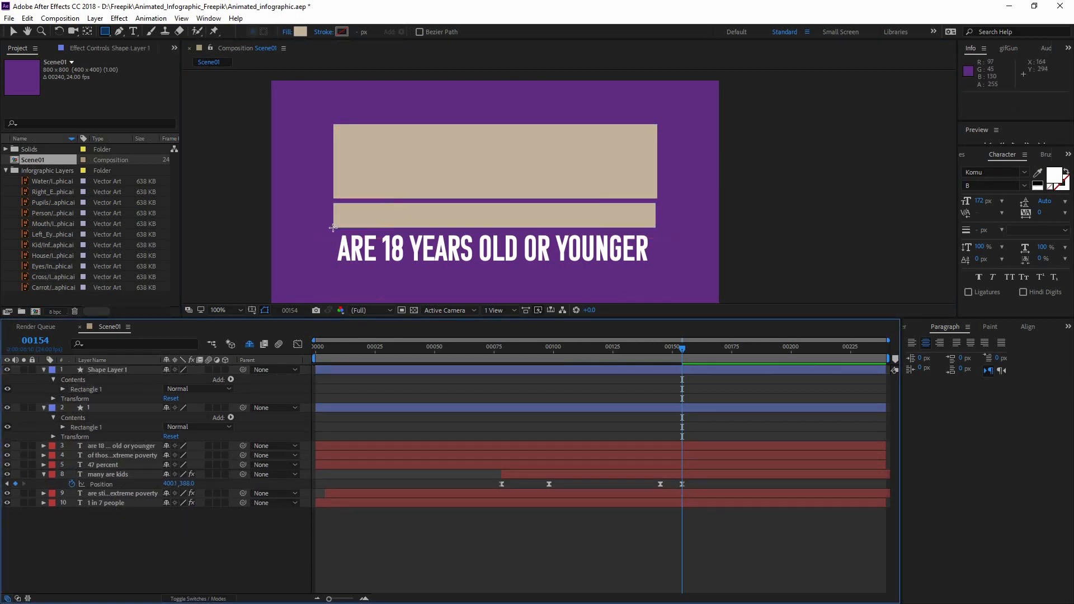
drag(333, 232, 659, 263)
click(162, 563)
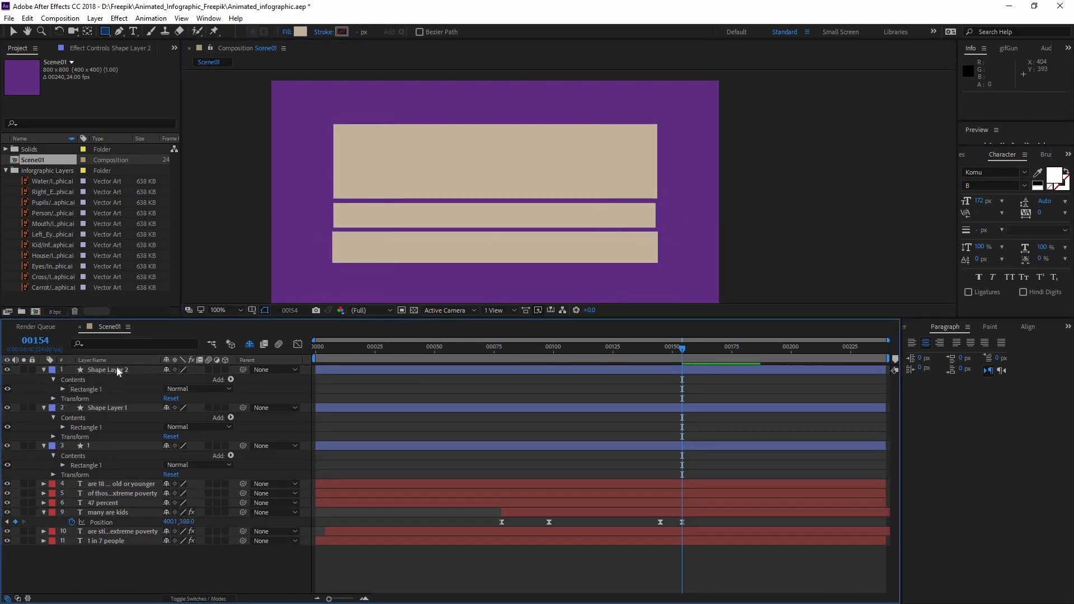
Rename the shape layer over the bottom text line as 3 and the one over the middle line as 2
click(114, 367)
key(Return)
text(3)
key(Return)
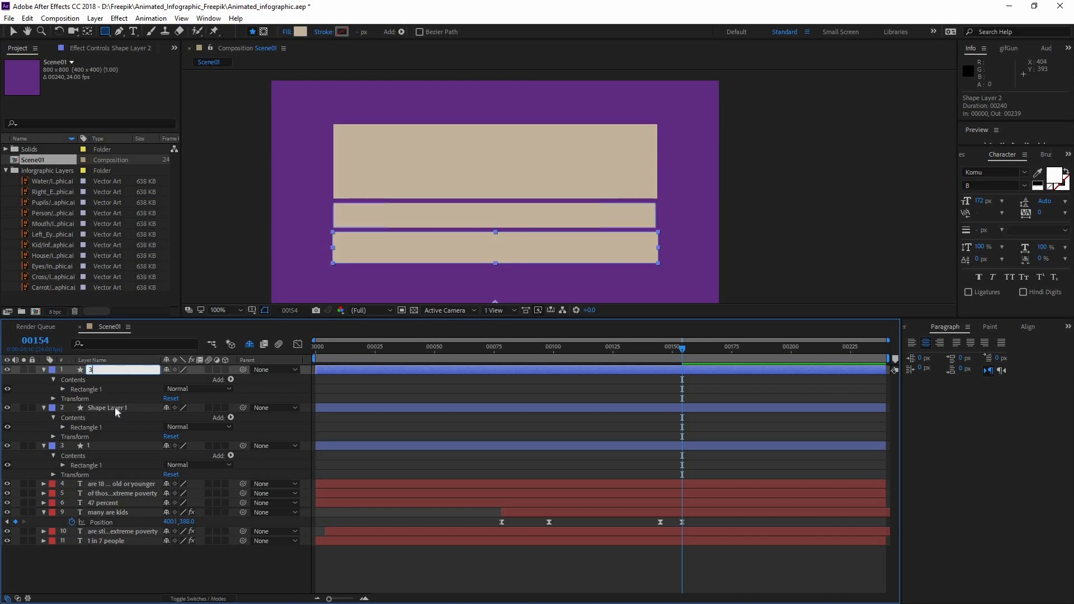
click(115, 407)
key(Return)
text(2)
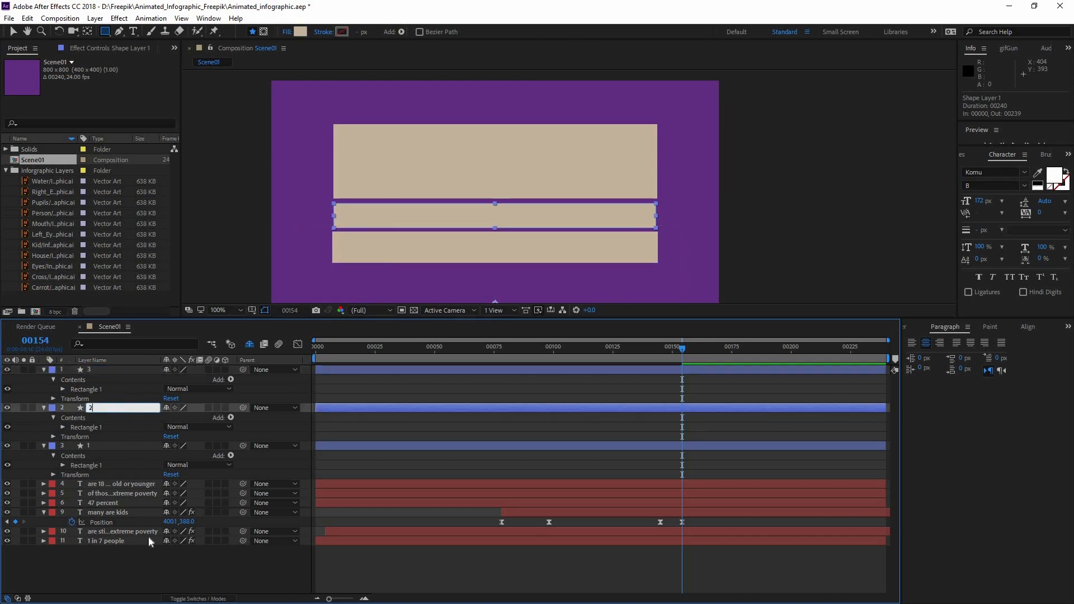
click(151, 556)
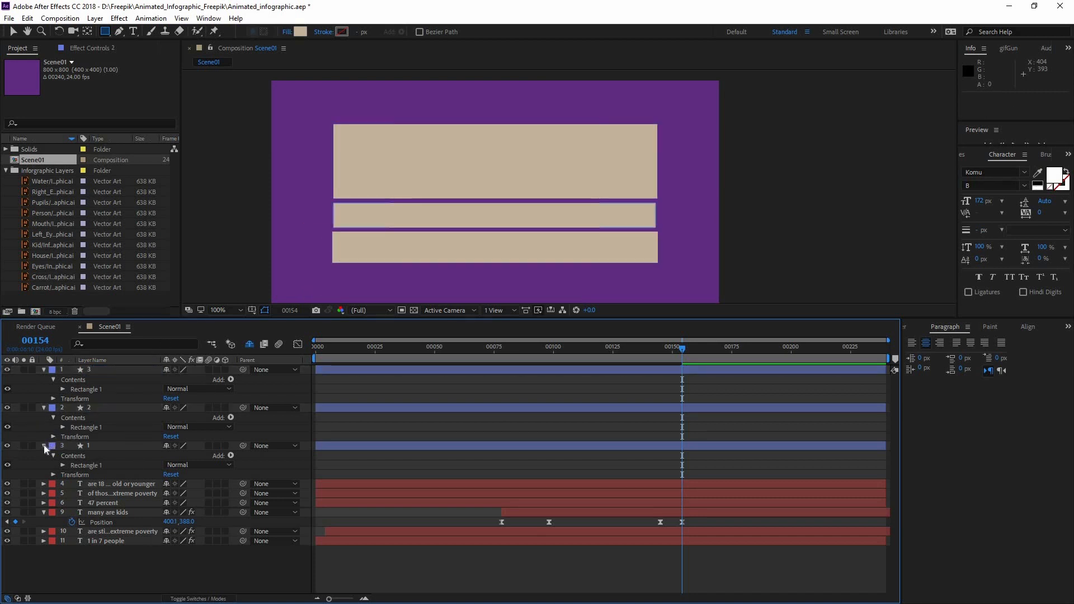
Collapse the properties of shape layers 1, 2 and 3 and mark these layers as shy
click(44, 408)
click(44, 418)
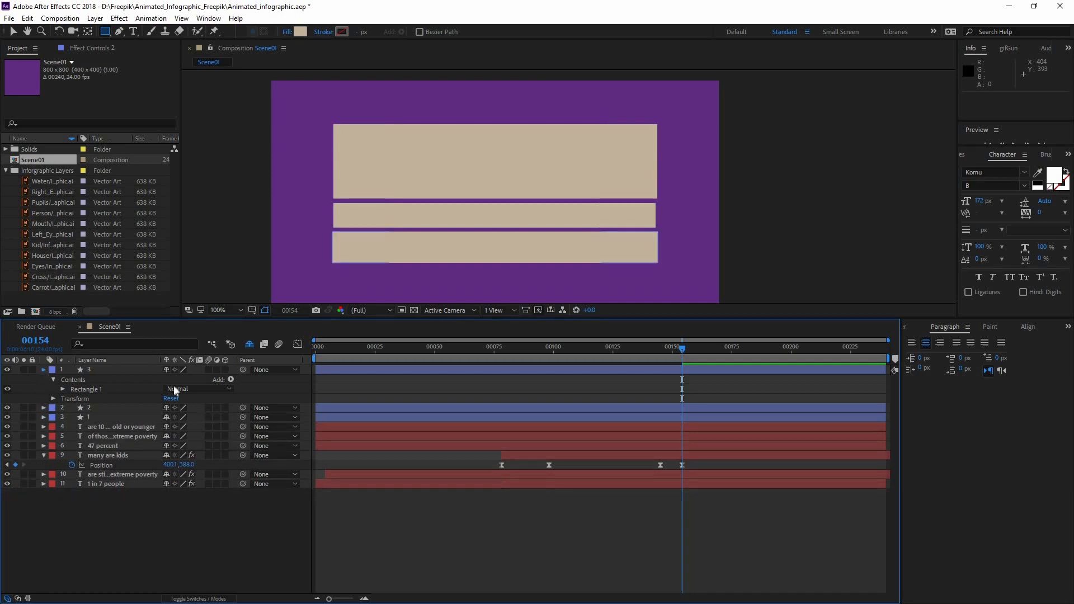
click(166, 388)
click(166, 369)
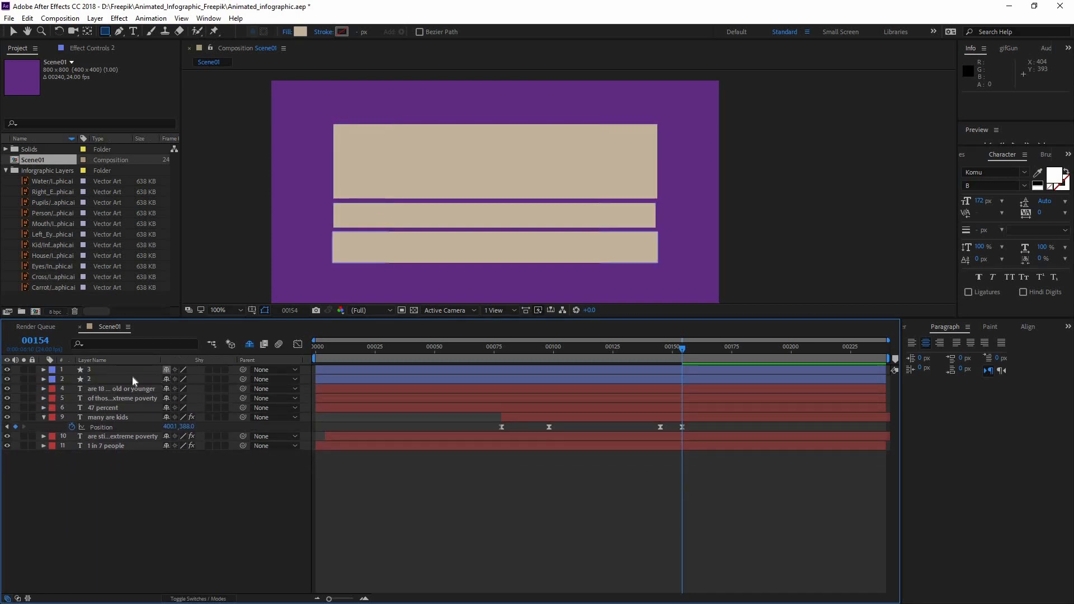
click(167, 370)
Reveal the shy layers, turn off the visibility of shape layers 1, 2 and 3, and hide the shy layers again
click(104, 386)
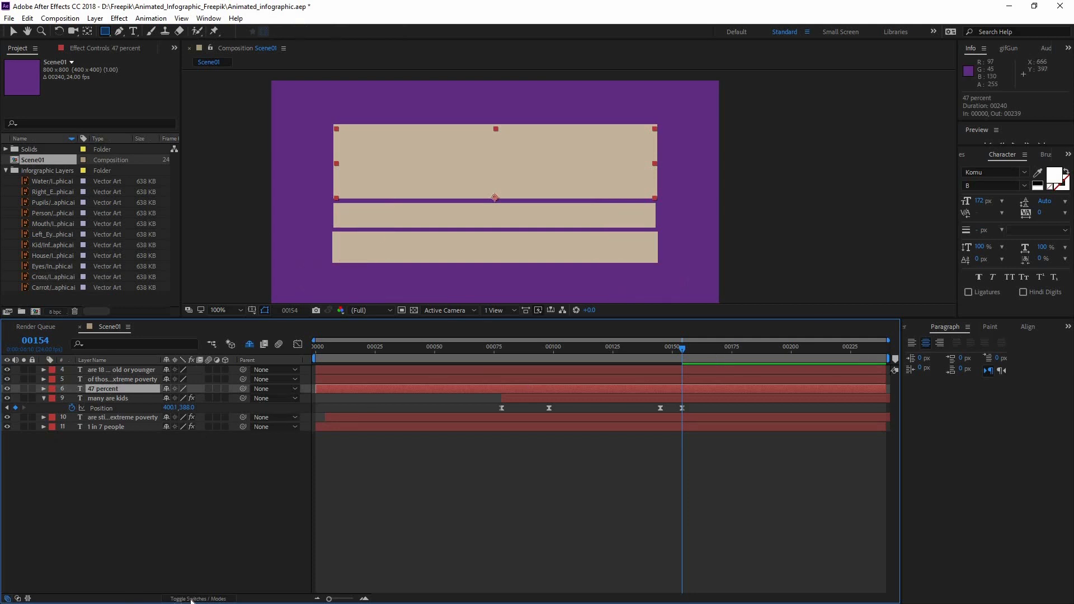
click(250, 343)
drag(6, 389, 7, 370)
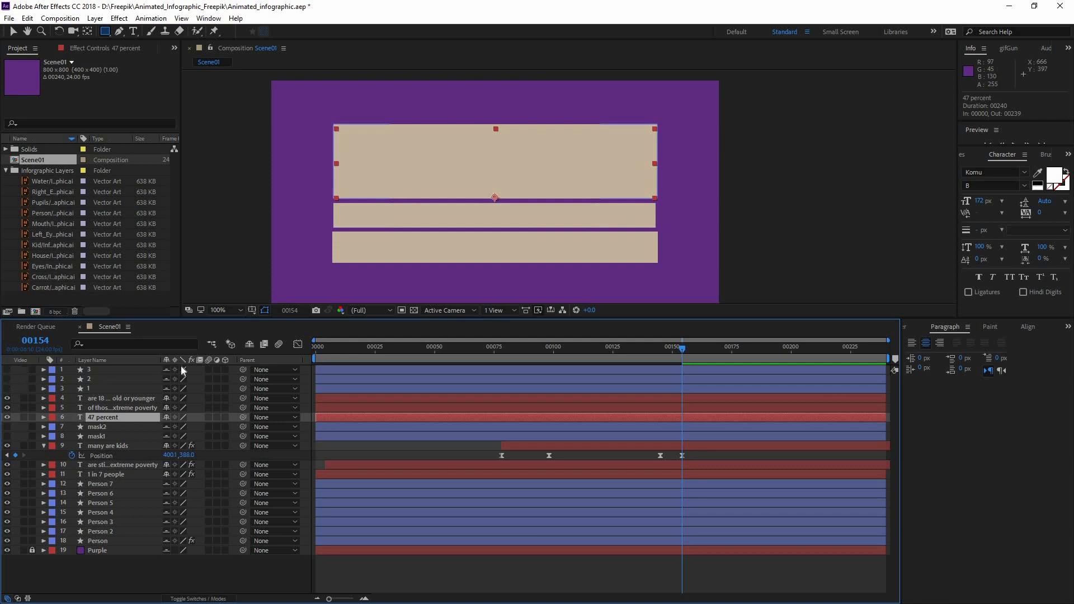
click(250, 344)
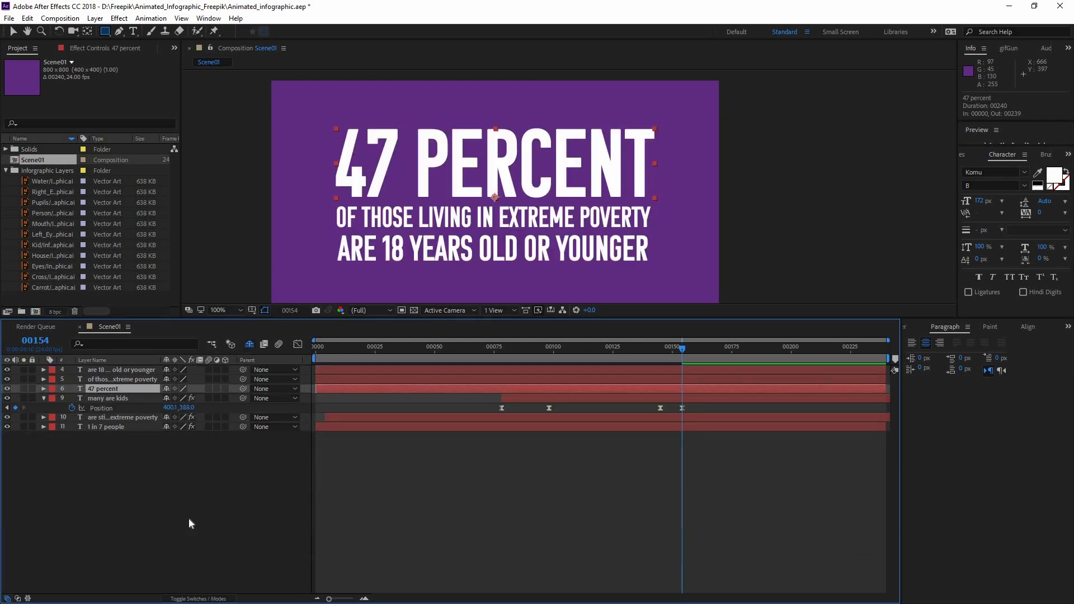
click(234, 504)
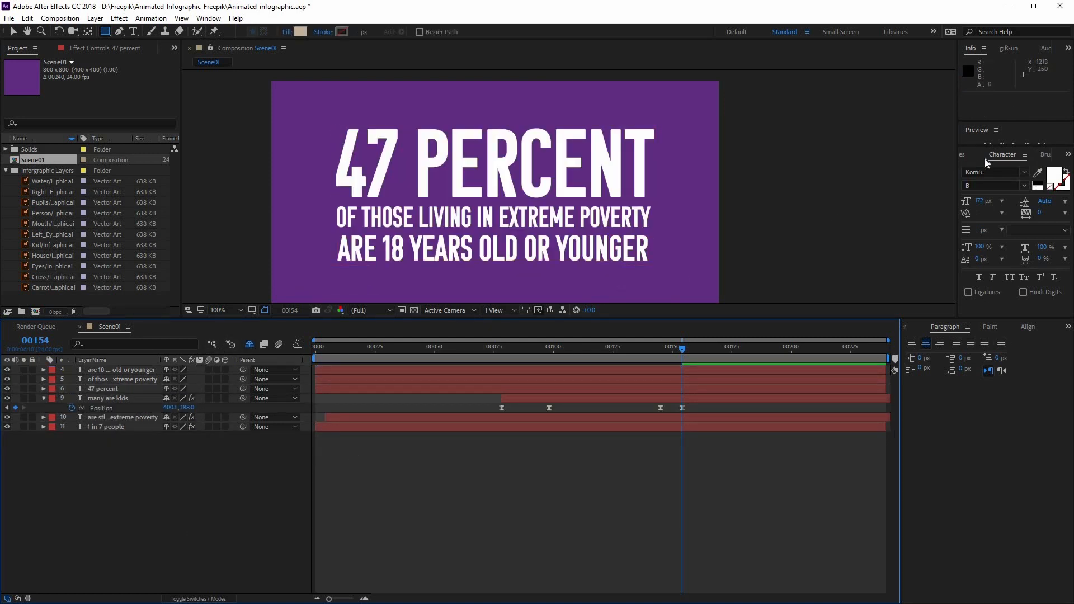
Apply the Set Matte effect to the 47 percent layer and take its matte from layer 1
click(966, 155)
click(1068, 155)
click(1042, 165)
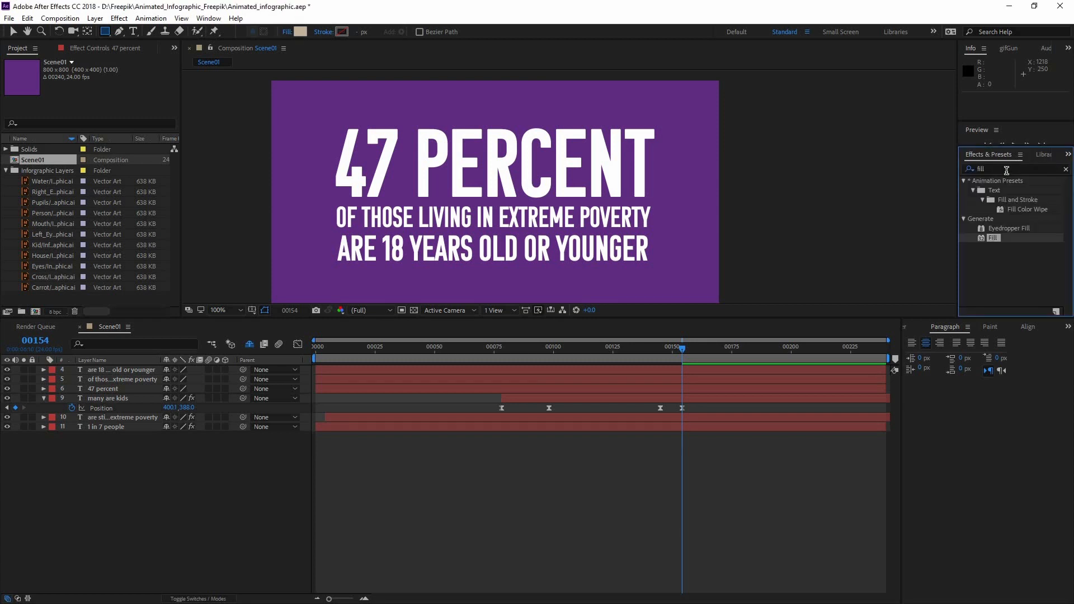
click(986, 169)
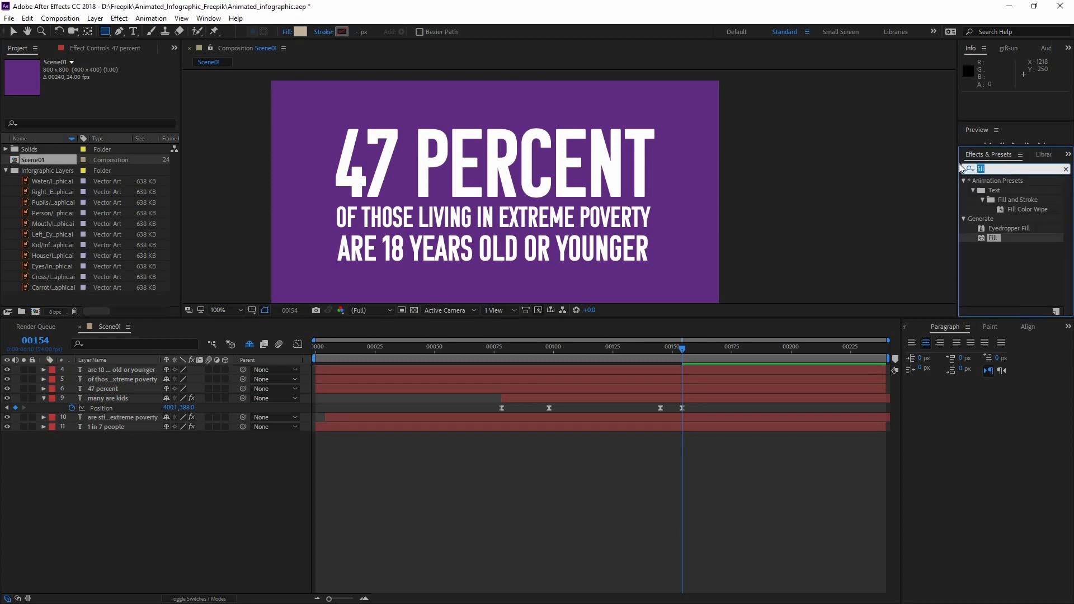
text(set)
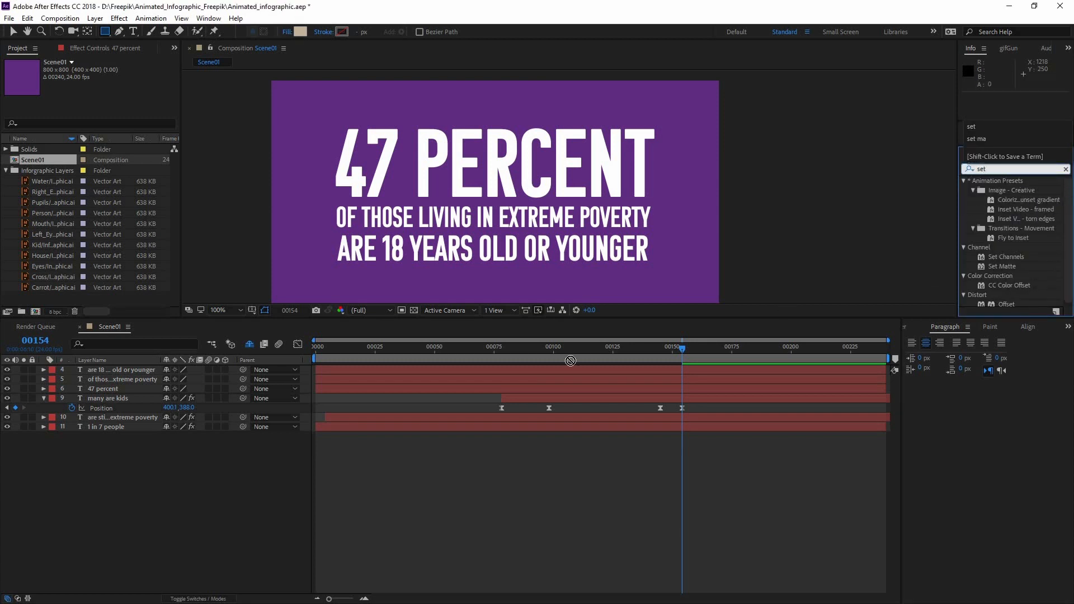
drag(570, 361, 109, 389)
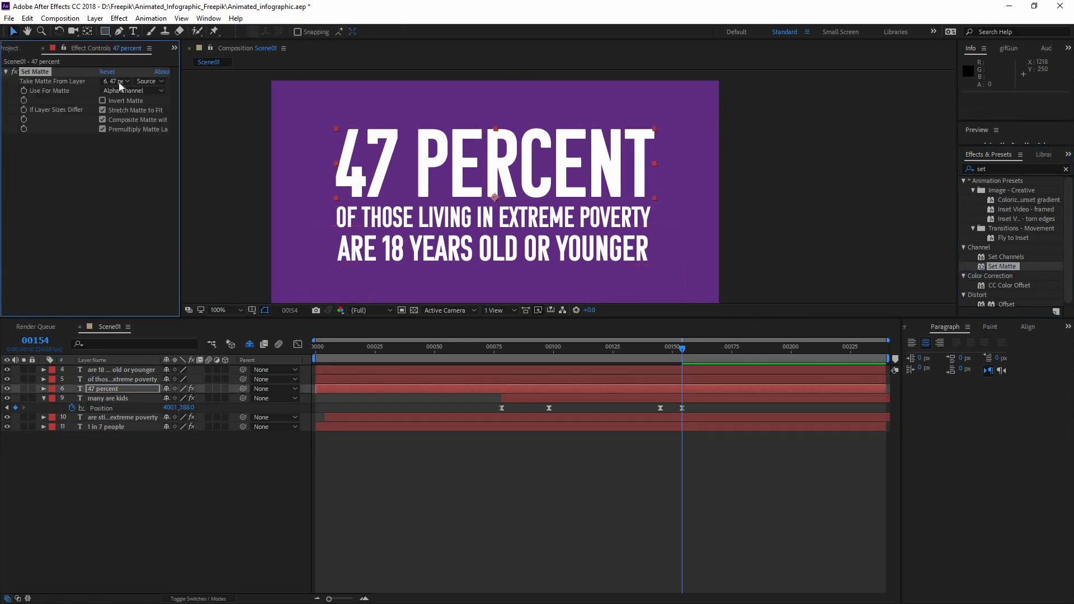
click(119, 82)
click(136, 136)
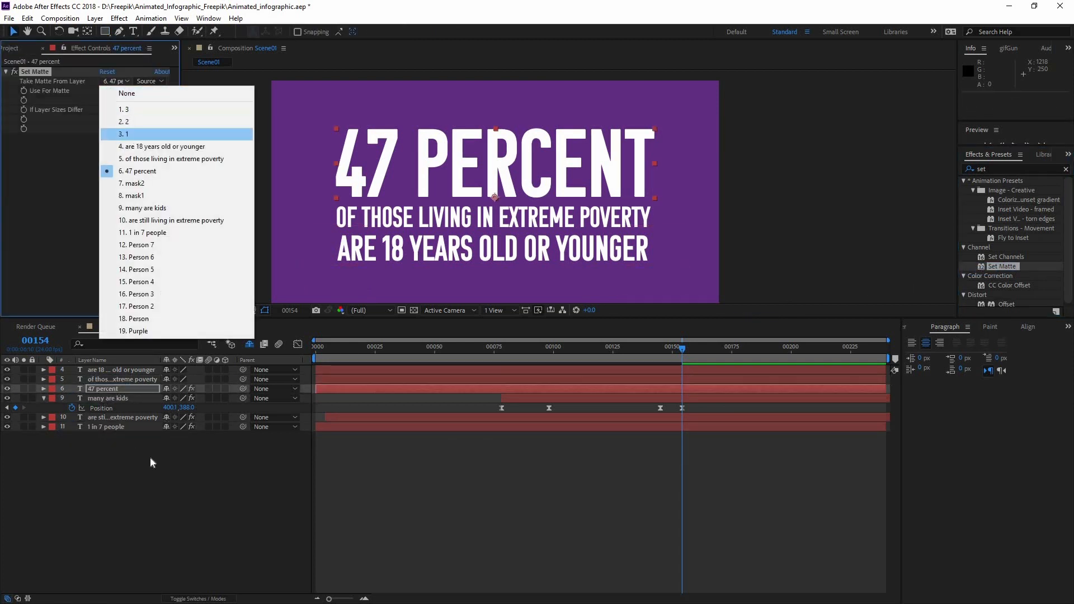
Copy the Set Matte effect onto the "of those living in extreme poverty" layer and take its matte from layer 2
click(99, 377)
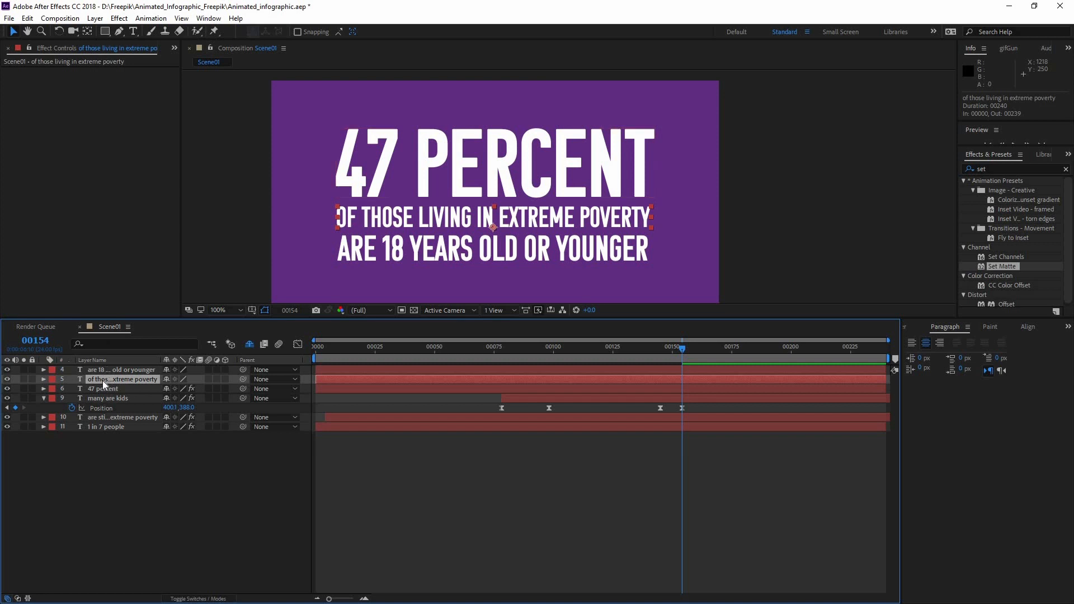
key(ctrl+Down)
click(51, 71)
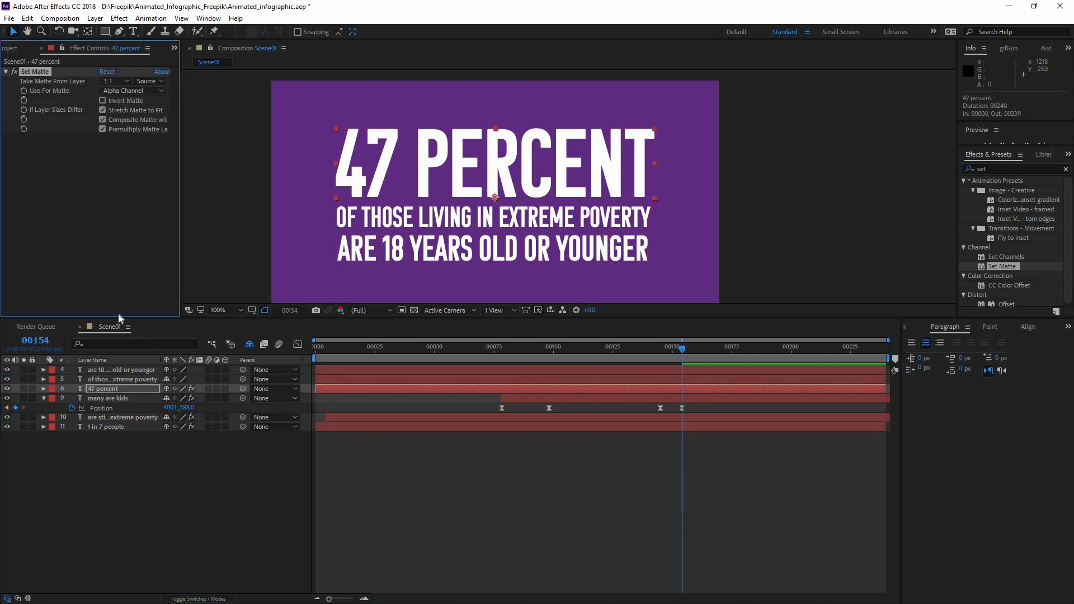
key(ctrl+Up)
key(ctrl+v)
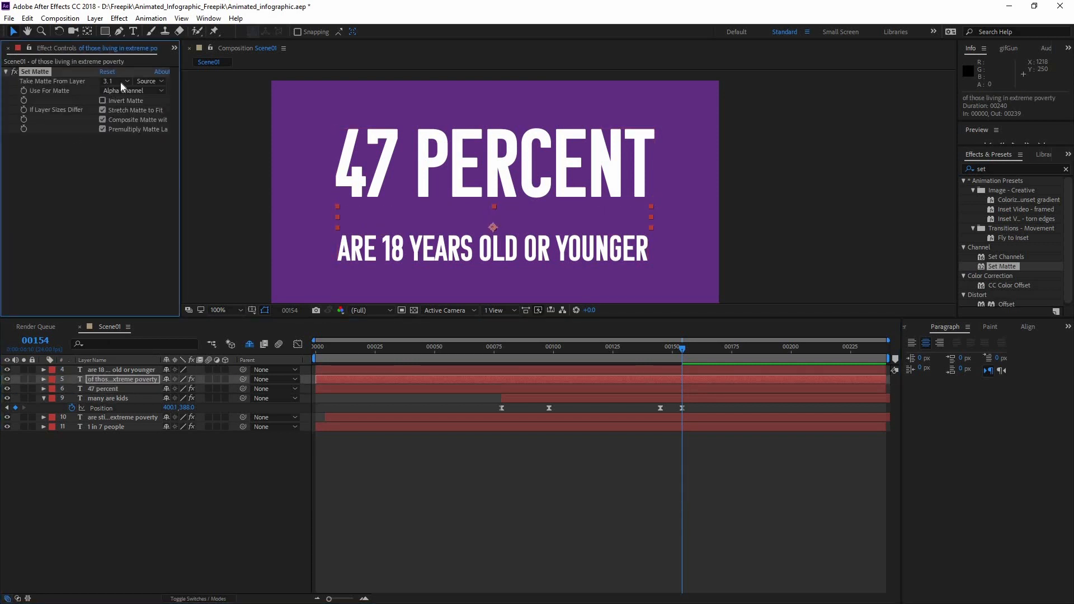
click(115, 81)
click(126, 122)
Paste the Set Matte effect onto the "are 18 years old or younger" layer and take its matte from layer 3
click(116, 369)
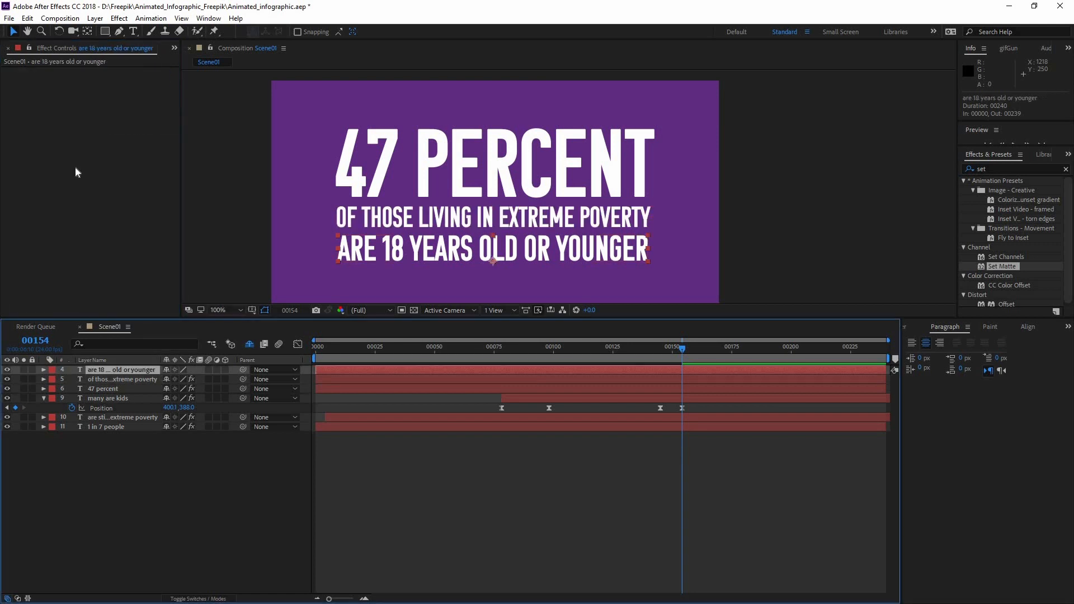
click(73, 168)
key(ctrl+v)
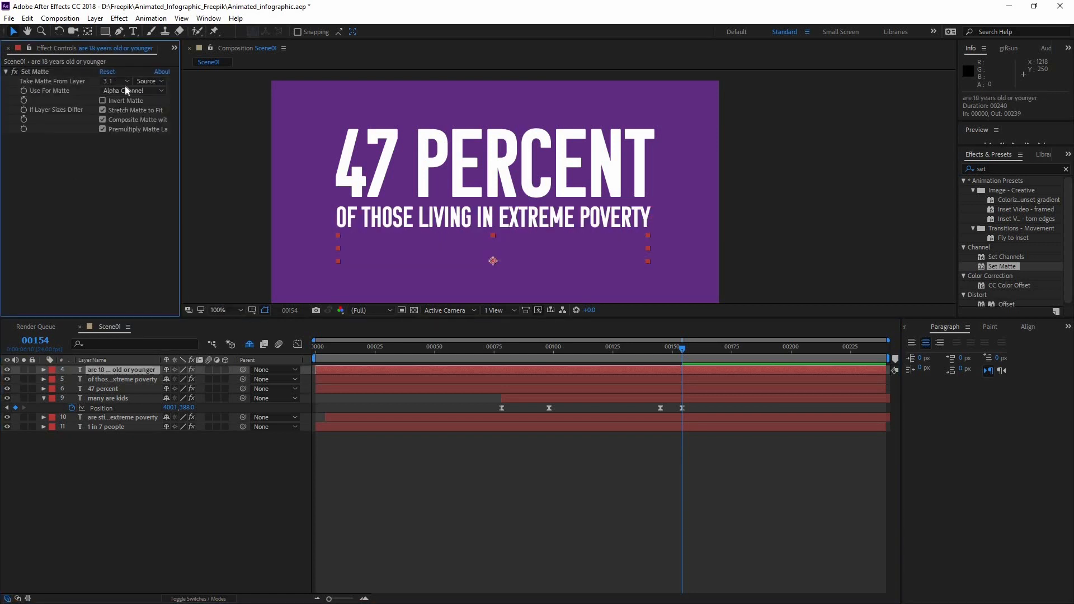
click(122, 82)
click(127, 110)
click(139, 388)
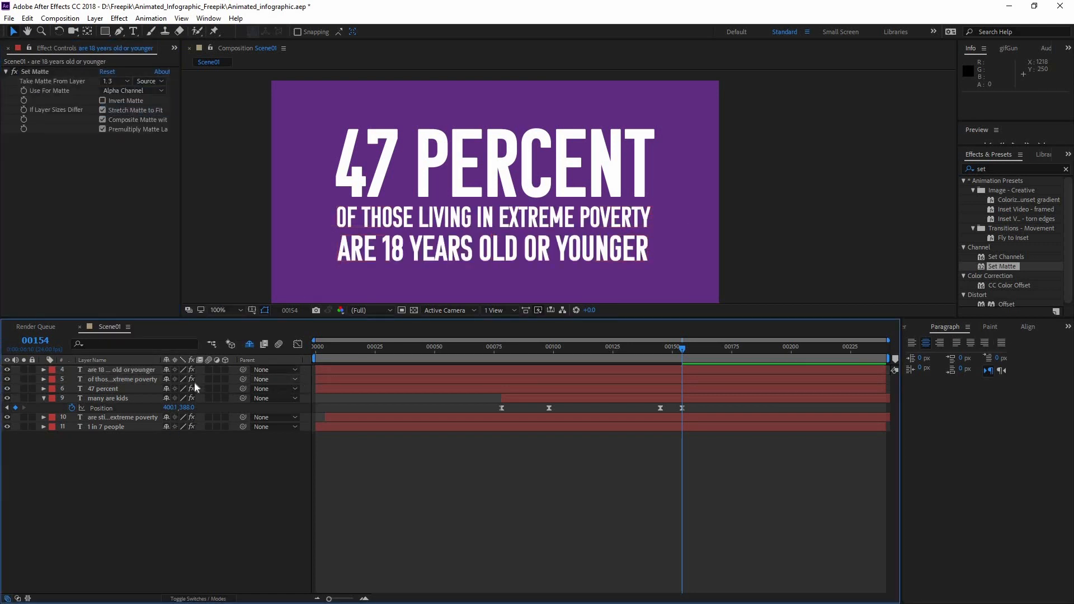
Add Position keyframes to the three 47 percent text block layers at frames 154 and 171
click(128, 390)
shift+click(133, 370)
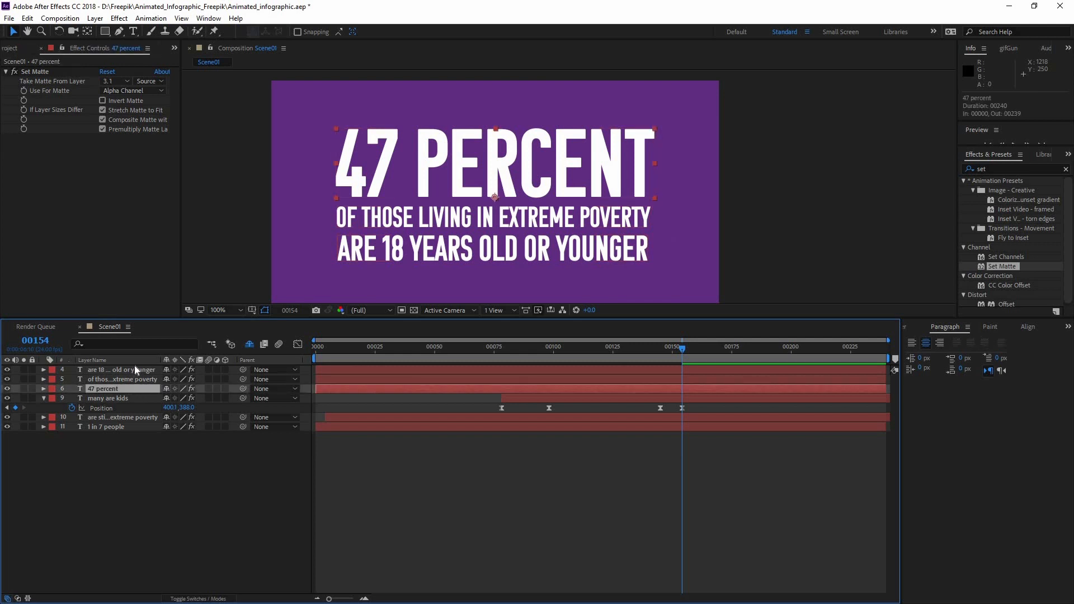
key(p)
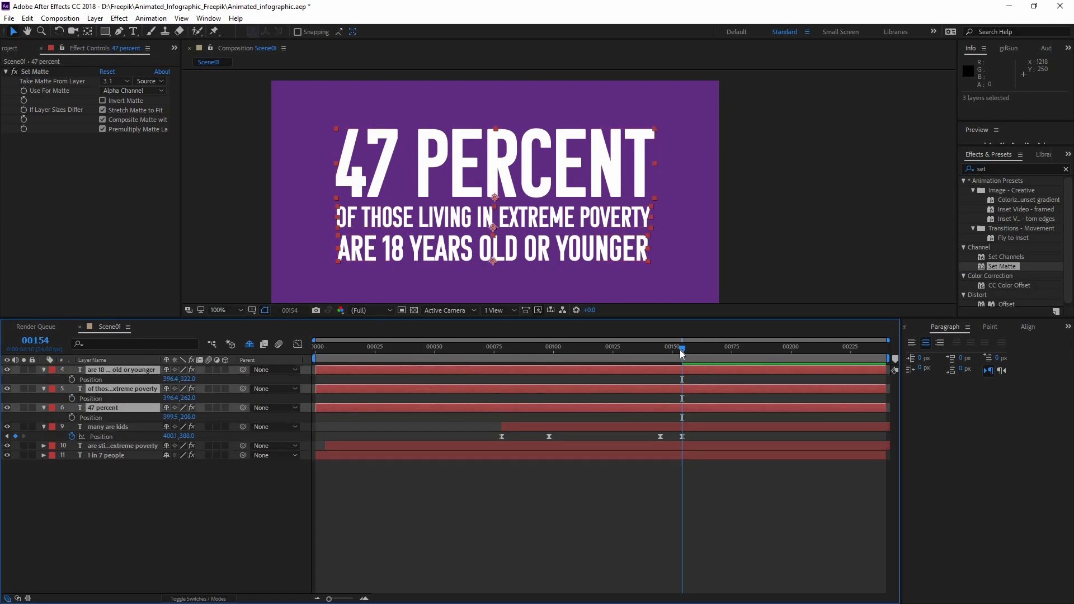
key(F2)
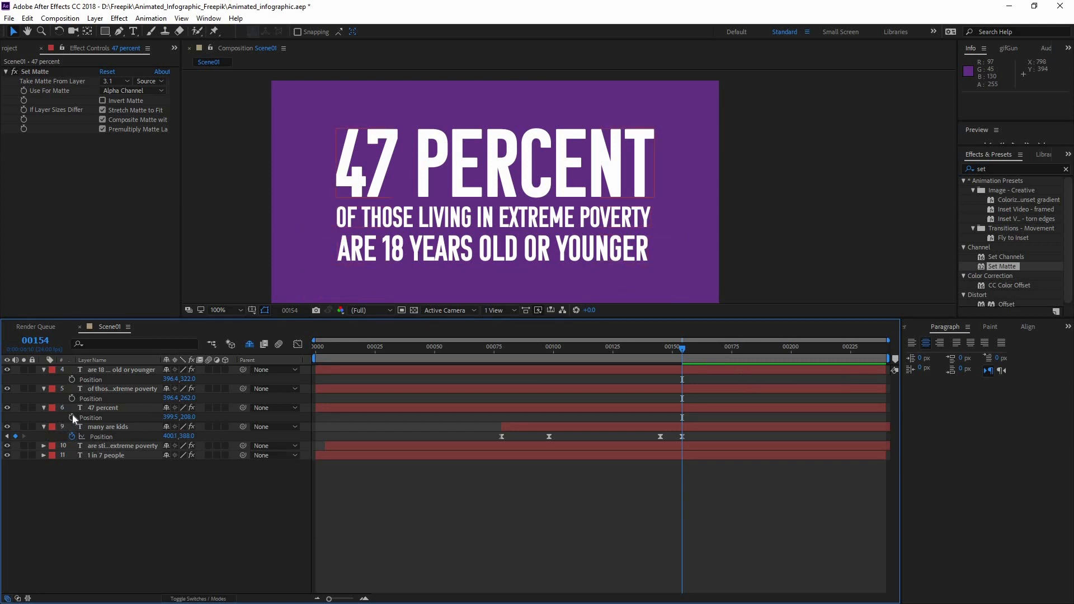
drag(71, 417, 72, 379)
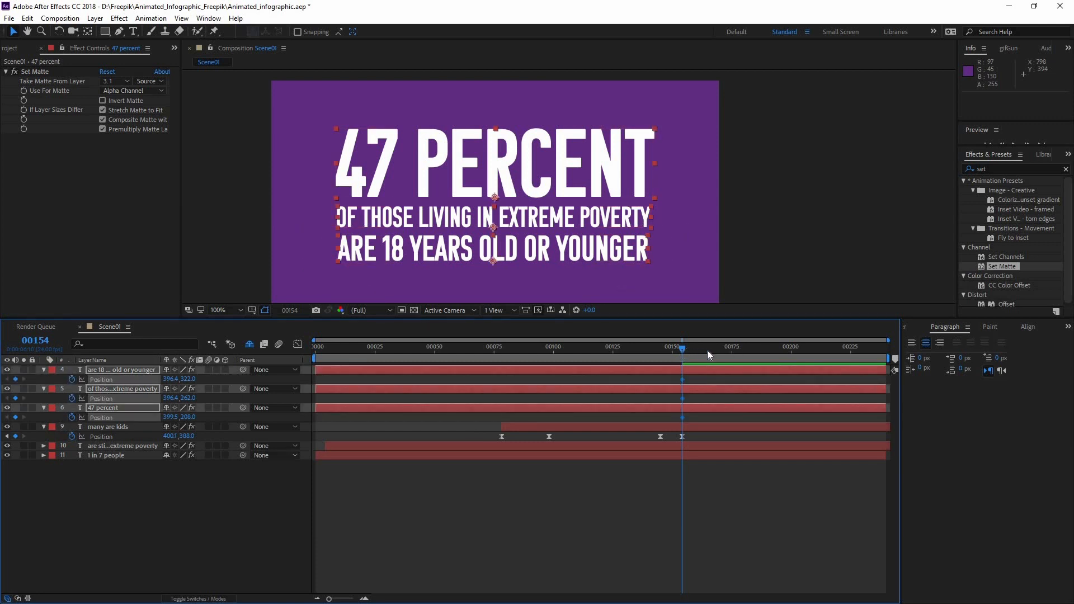
drag(707, 351, 720, 350)
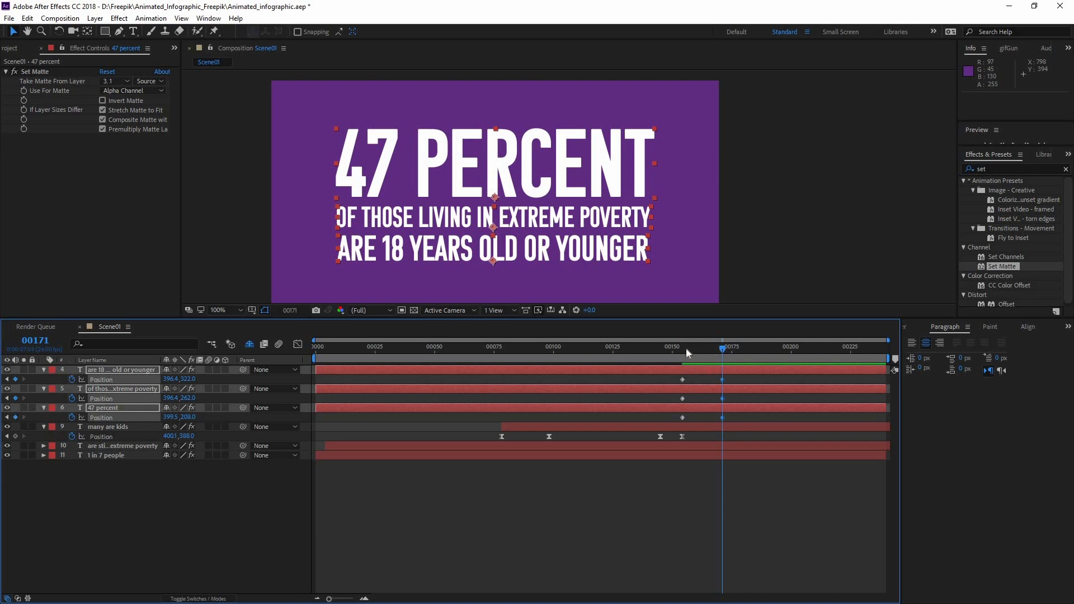
At frame 154, move the three text layers straight down about 129 px out of their mattes and preview the animation
drag(686, 348, 683, 351)
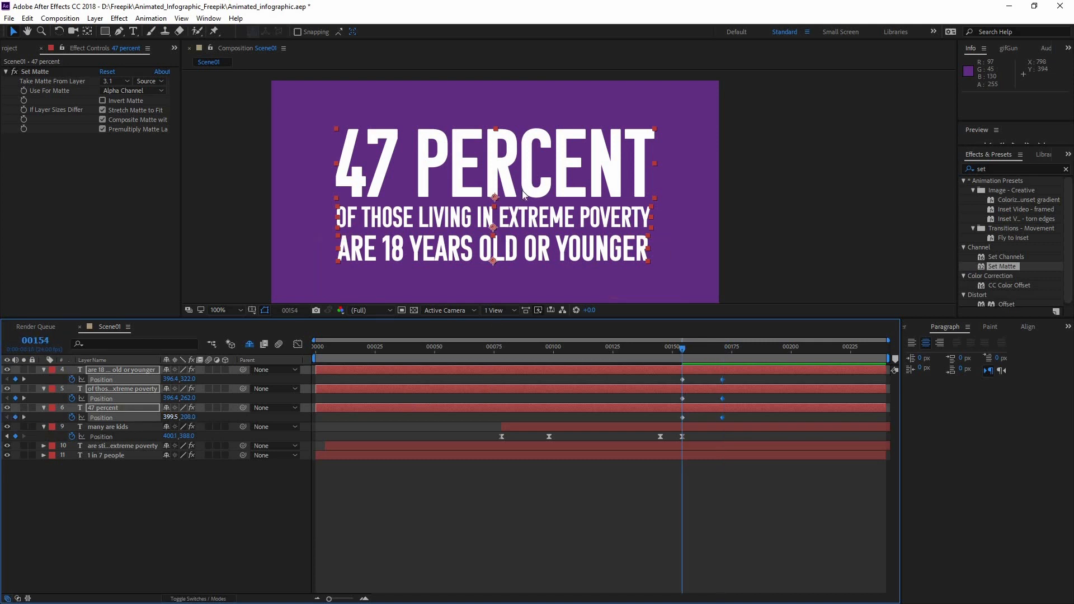
drag(508, 183, 524, 261)
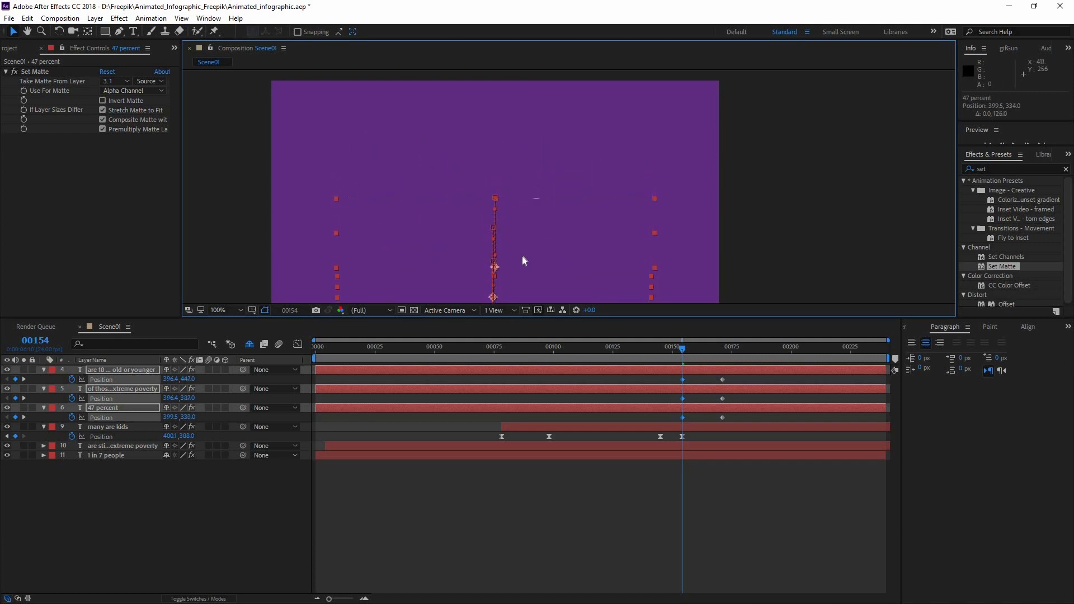
click(606, 516)
key(space)
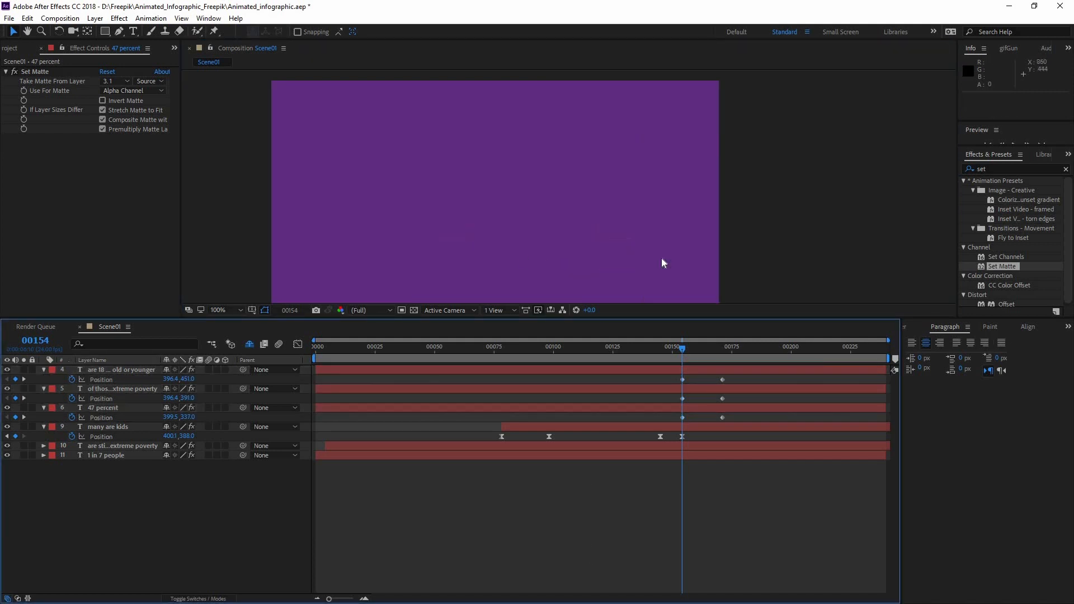
click(687, 349)
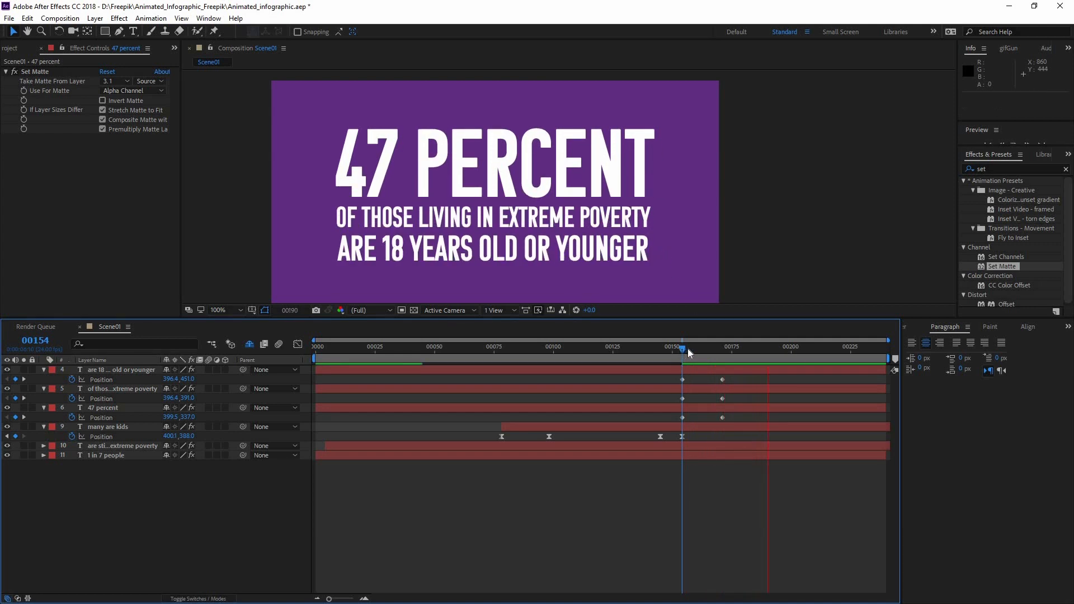
Apply Easy Ease to all Position keyframes of the three 47 percent text block layers
mouse_move(703, 350)
mouse_down()
mouse_move(724, 351)
mouse_move(716, 353)
mouse_up()
drag(740, 419, 657, 381)
right_click(683, 379)
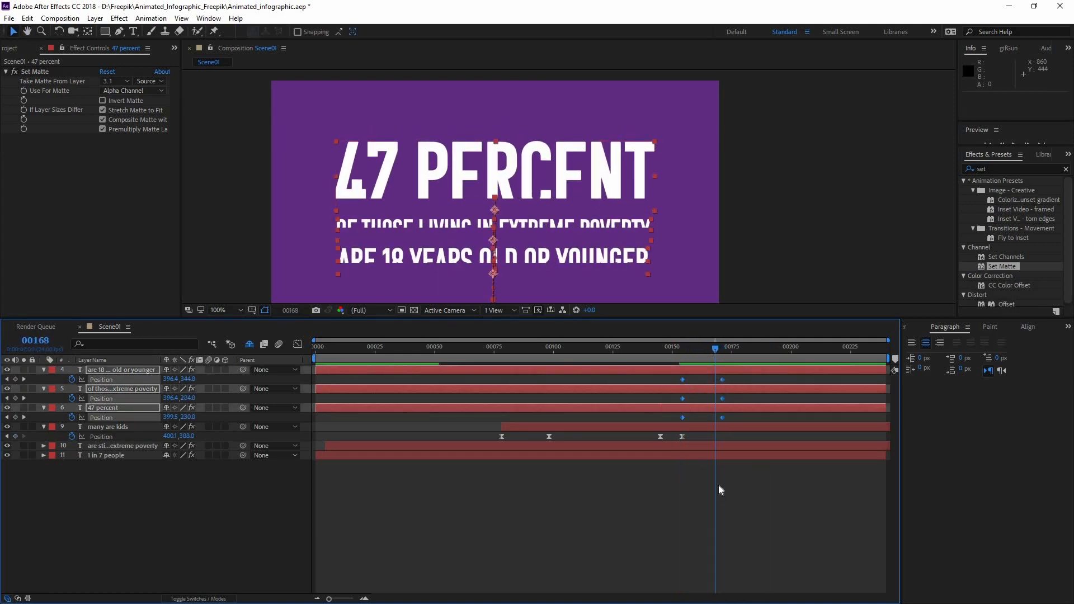
mouse_move(707, 518)
click(429, 441)
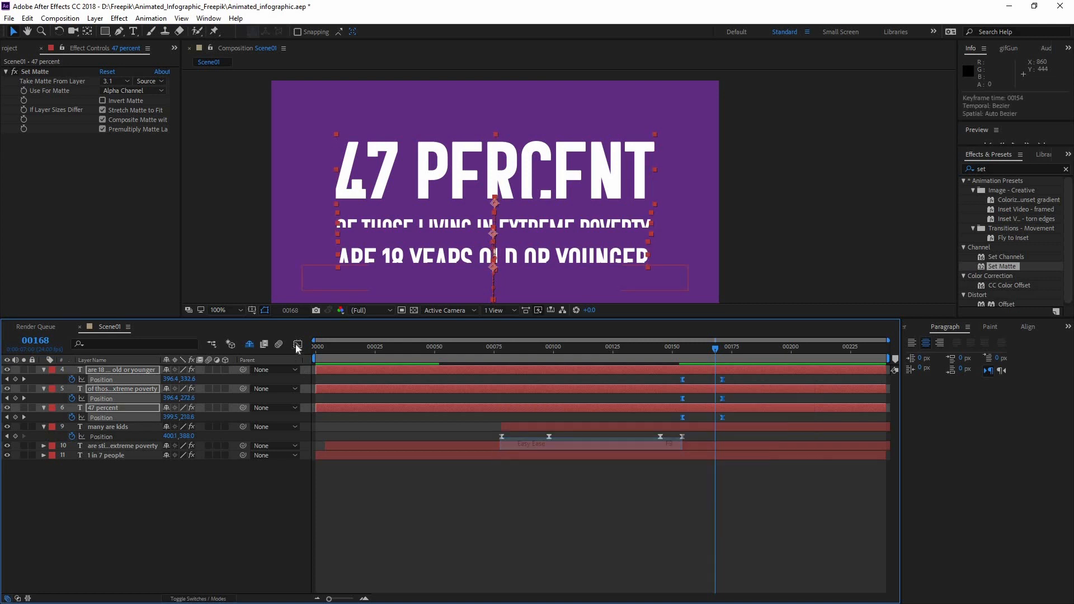
In the graph editor, reshape the three text layers' Position speed curve into a steeper peak of about 380 px/sec
click(299, 344)
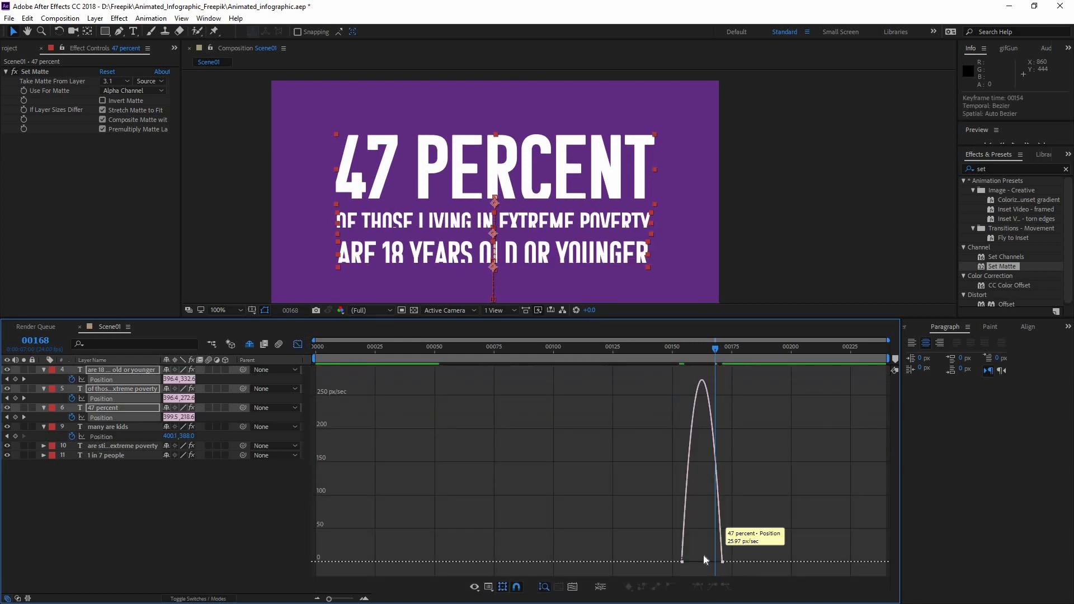
click(689, 562)
drag(689, 558, 694, 559)
key(ctrl+z)
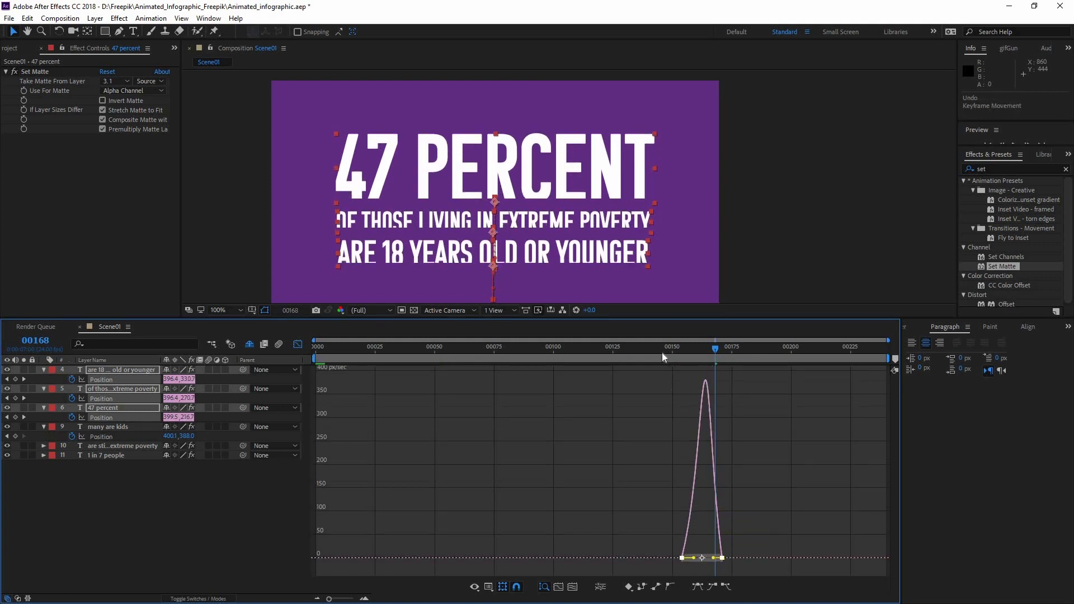
Preview the eased slide-in of the three text lines, zooming the composition out, and return from the graph editor to the layer bars
click(662, 352)
key(space)
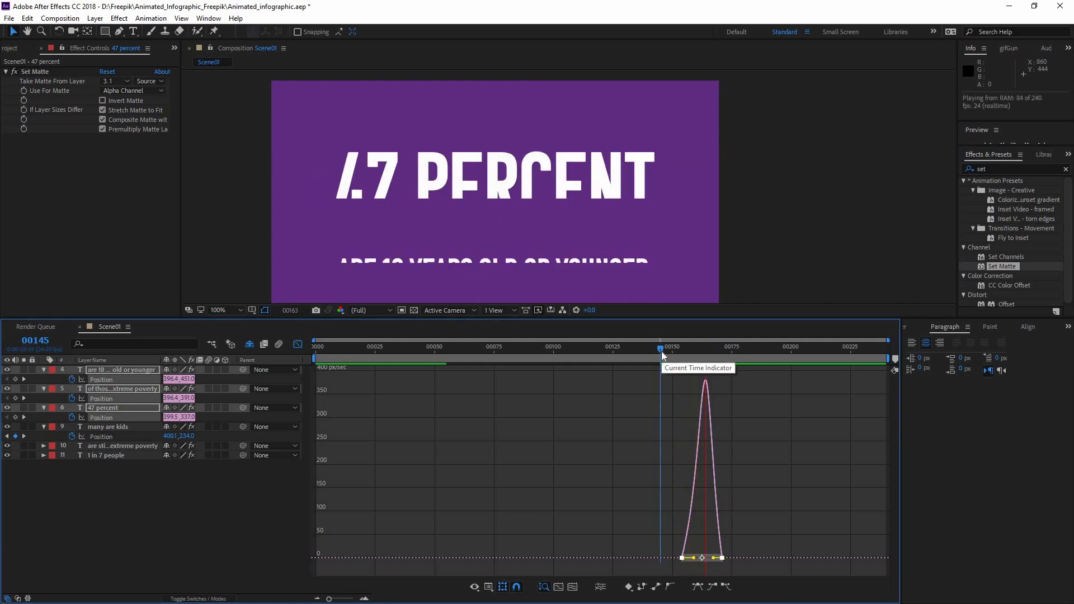
key(comma)
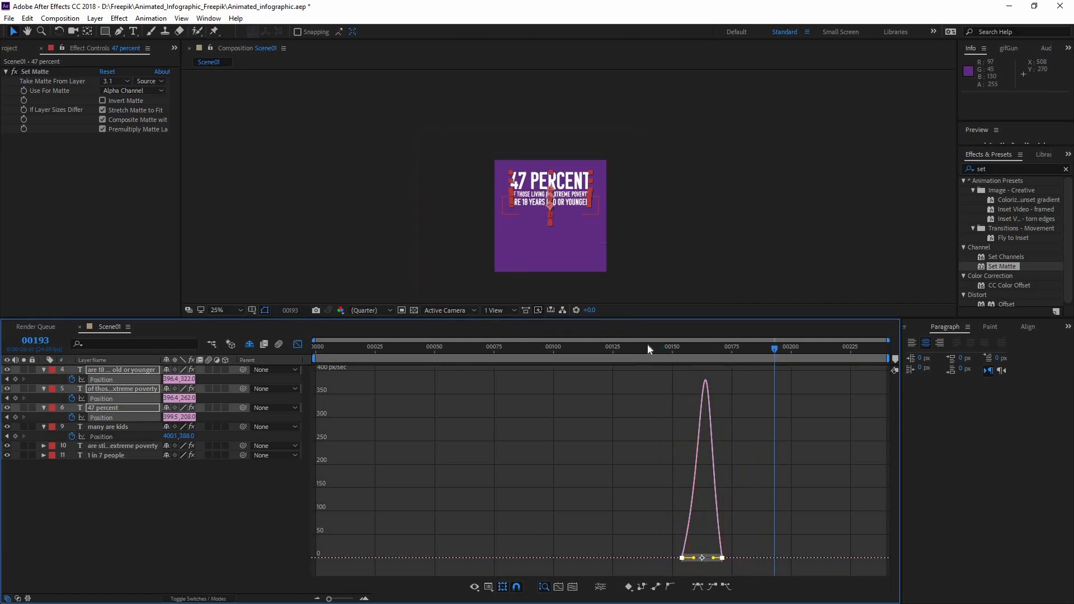
click(645, 345)
key(space)
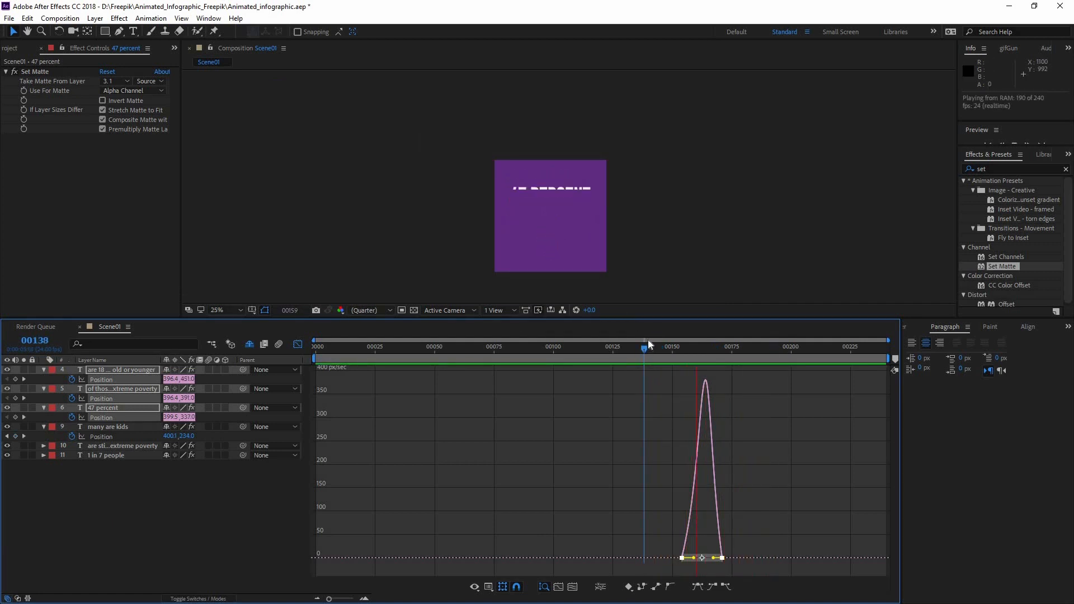
key(space)
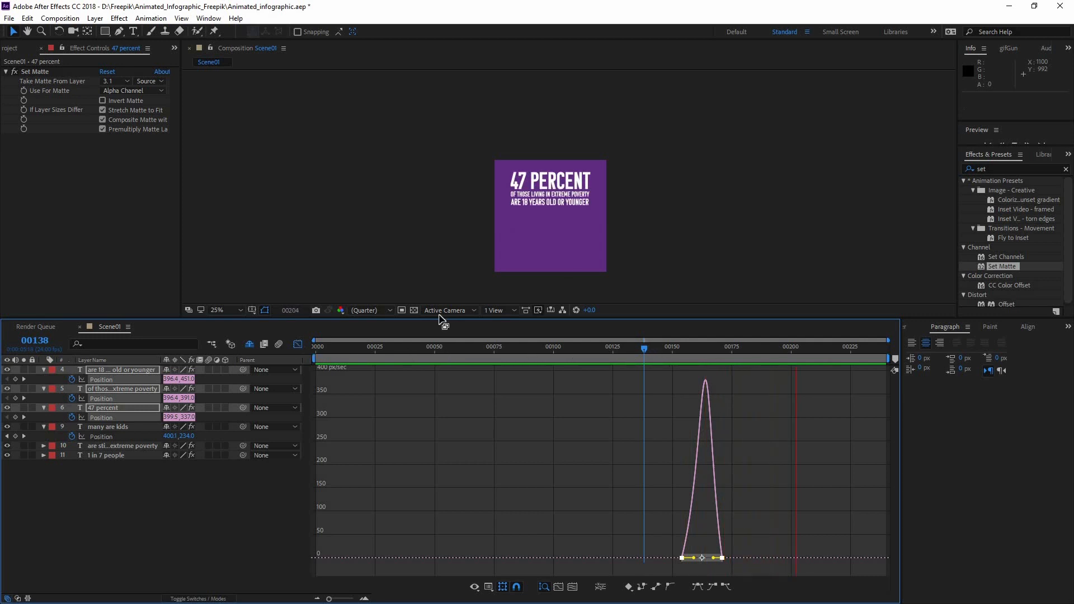
key(shift+F3)
key(period)
click(603, 273)
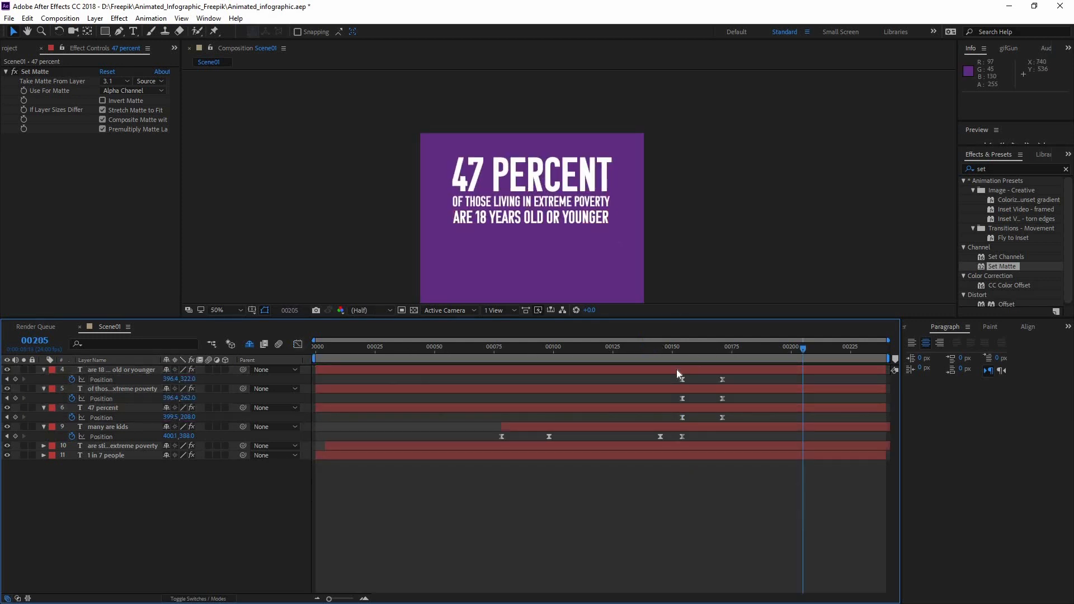
Trim the start of the three 47 percent text block layers to frame 154
mouse_move(681, 351)
mouse_down()
mouse_move(571, 352)
mouse_move(687, 357)
mouse_up()
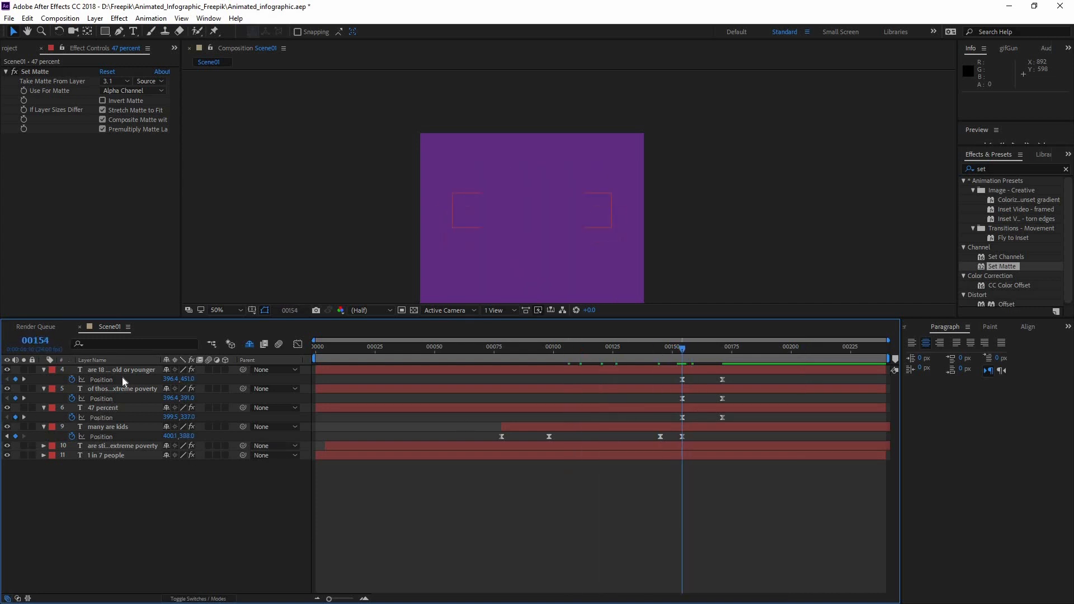
click(106, 408)
shift+click(131, 365)
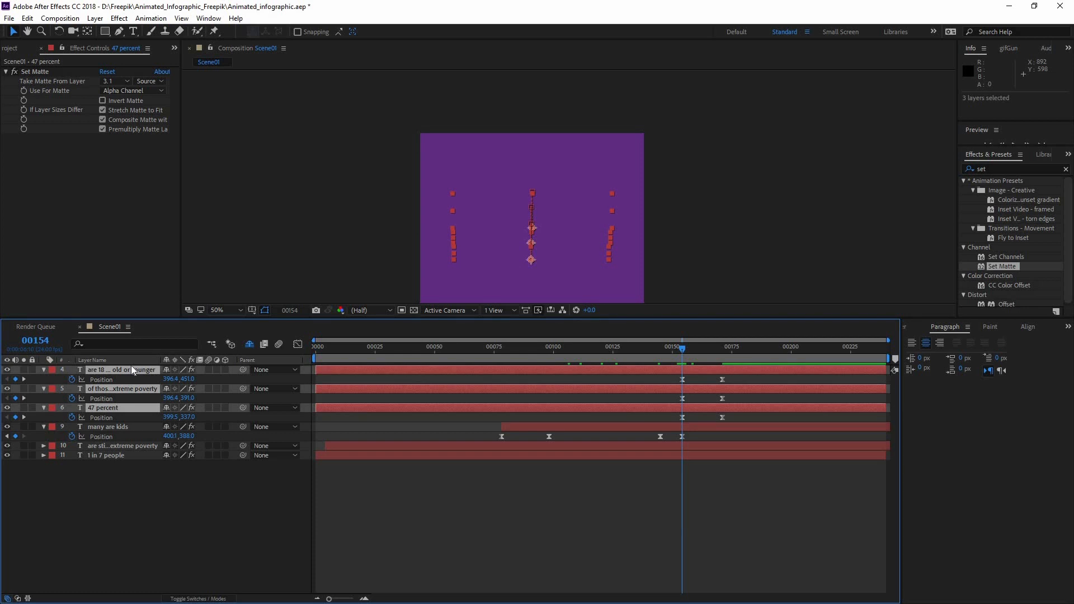
key(alt+bracketleft)
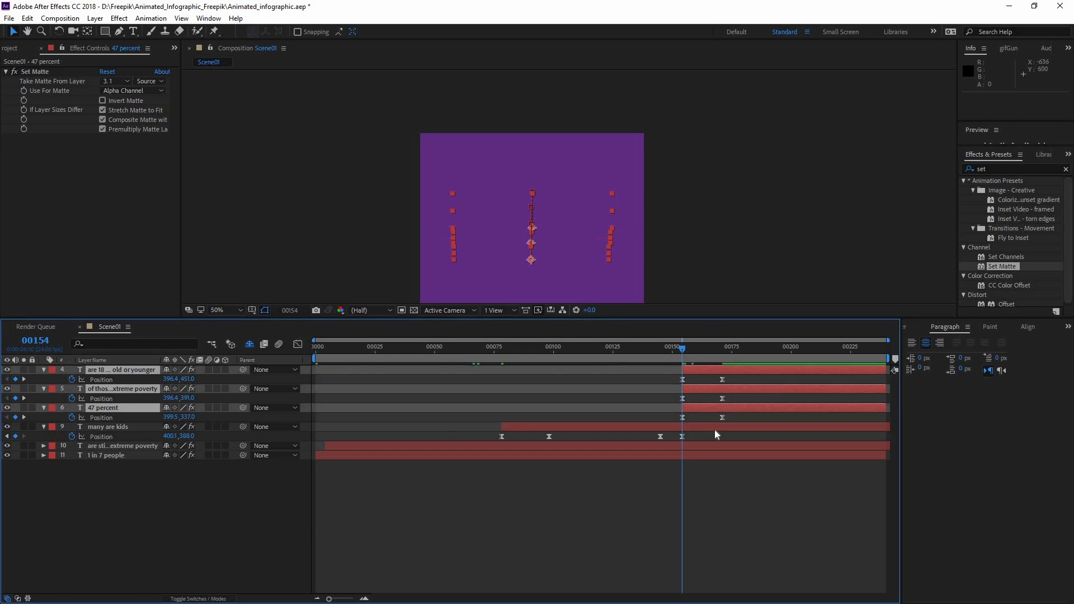
key(F2)
Stagger the text layers by shifting the second line to start about frame 158 and the third at frame 162, and preview the result
click(692, 348)
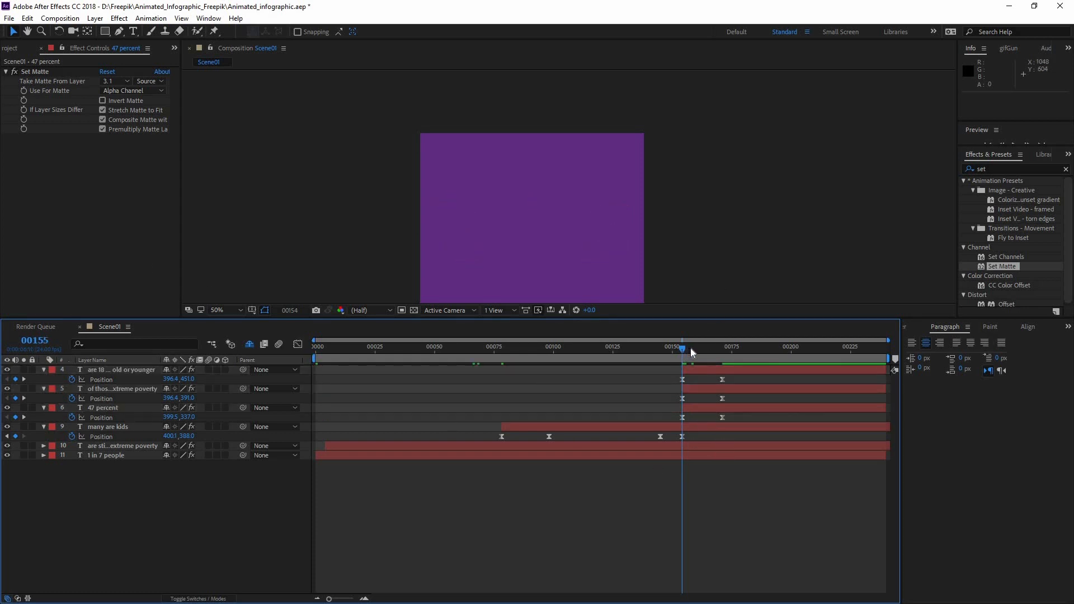
drag(711, 391, 678, 356)
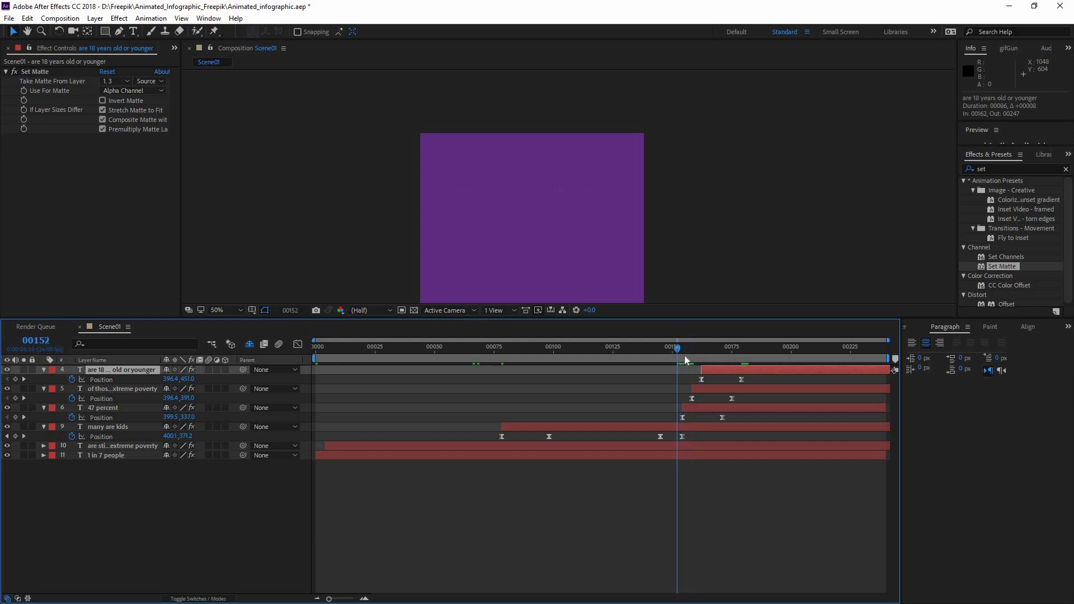
key(space)
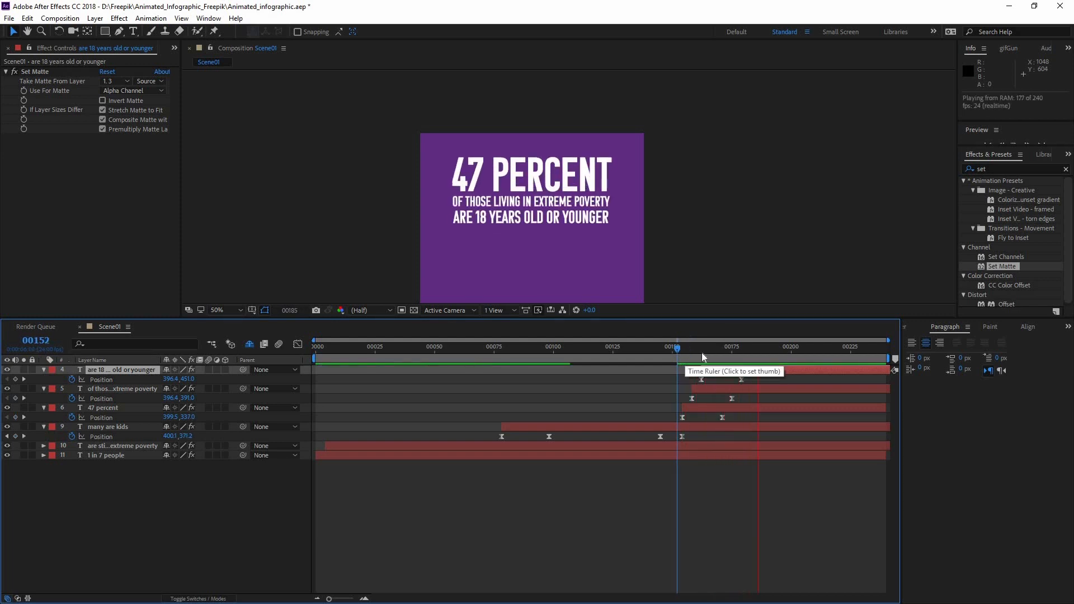
click(748, 355)
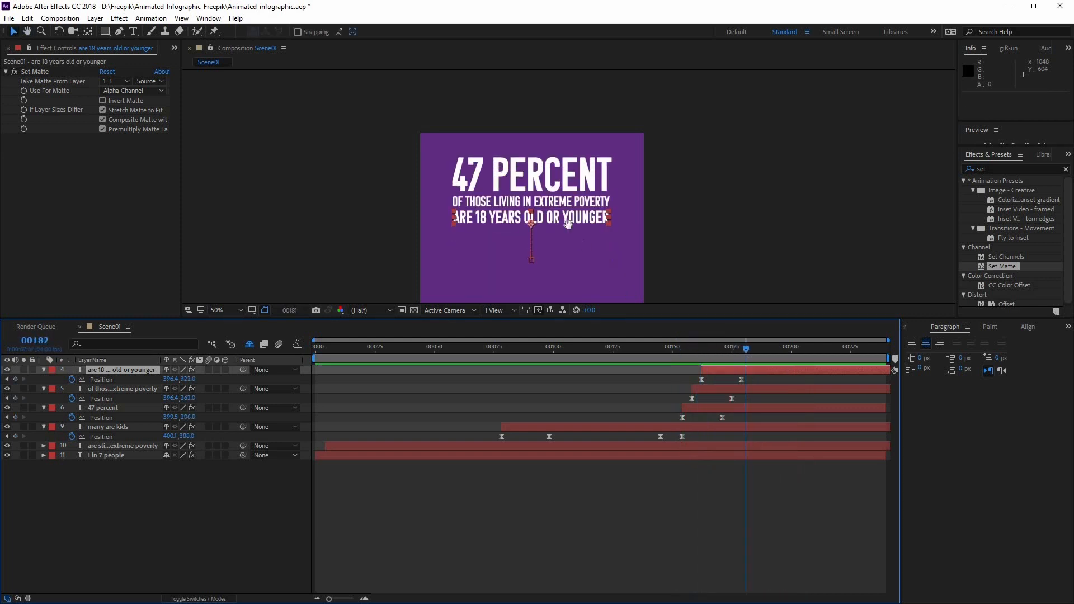
Draw a circle about 300 px in diameter below the text block as a new shape layer with the Ellipse tool
drag(567, 253, 530, 178)
click(612, 495)
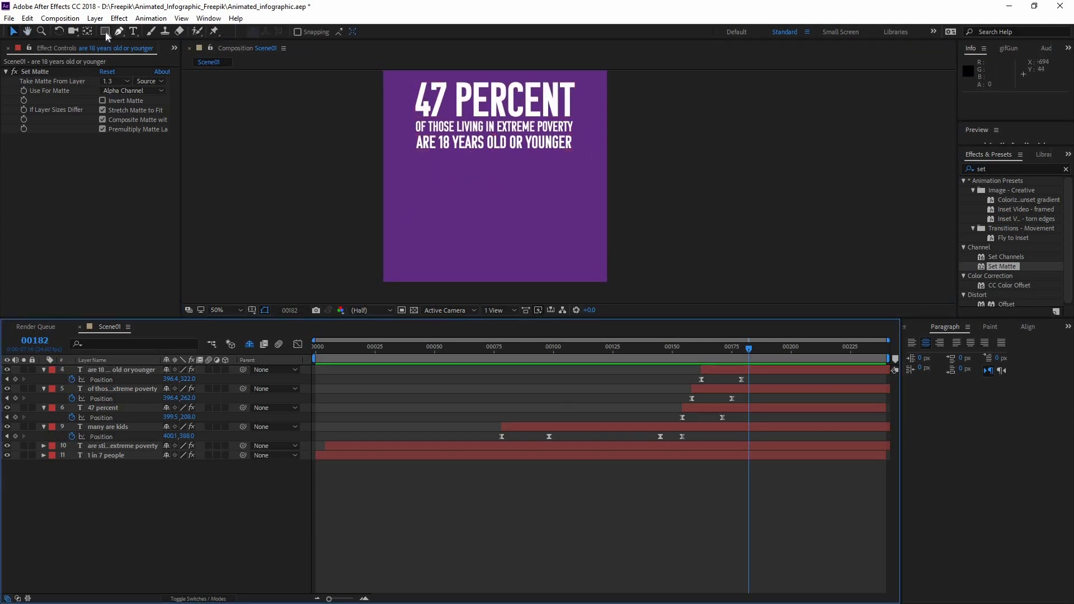
drag(105, 31, 145, 53)
click(146, 55)
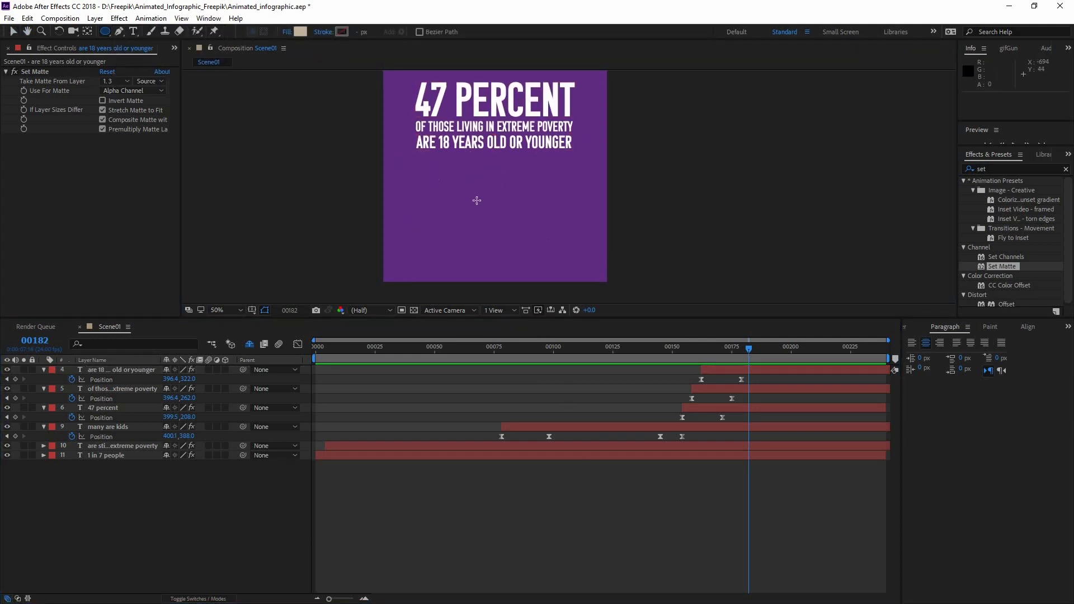
click(479, 218)
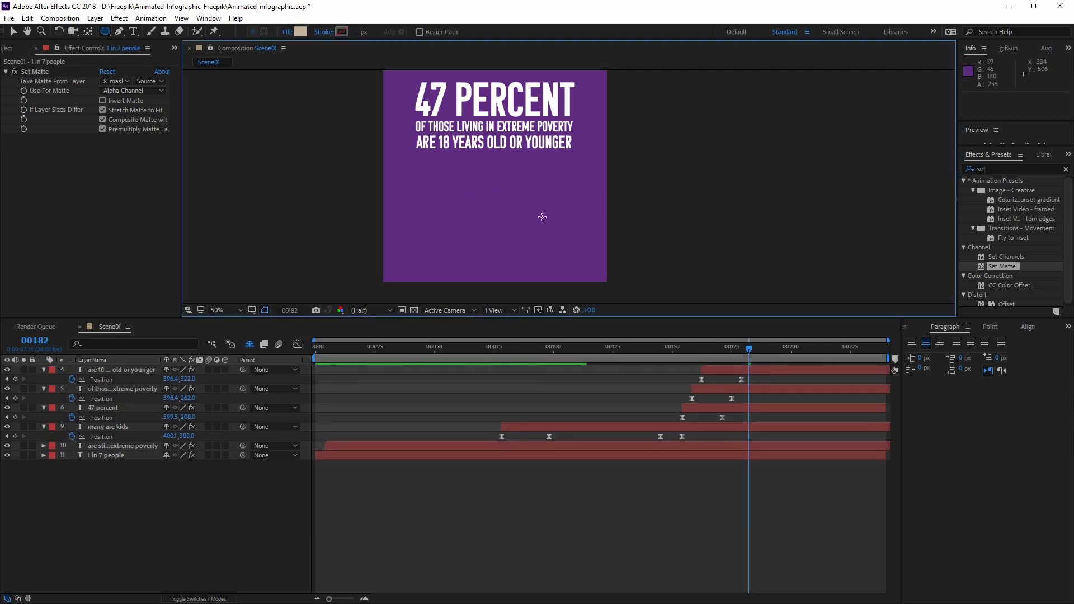
drag(460, 183, 539, 249)
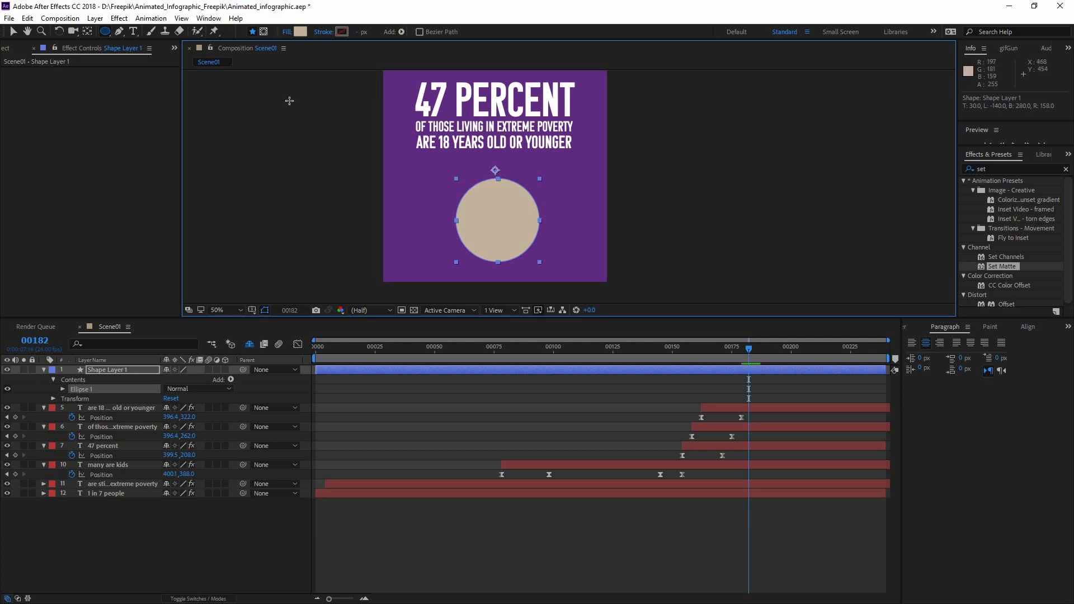
Shift the ellipse's anchor point slightly up and right of the circle's center with the Pan Behind tool
key(v)
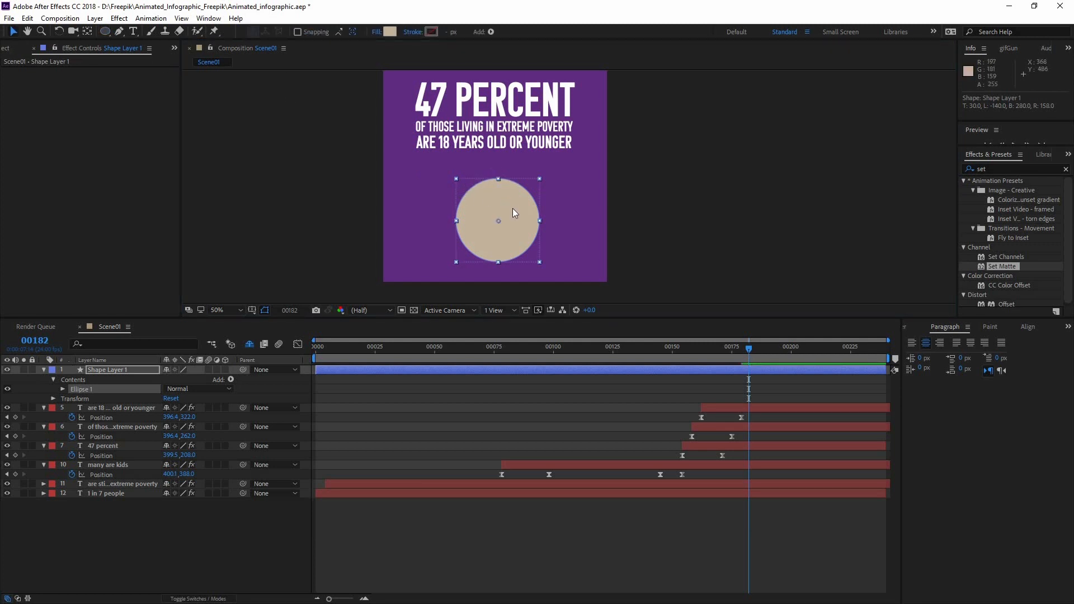
click(88, 31)
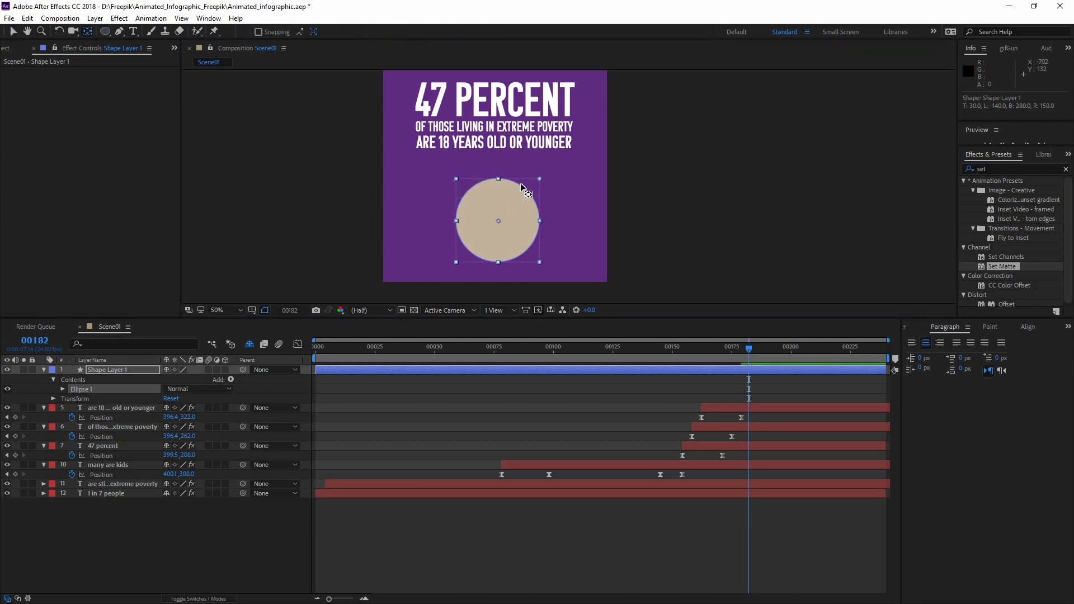
click(499, 221)
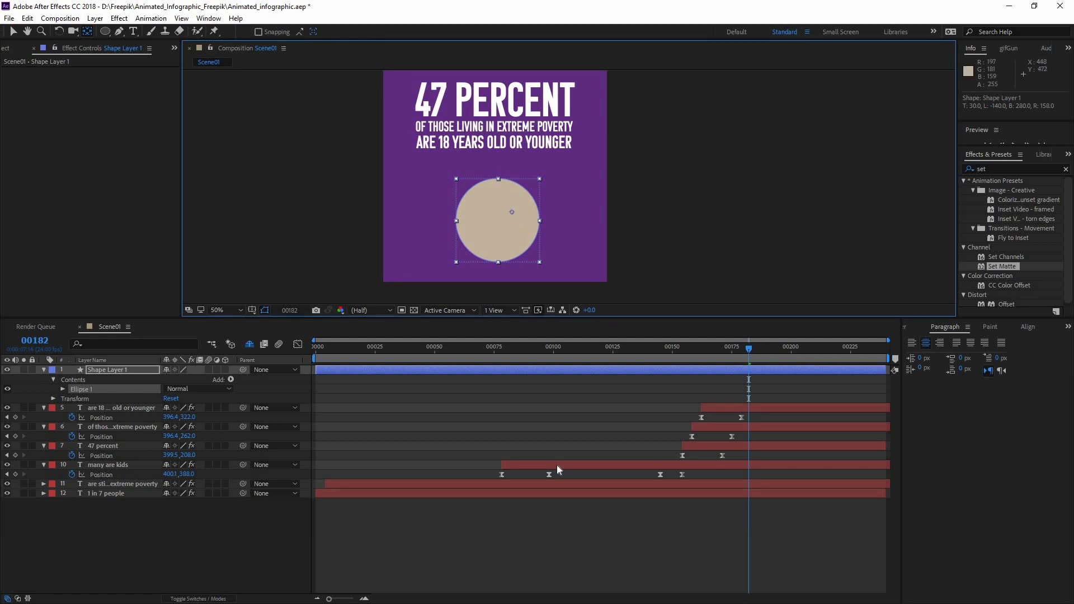
click(556, 541)
Change the fill color of the circle's shape layer to white
click(132, 370)
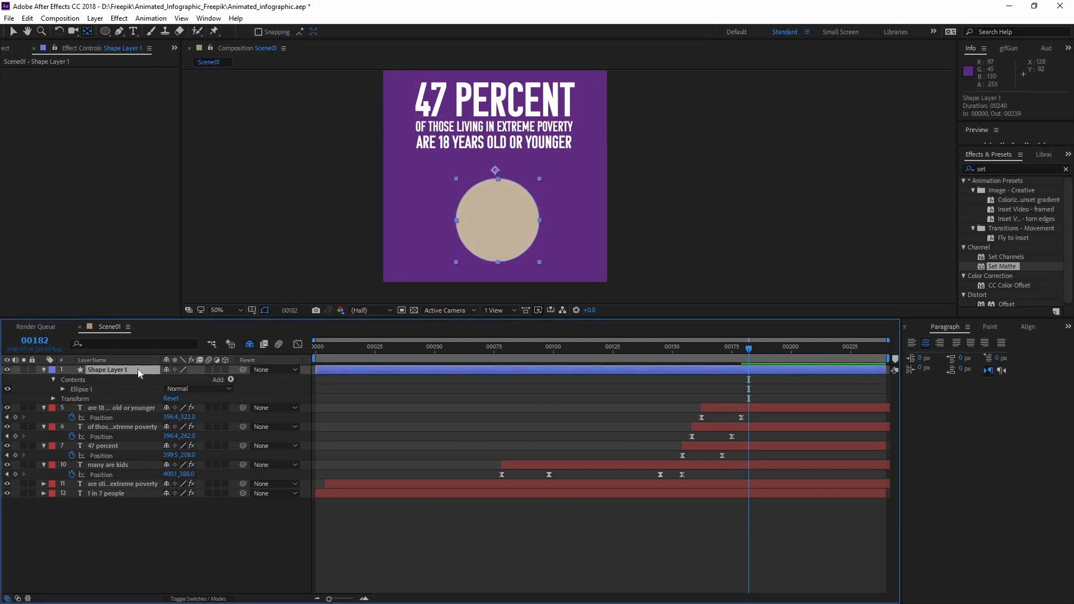
key(v)
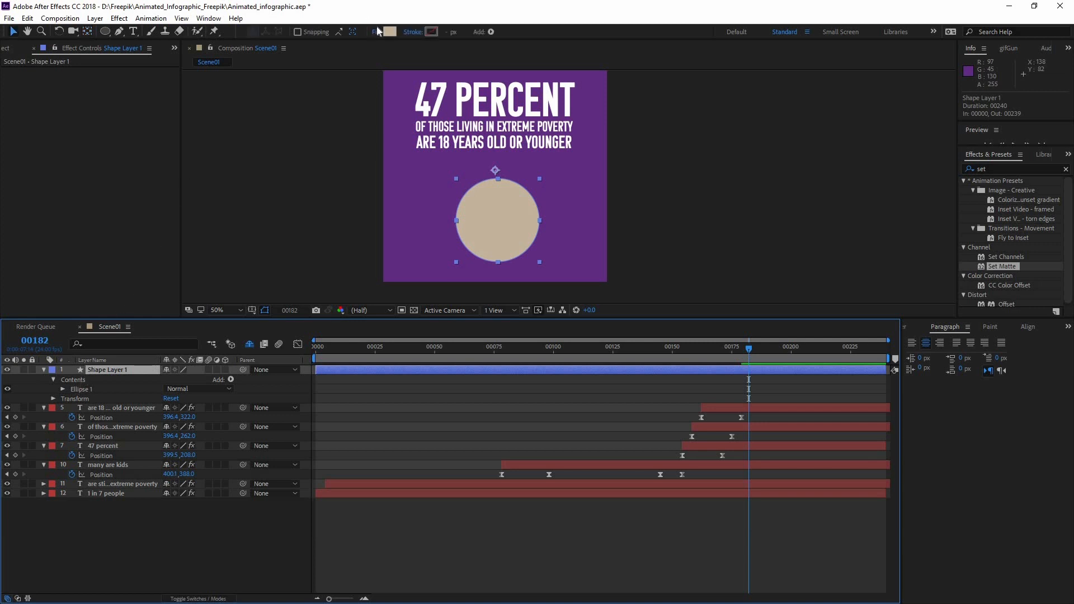
click(390, 33)
drag(244, 251, 125, 214)
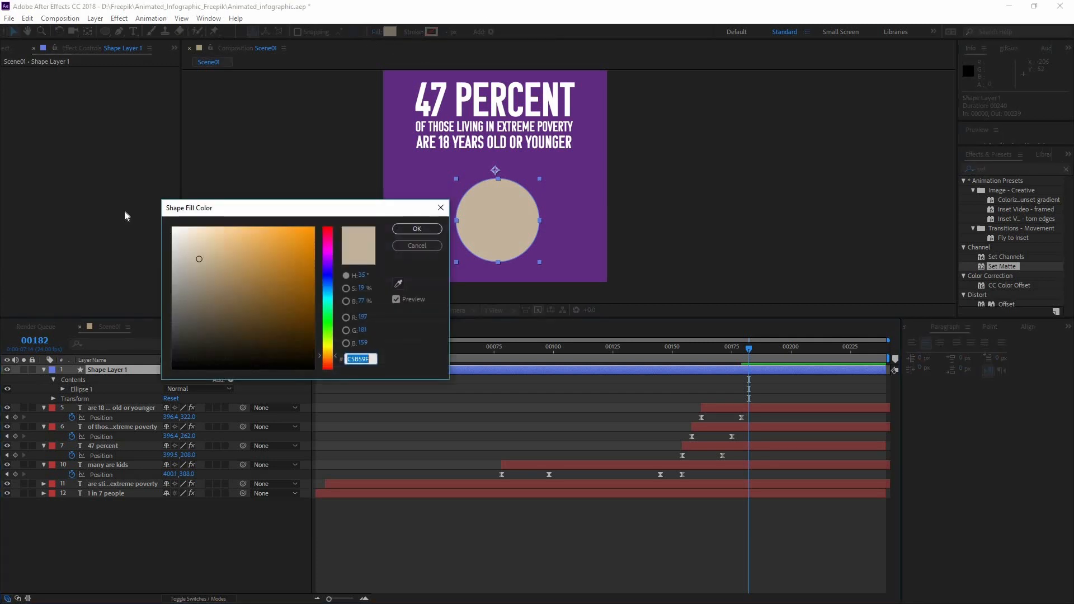
click(432, 231)
click(516, 512)
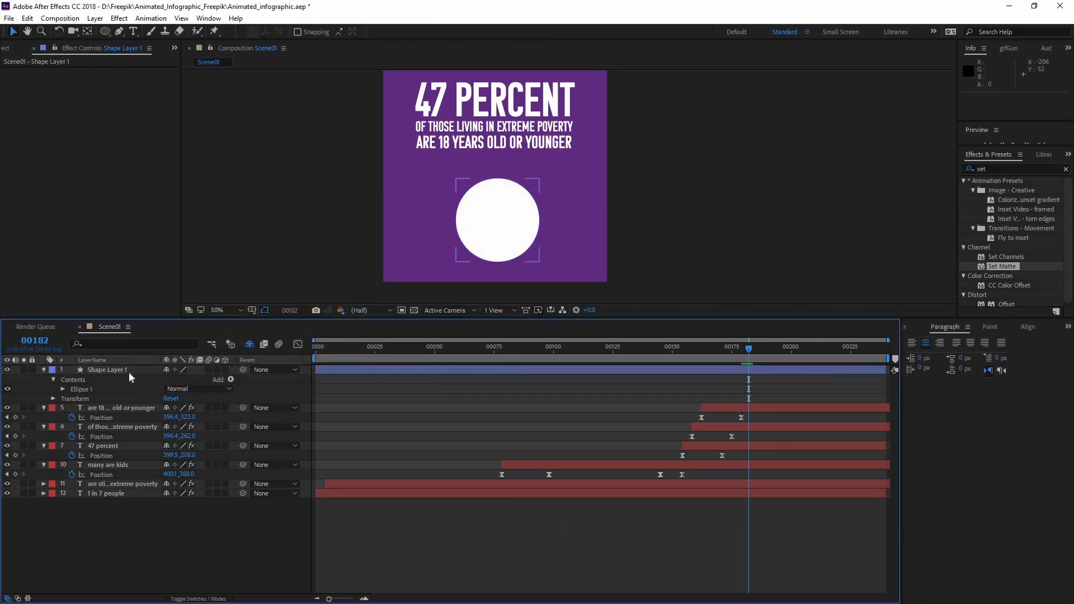
Search the effects for "radial wi" and apply the Radial Wipe transition effect to the circle's shape layer
click(128, 371)
click(43, 371)
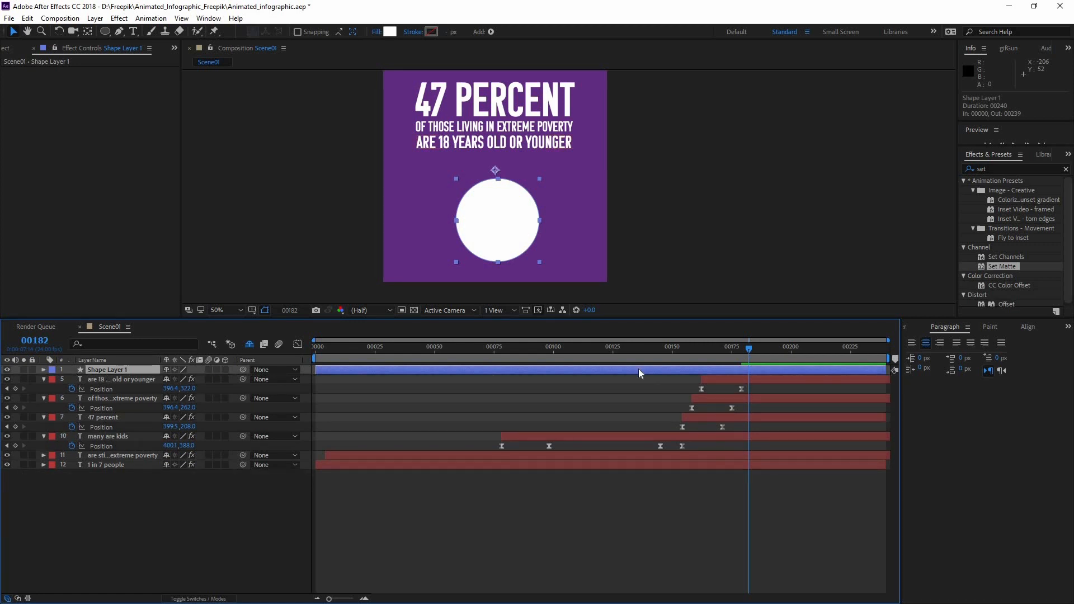
double_click(1025, 171)
text(rad)
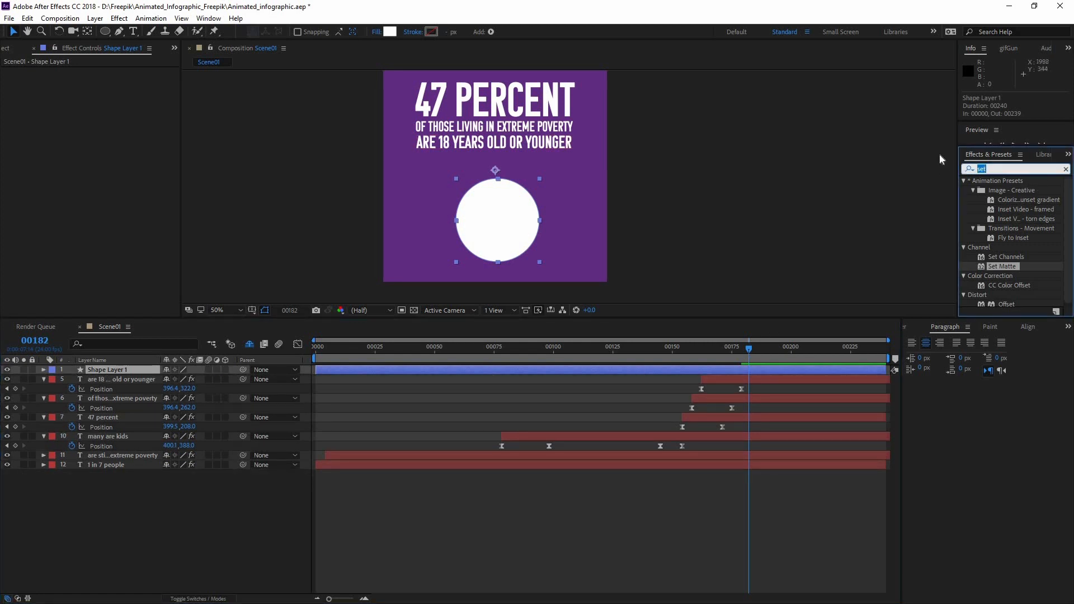
text(ia)
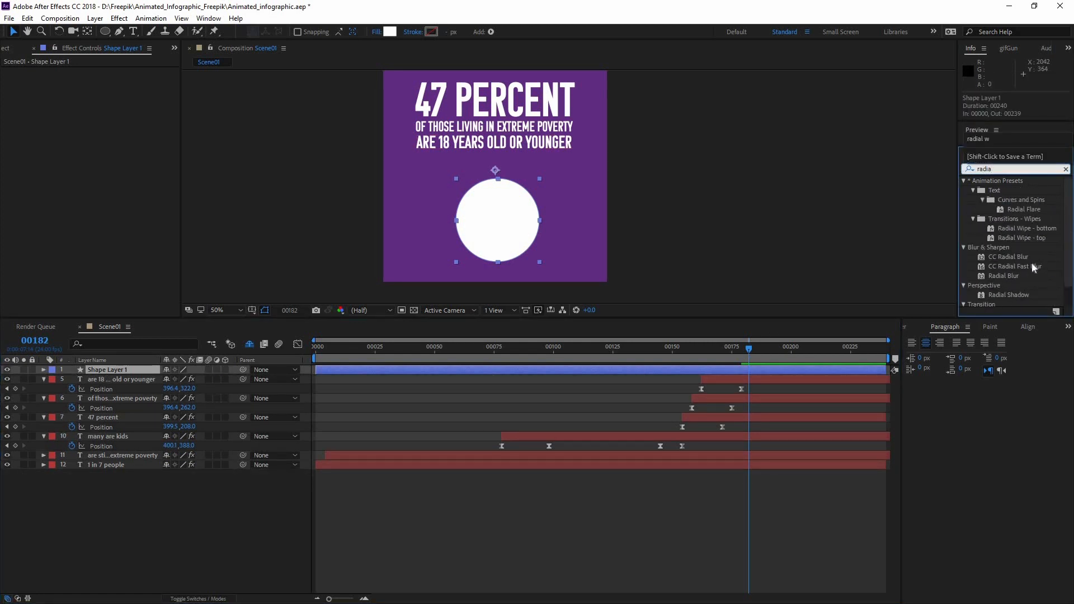
text(l wi)
click(1002, 230)
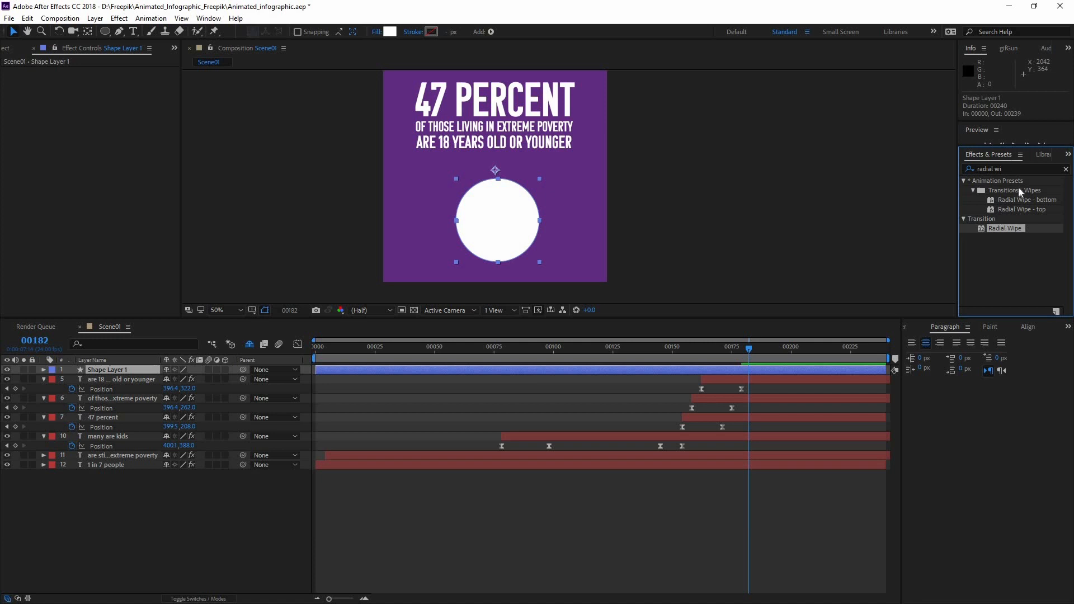
drag(1010, 230, 103, 372)
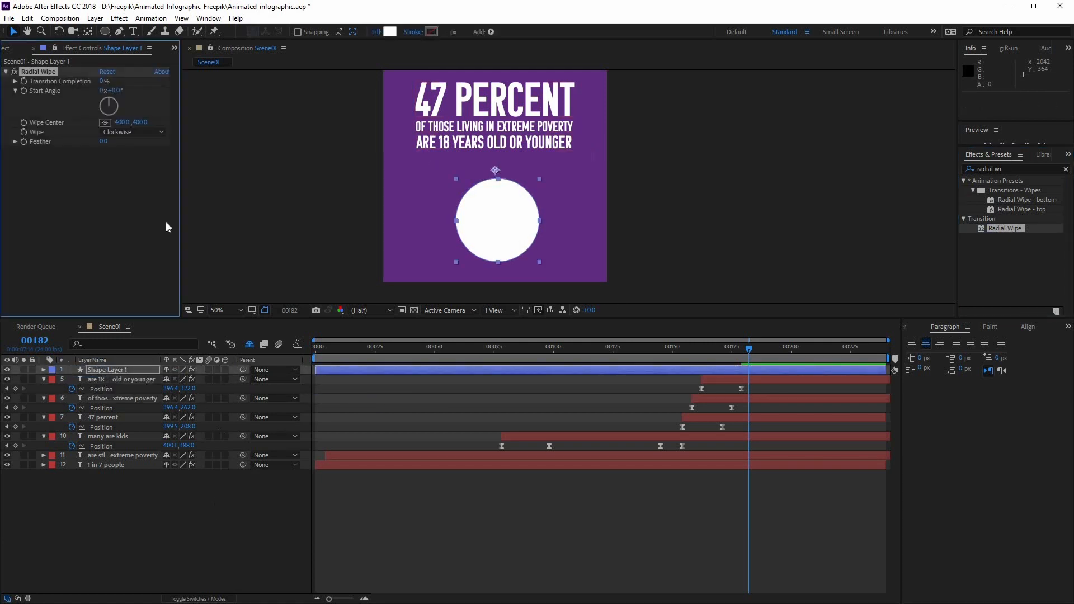
Try changing the Start Angle and Transition Completion of the circle's Radial Wipe, undoing each change
drag(114, 93, 139, 95)
key(ctrl+z)
drag(124, 82, 165, 112)
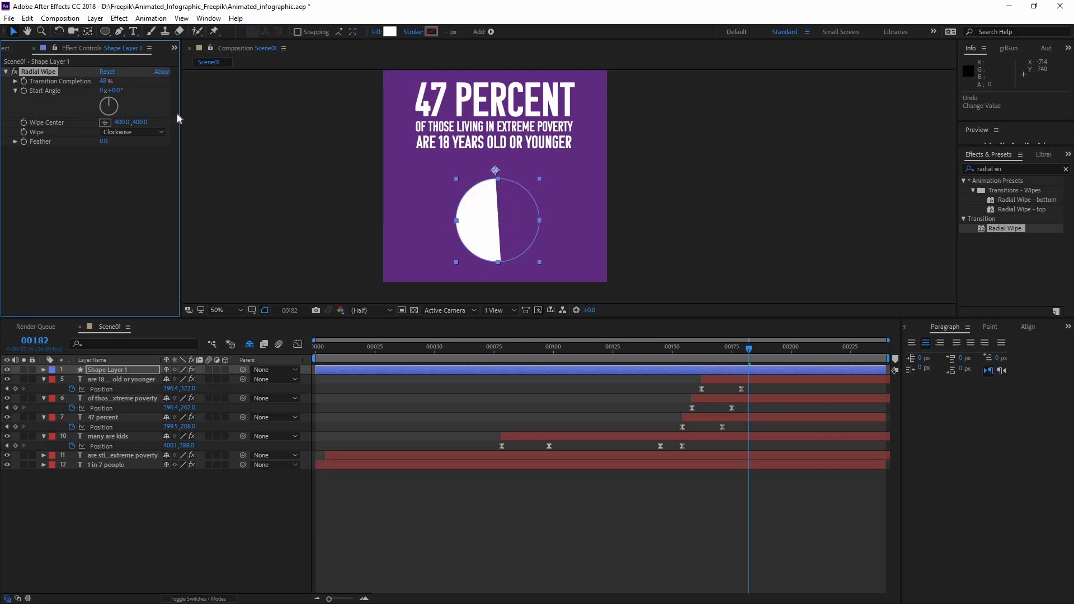
key(ctrl+z)
Set the Radial Wipe's Wipe Center to the middle of the circle at 404.0, 580.0
click(106, 122)
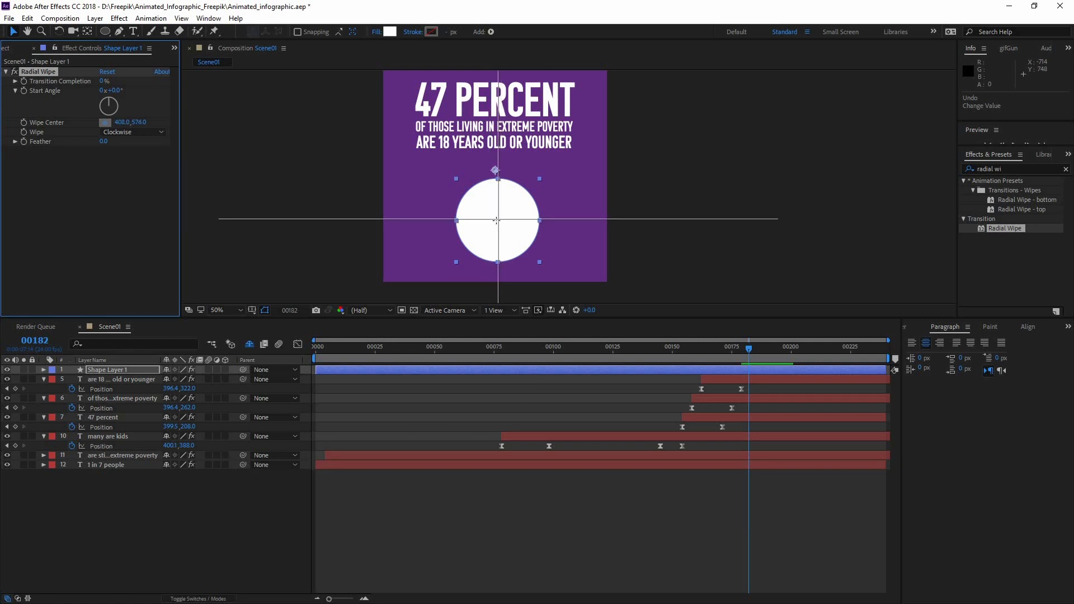
click(497, 220)
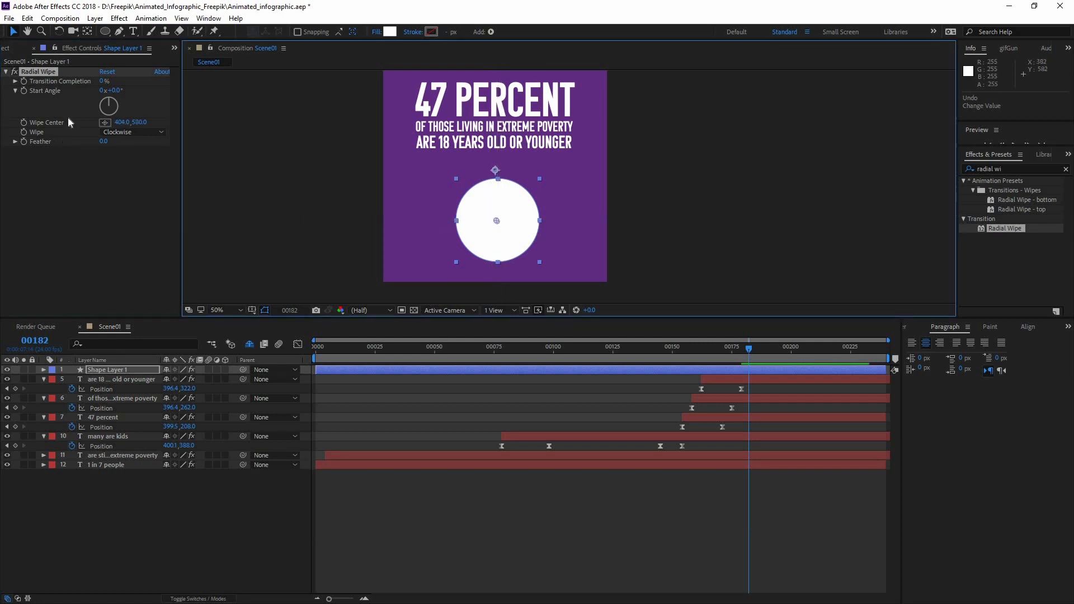
Enter 0° as the Start Angle of the circle's Radial Wipe
drag(116, 107, 115, 90)
click(115, 90)
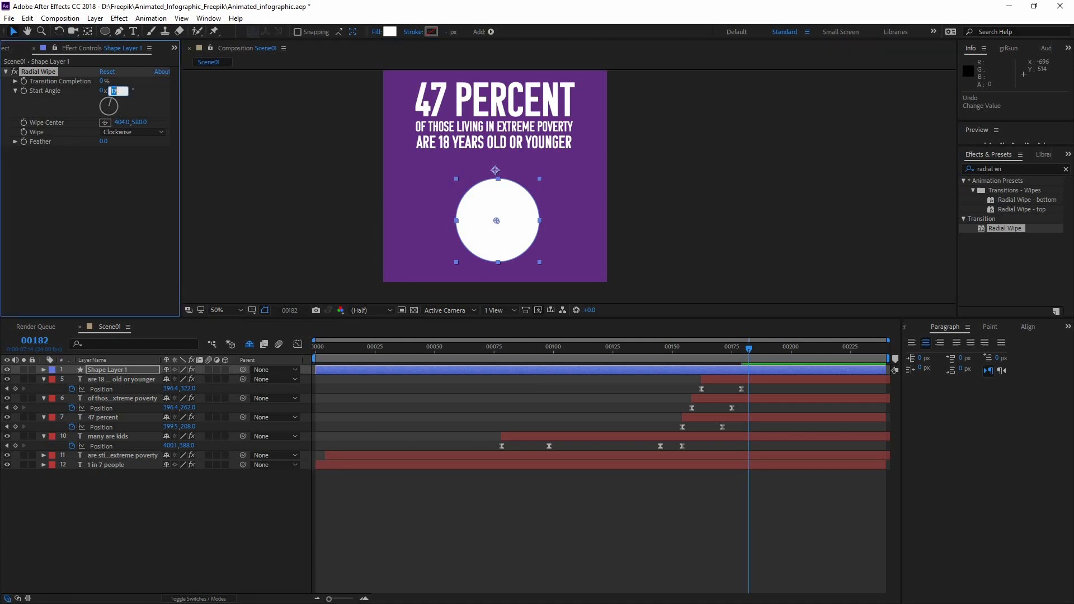
text(0)
key(Return)
Try the circle's Radial Wipe with Transition Completion at 47% and 100%, and return it to 0%
mouse_move(113, 79)
mouse_down()
mouse_move(160, 80)
mouse_move(102, 89)
mouse_move(115, 94)
mouse_move(103, 80)
mouse_up()
click(103, 80)
text(47)
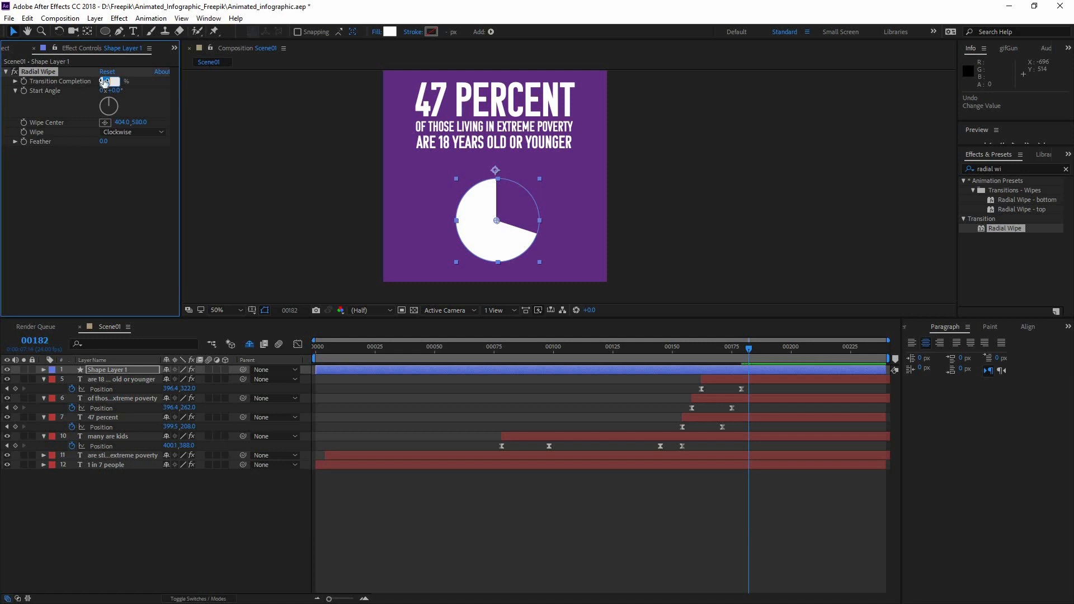
key(Return)
click(106, 79)
text(100)
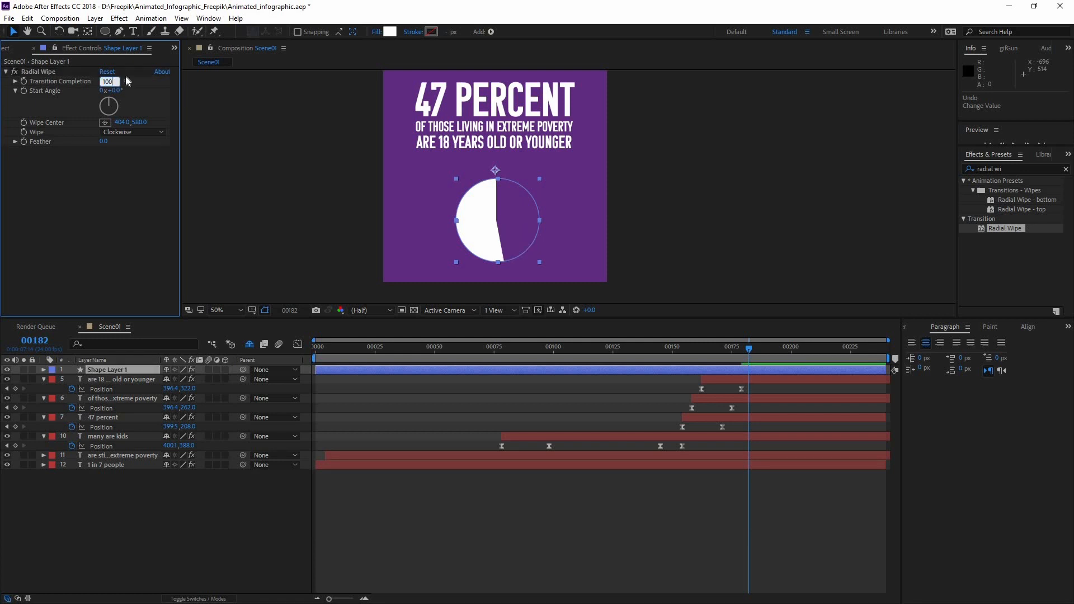
key(Return)
click(105, 81)
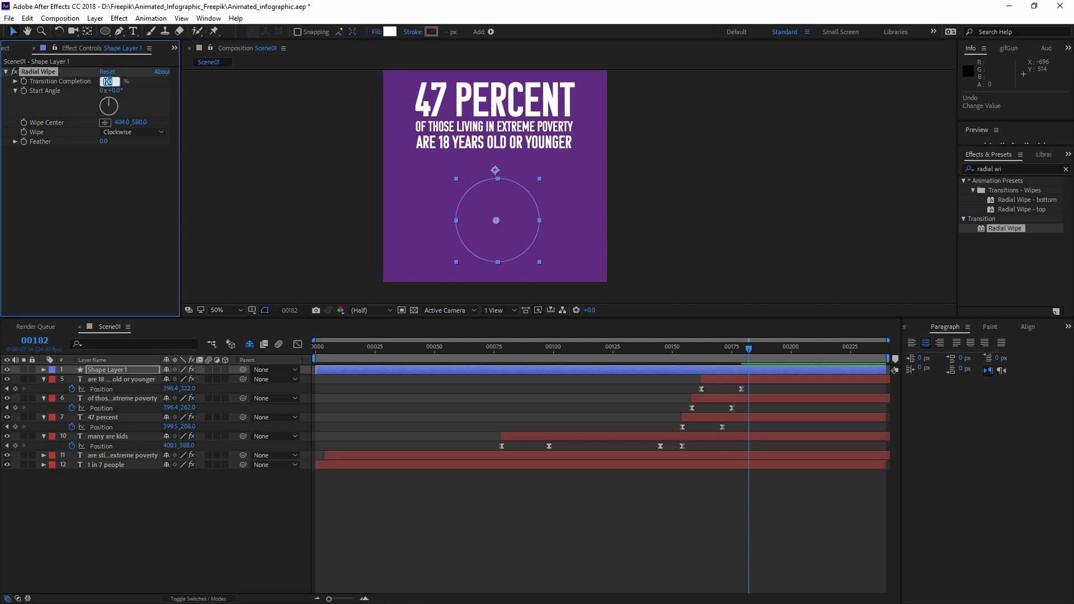
text(0)
key(Return)
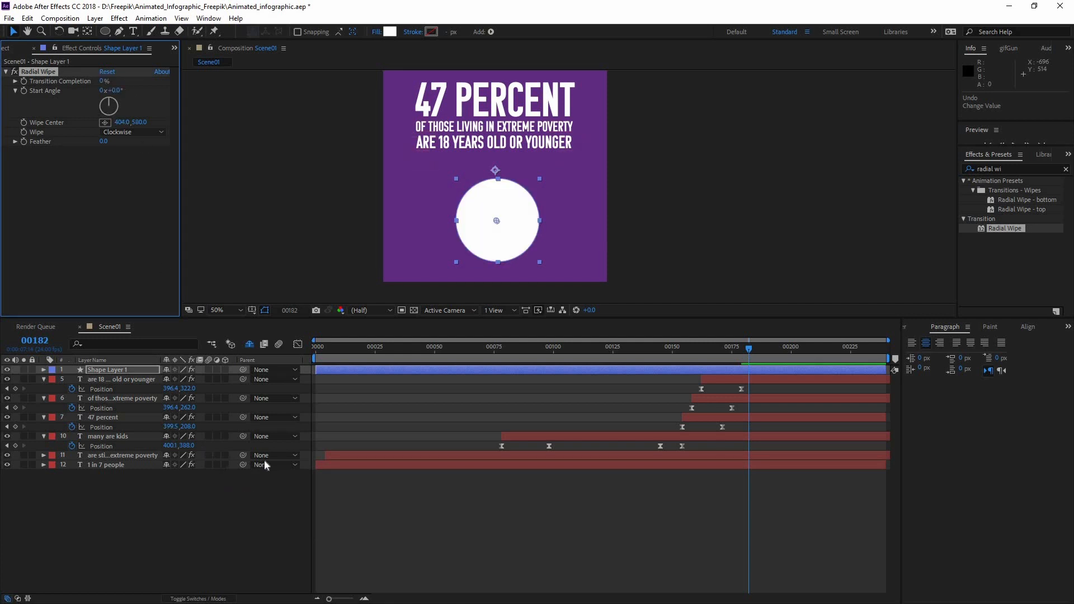
Deselect the circle's layer and add a new null object to the composition
click(264, 481)
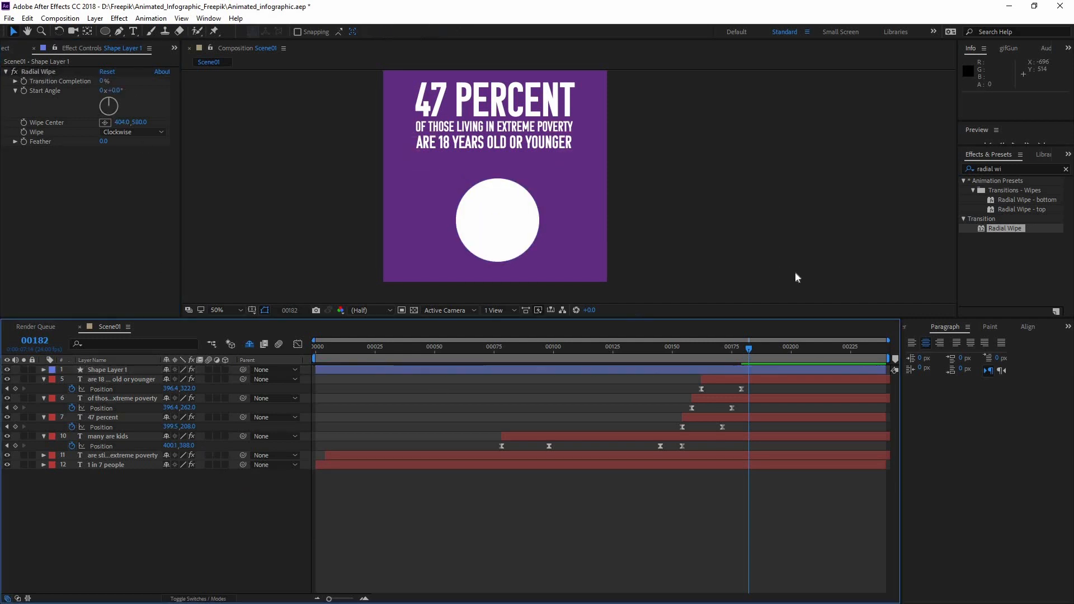
click(95, 18)
mouse_move(191, 32)
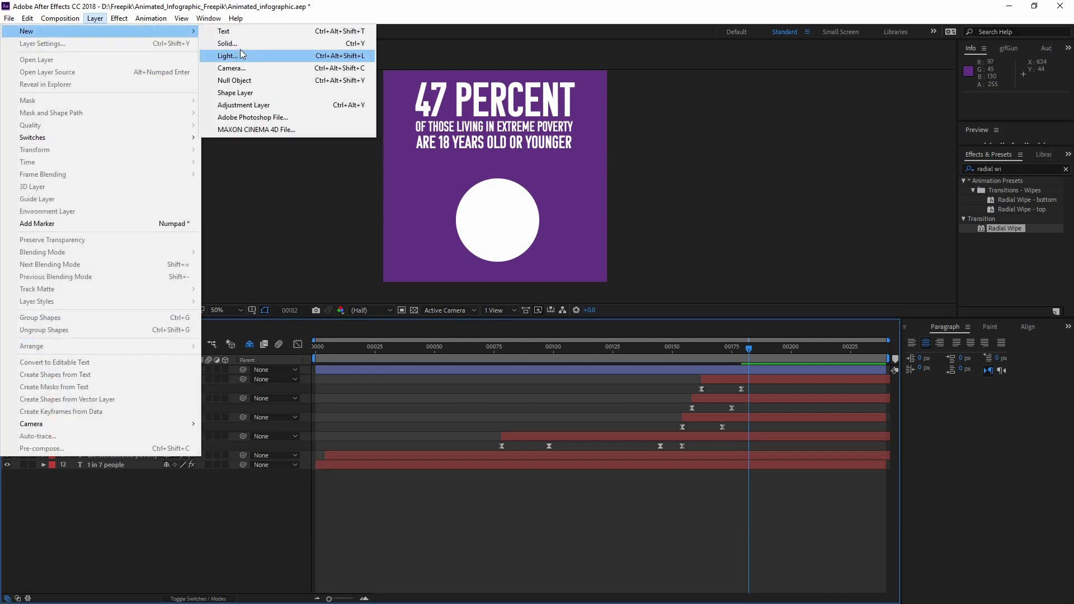
click(240, 80)
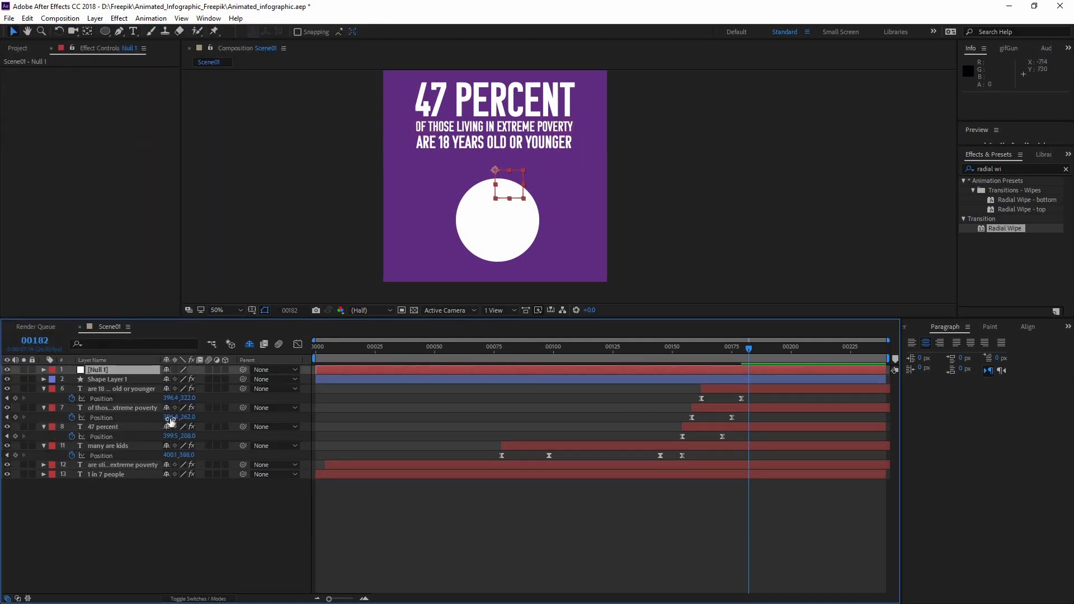
Search the effects for "slider" and apply the Slider Control effect to the null layer
click(107, 372)
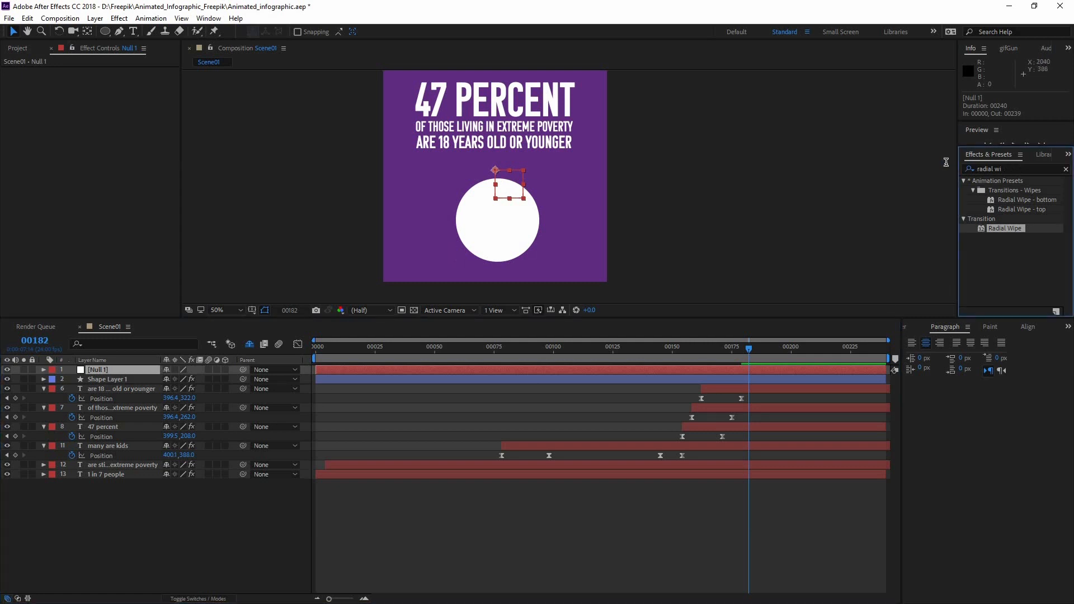
click(1016, 166)
text(slider)
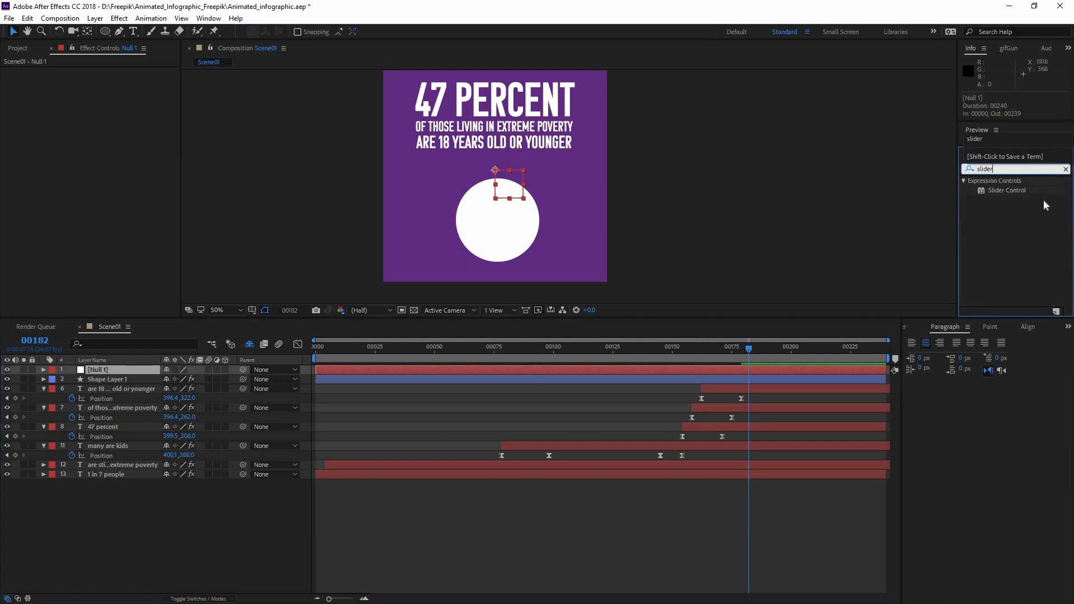
drag(1010, 191, 129, 371)
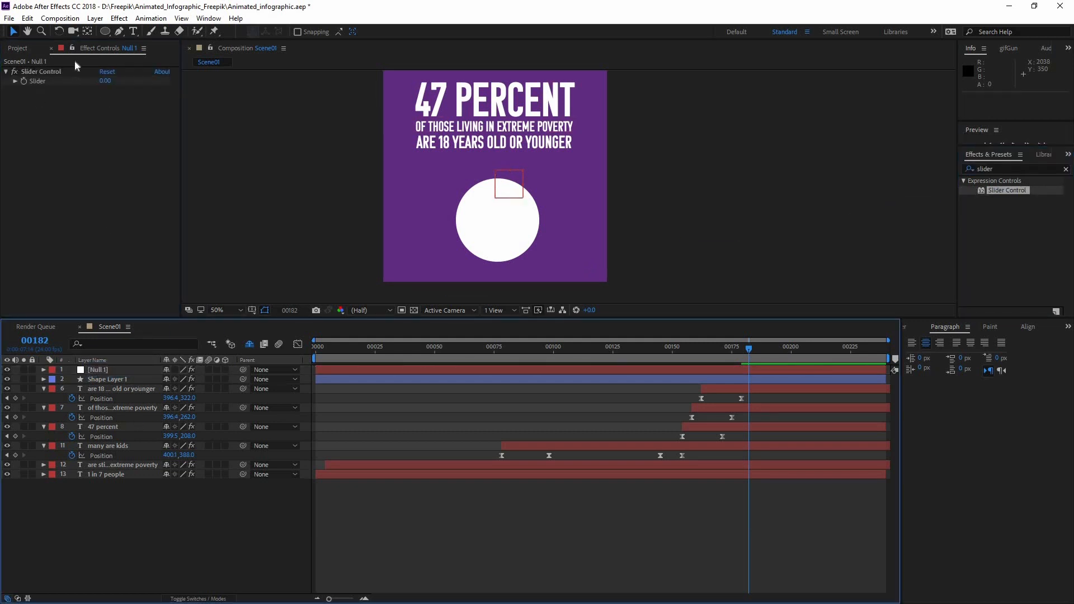
Add a keyframe at frame 182 for the circle's Radial Wipe Transition Completion and reveal that property in the timeline
click(95, 383)
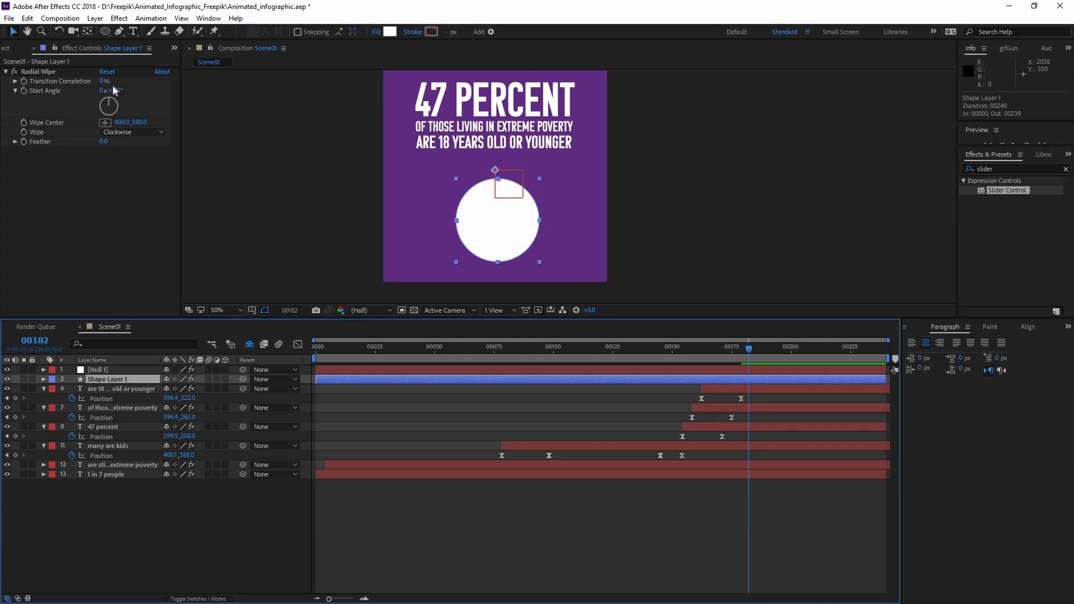
click(25, 82)
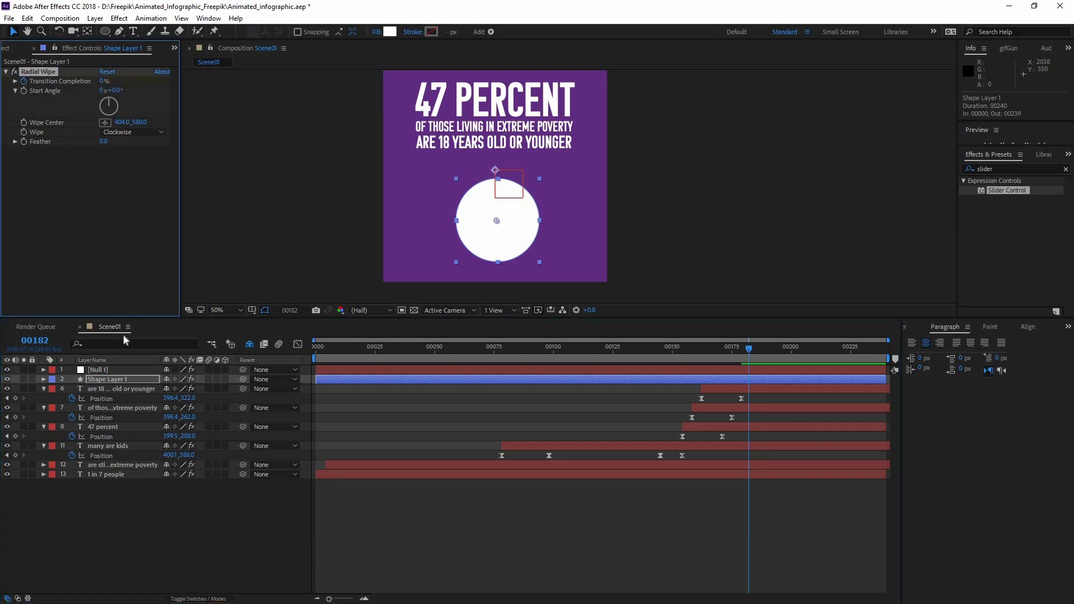
click(110, 378)
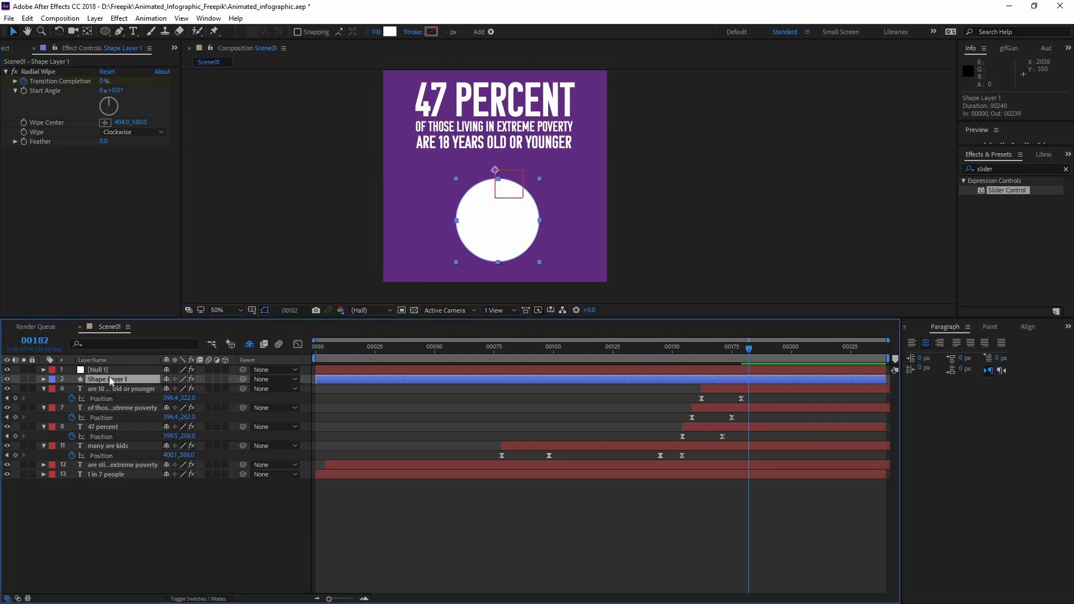
key(u)
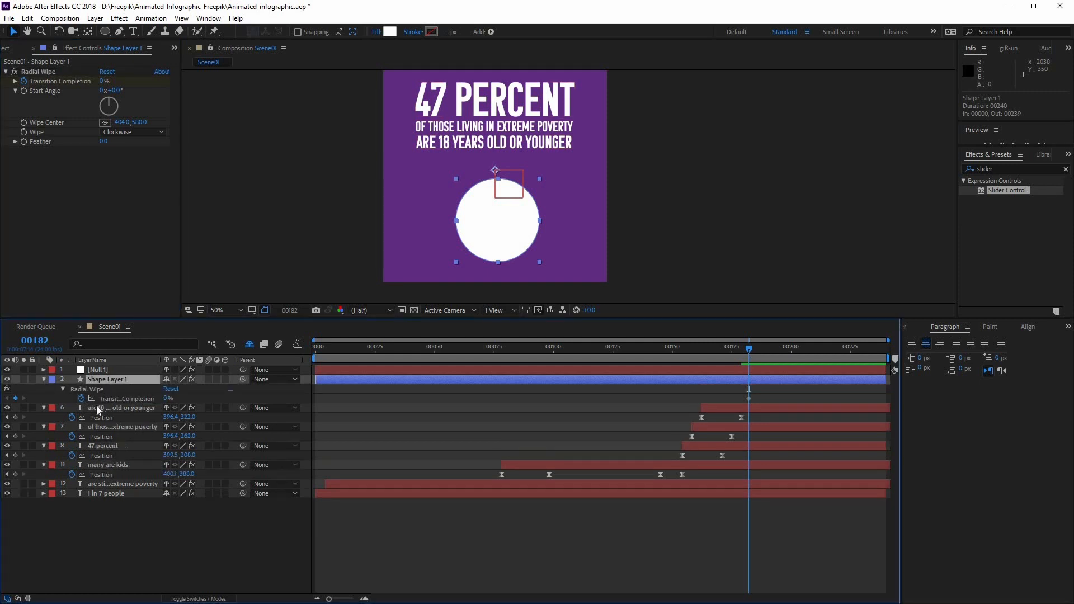
Try to link the null's Slider to the circle's Transition Completion with an expression, test the slider, and undo the changes
click(96, 372)
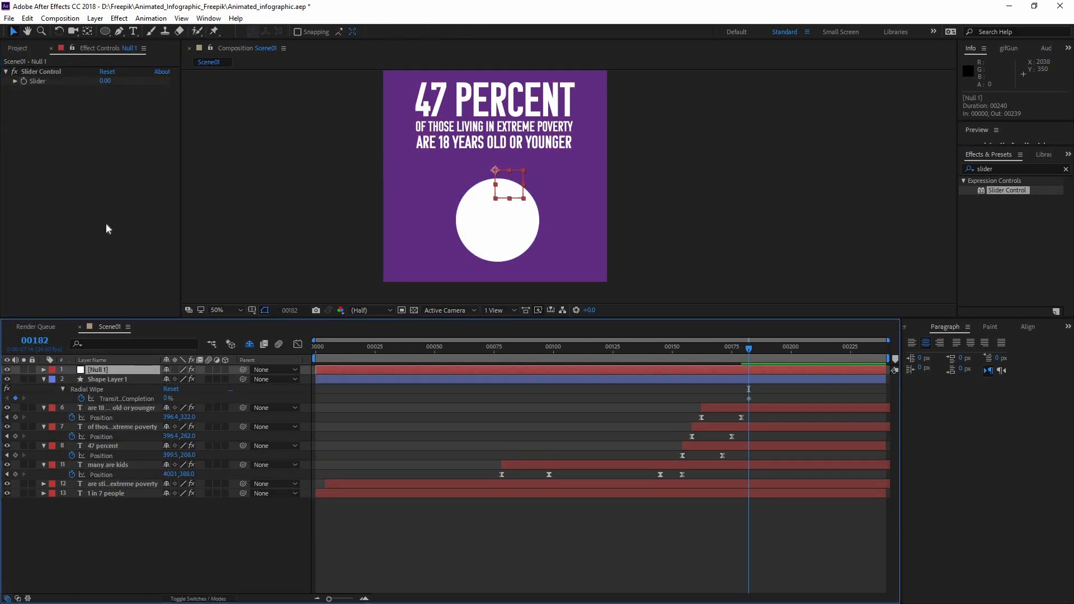
alt+click(24, 82)
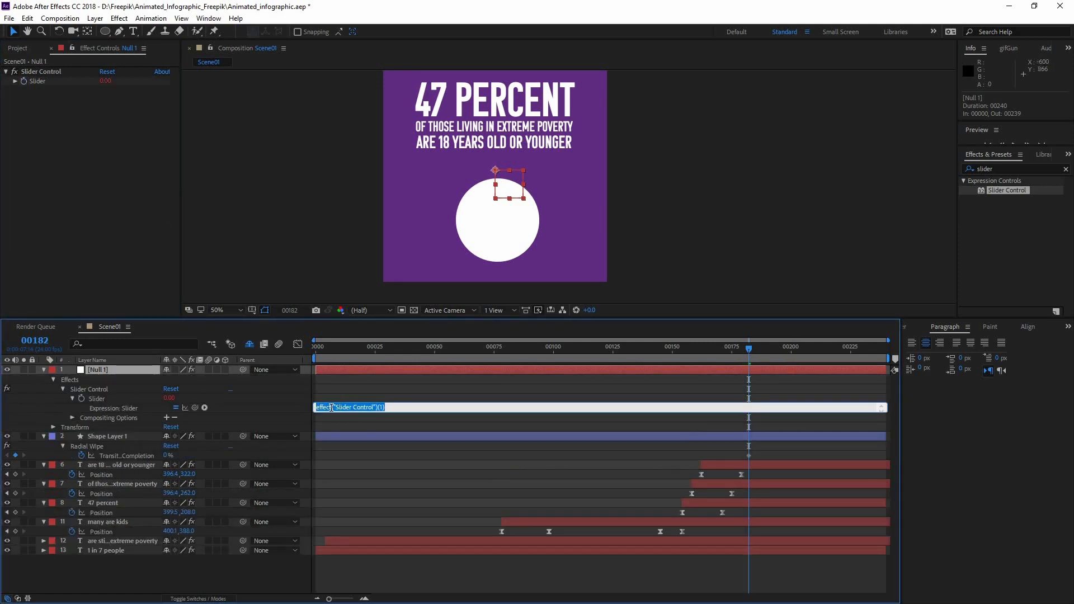
drag(195, 408, 133, 456)
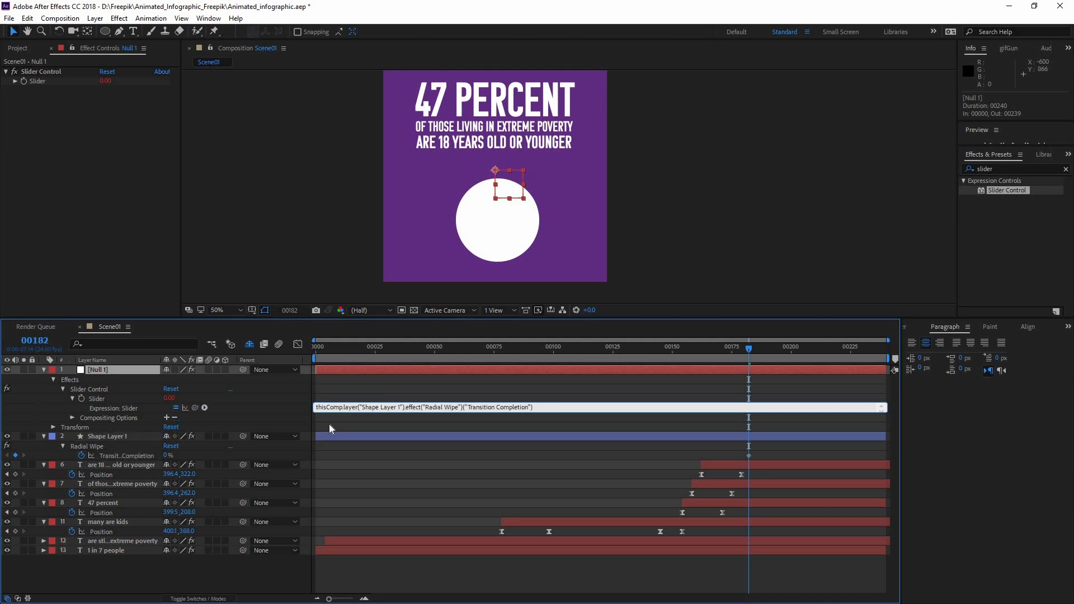
click(329, 424)
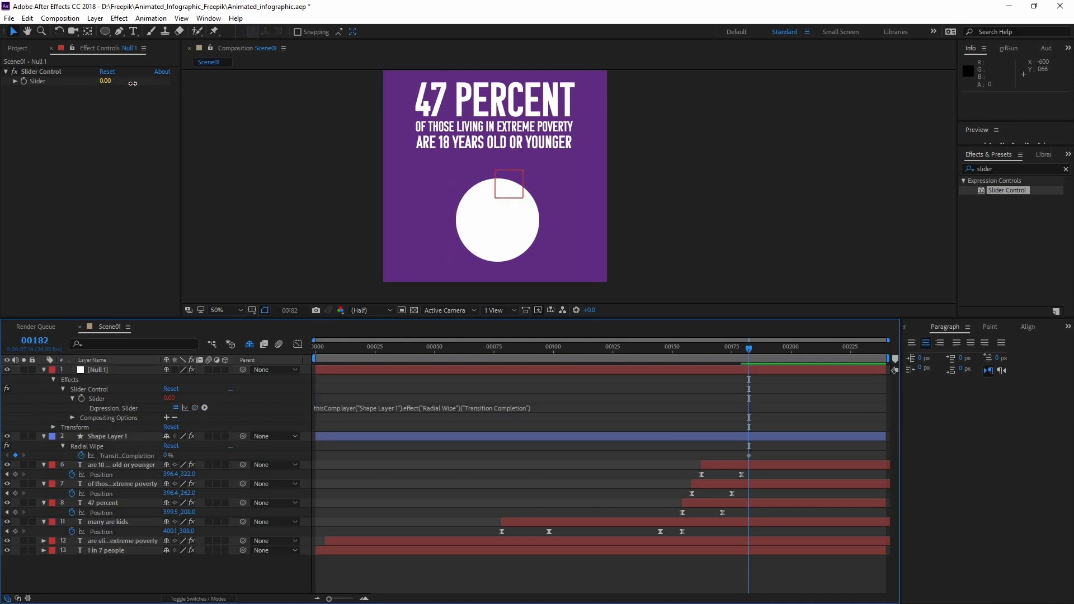
drag(105, 81, 163, 150)
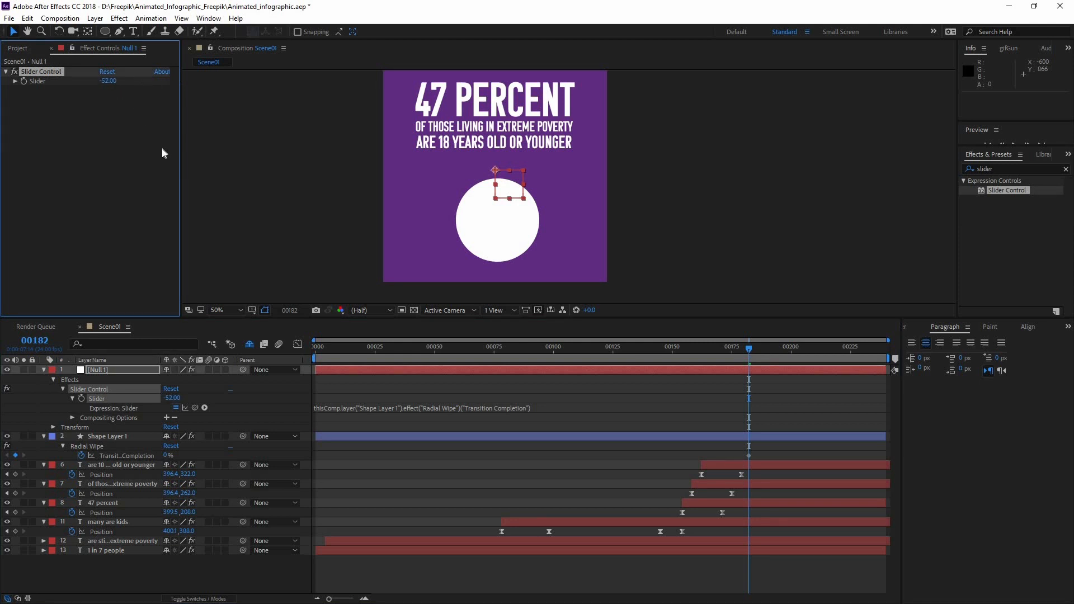
click(214, 405)
key(ctrl+z)
key(ctrl+z)
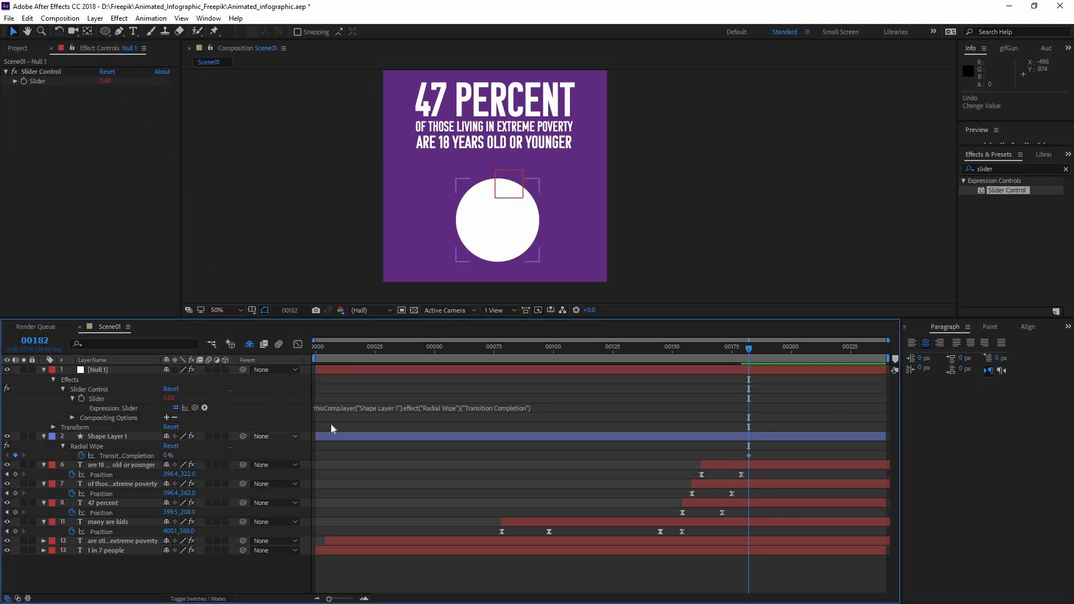
Add an expression to the circle's Transition Completion that links it to the Slider of the null's Slider Control
click(112, 446)
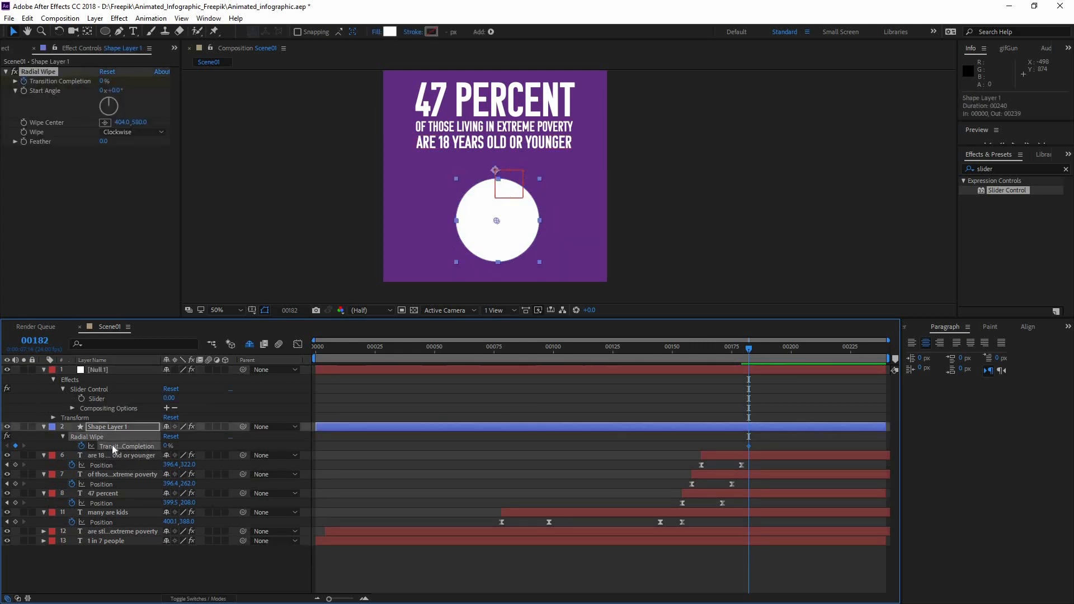
alt+click(81, 446)
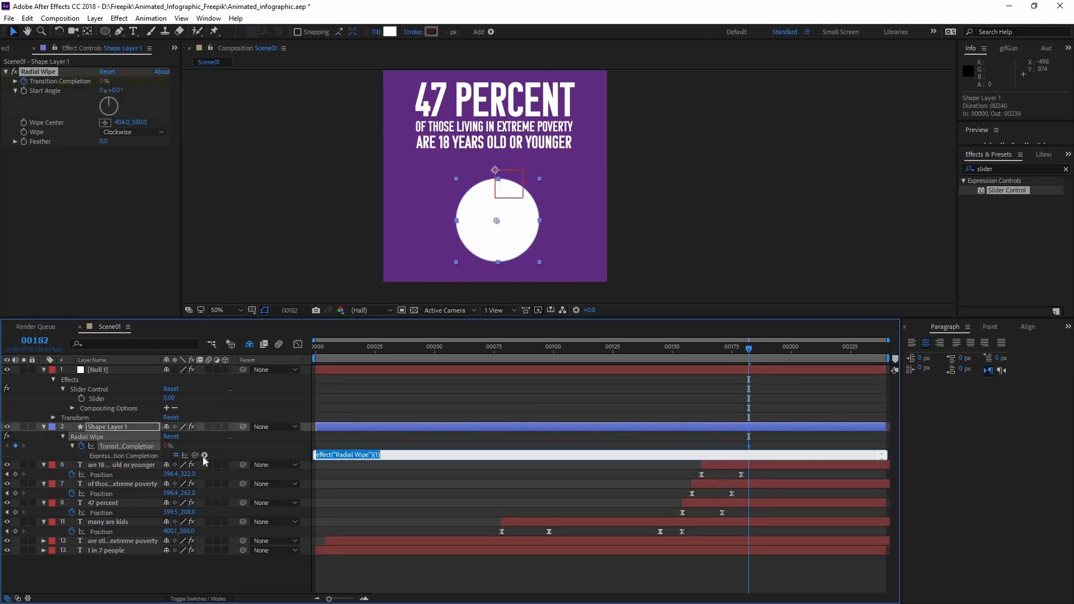
drag(195, 455, 95, 398)
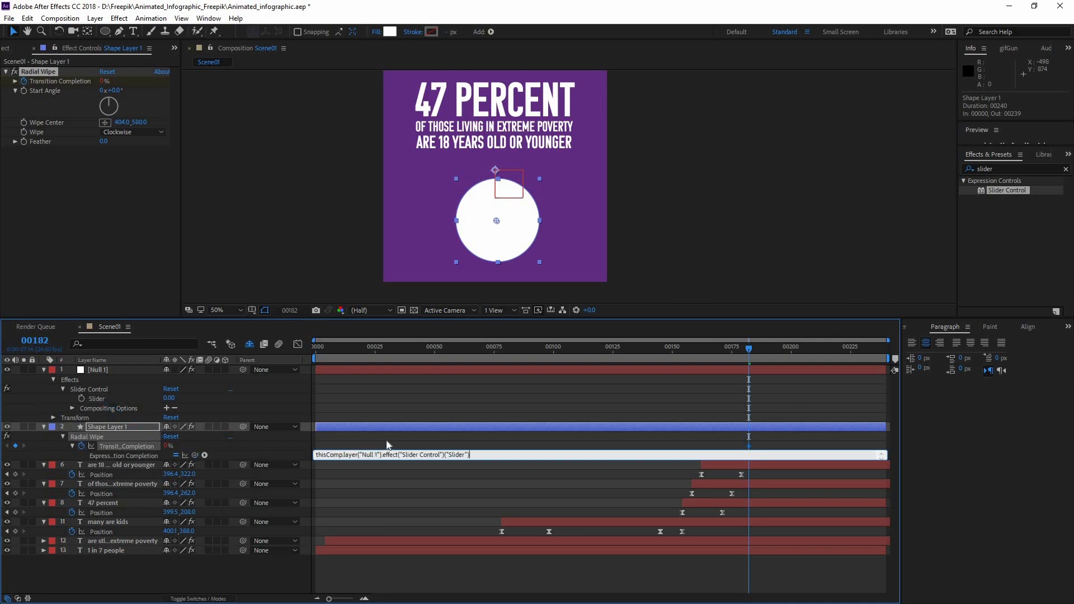
click(305, 420)
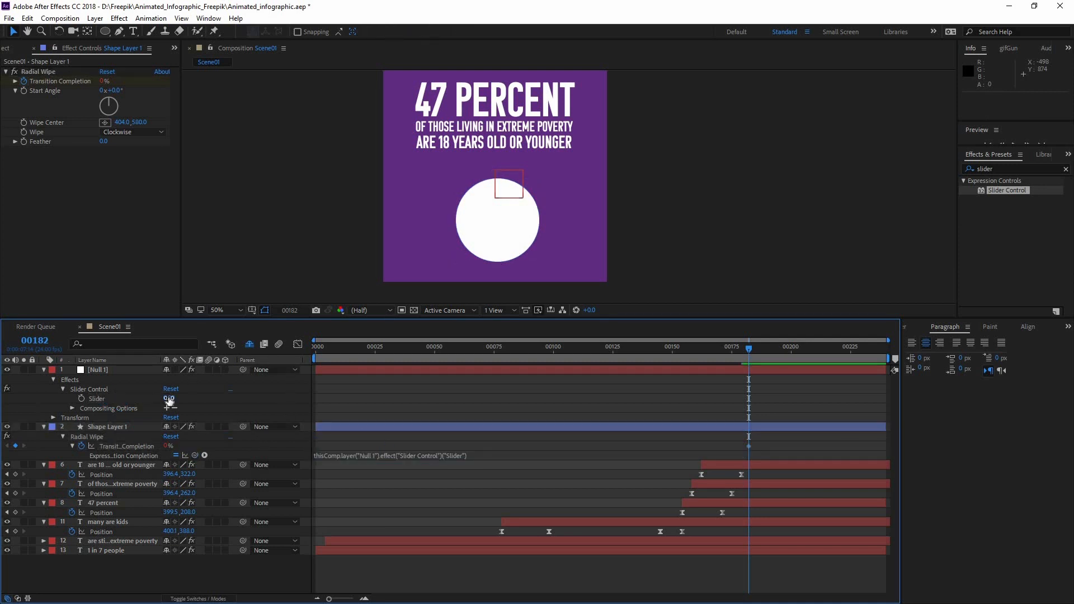
Test the null's Slider, undo the test change, and set the Slider to 47
drag(168, 398, 189, 395)
key(ctrl+z)
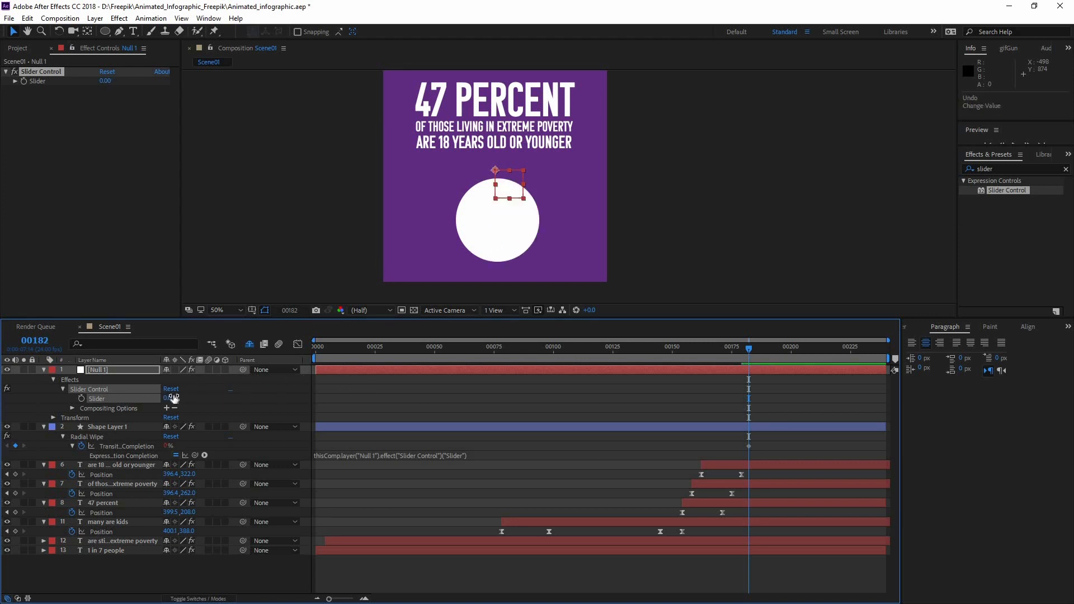
text(43)
key(Return)
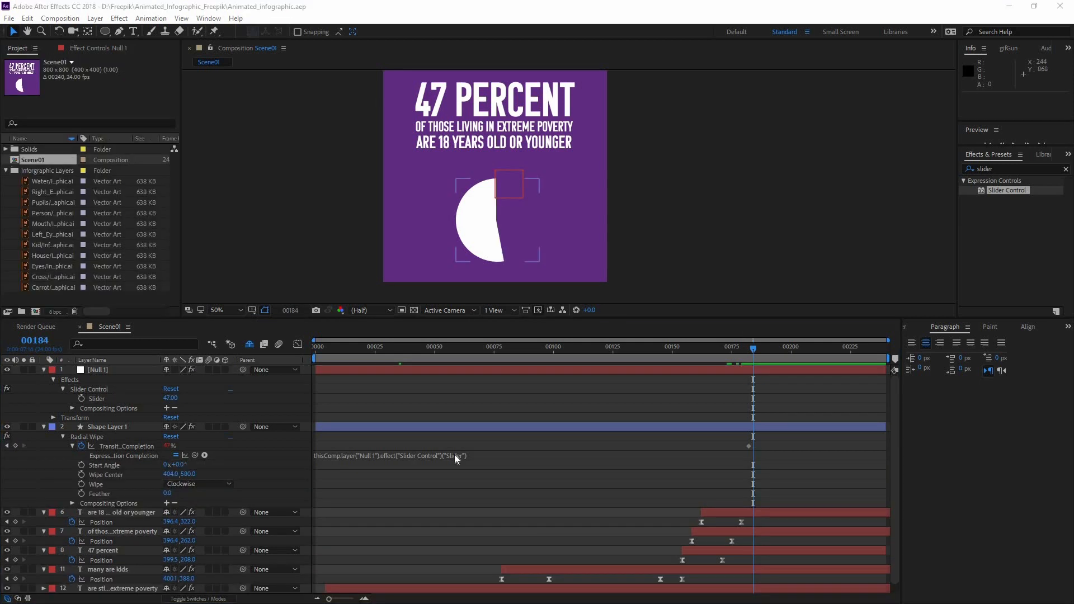
Prefix the Transition Completion expression with "100-" so the slider value is subtracted from 100, and show the circle's effect settings
click(454, 454)
click(318, 455)
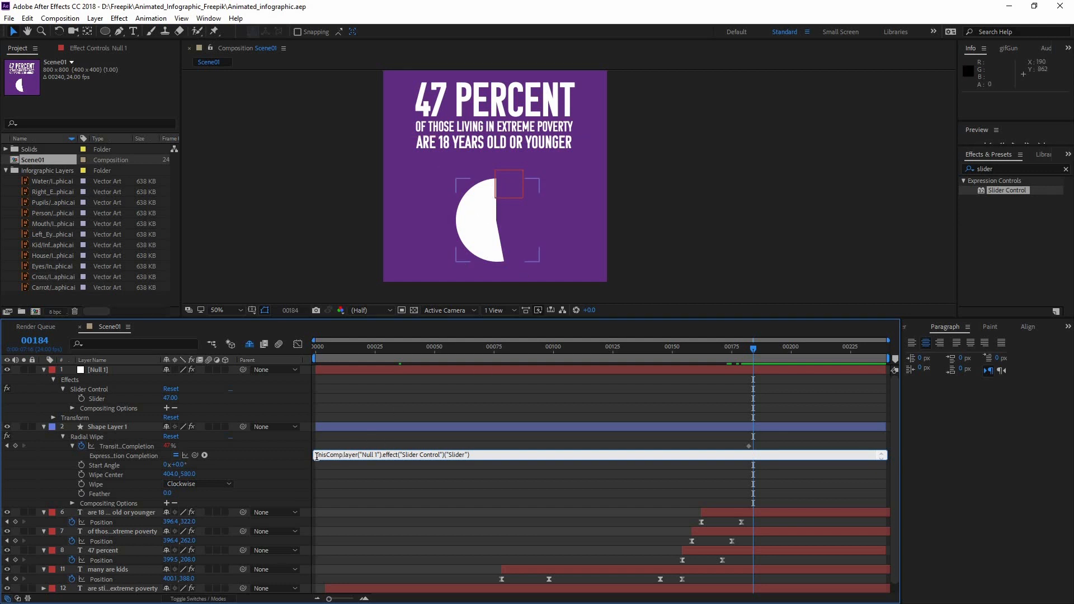
text(100-)
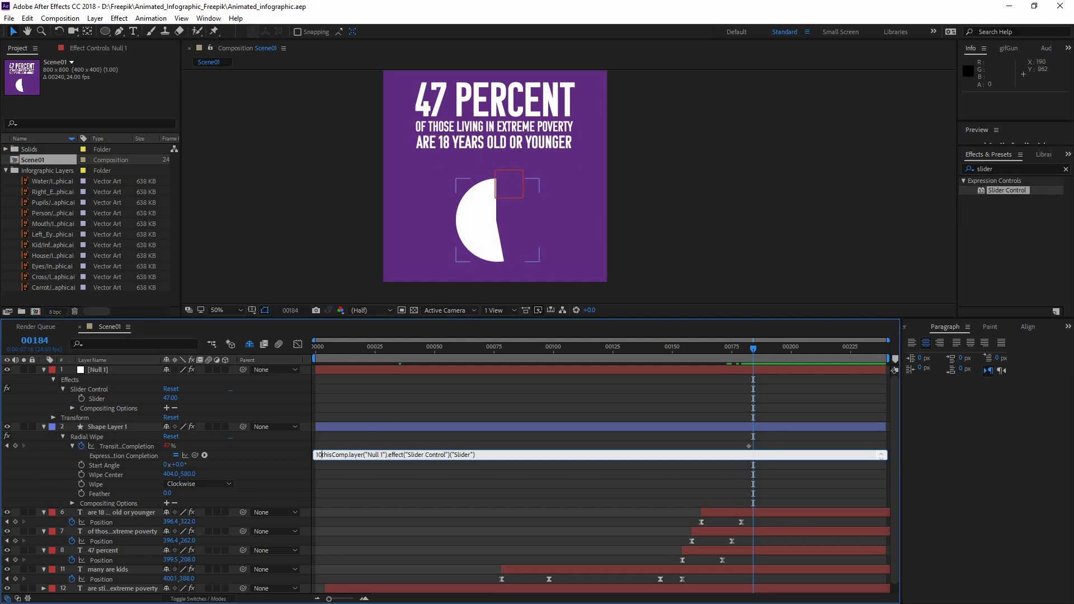
click(444, 426)
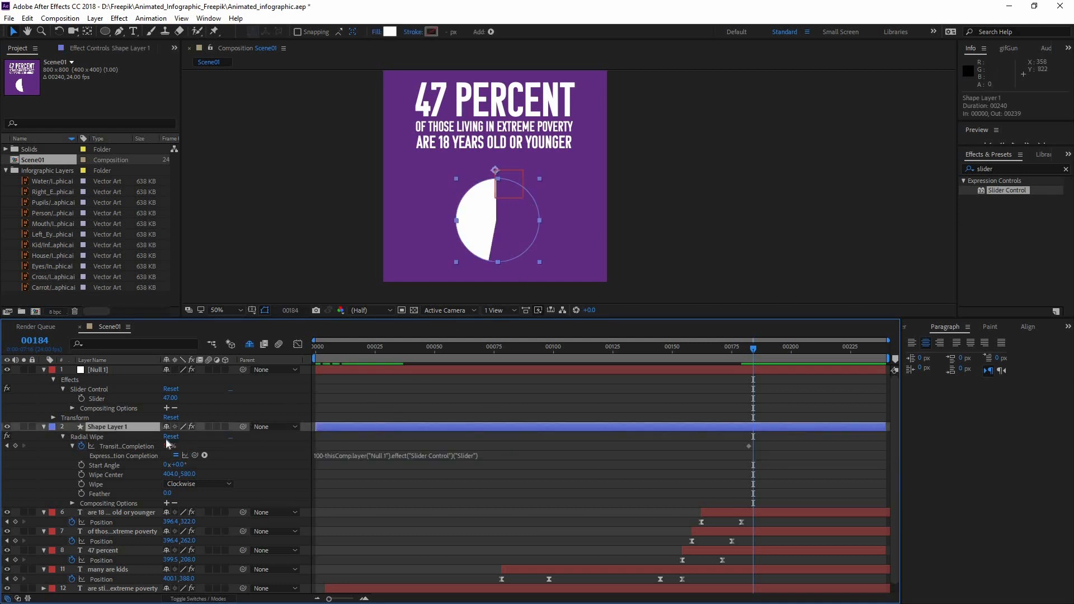
click(86, 50)
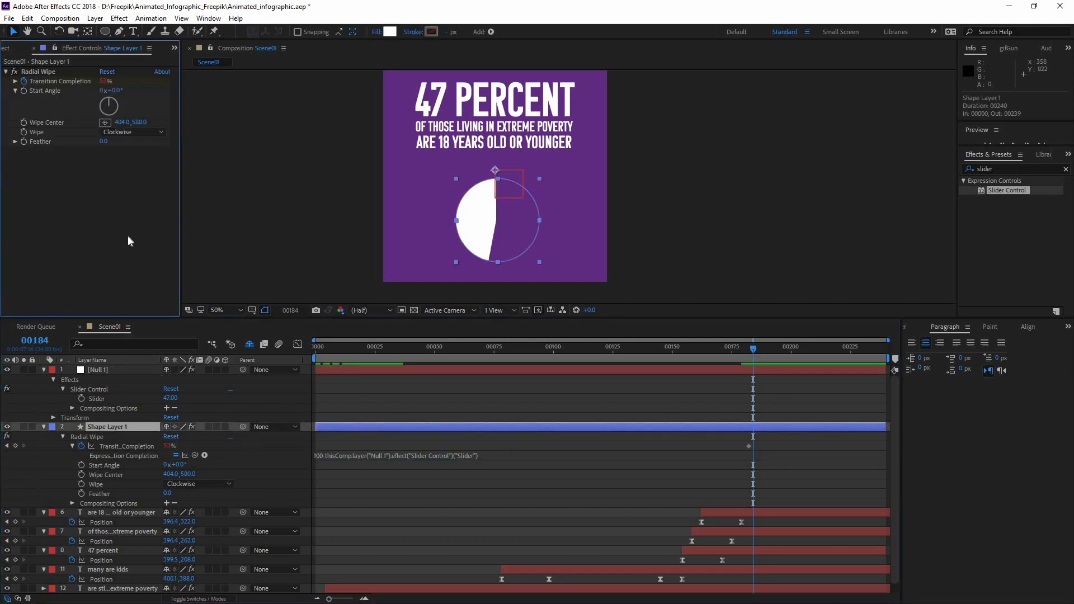
Try the null's Slider at 16 and undo the change
click(101, 370)
drag(98, 81, 106, 92)
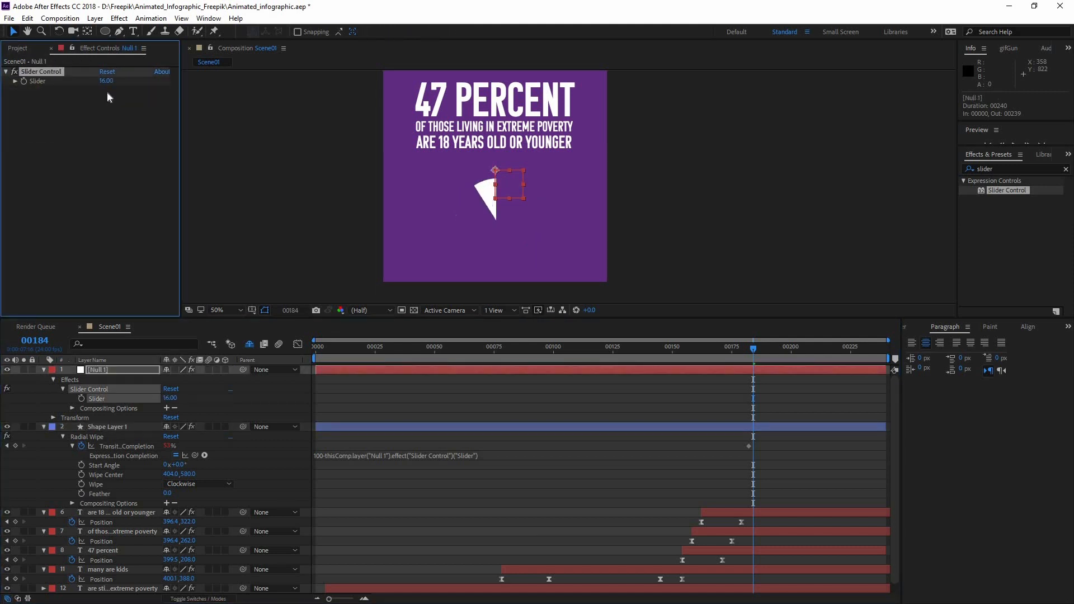
key(ctrl+z)
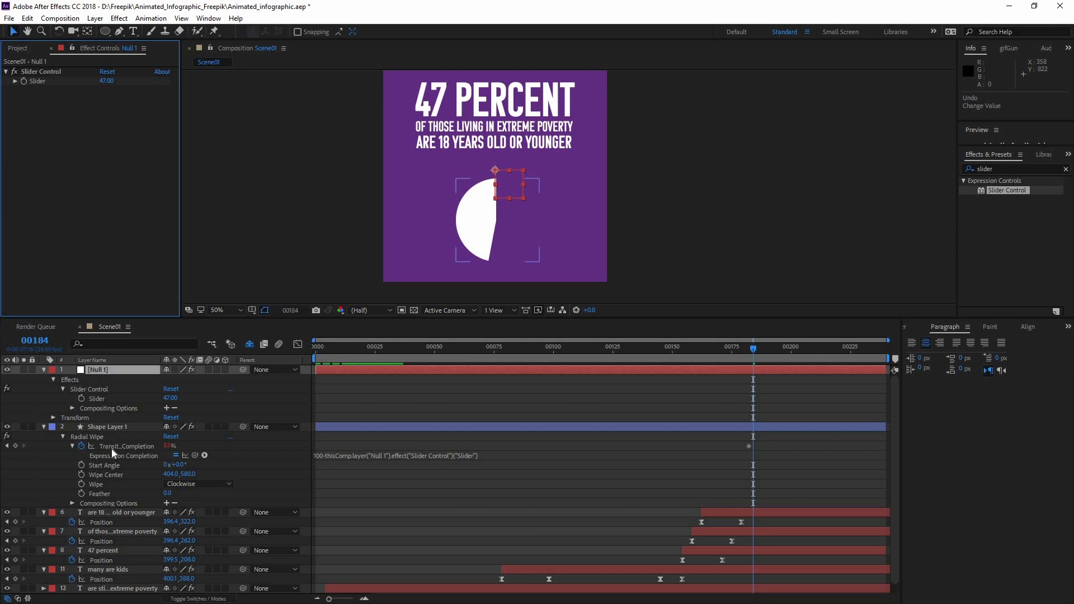
Set the Wipe direction of the circle's Radial Wipe to Counterclockwise
click(101, 429)
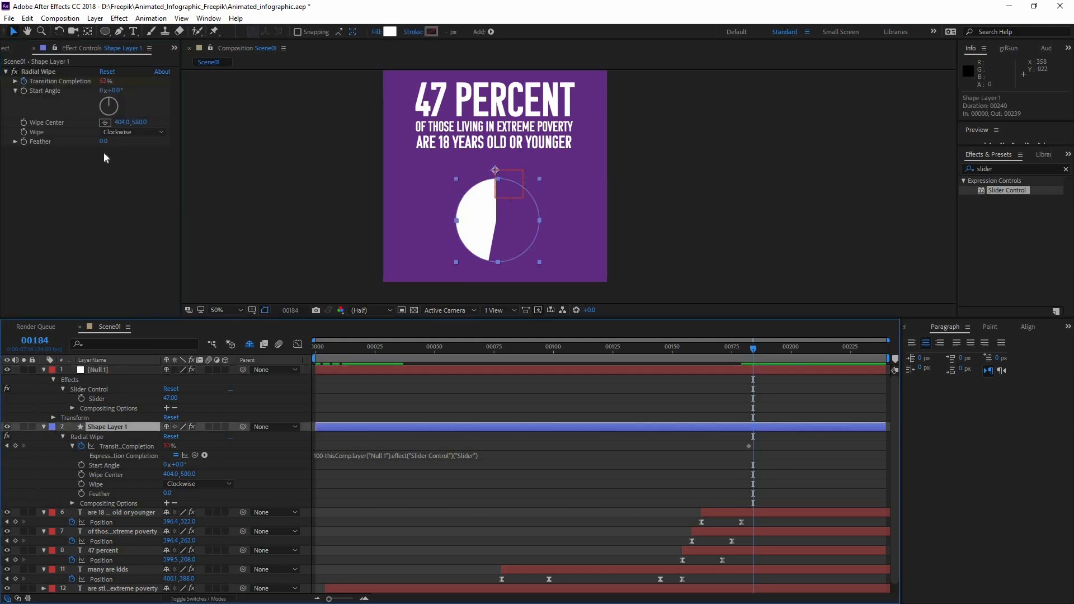
click(133, 132)
click(140, 155)
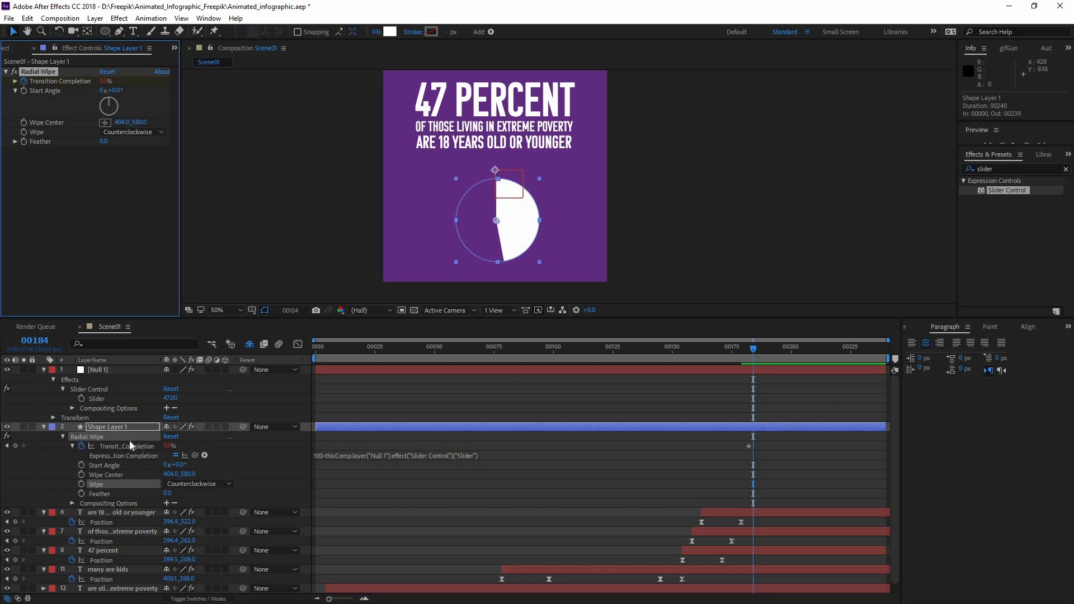
Rename the white circle's shape layer as Circle
click(120, 426)
click(120, 425)
key(Return)
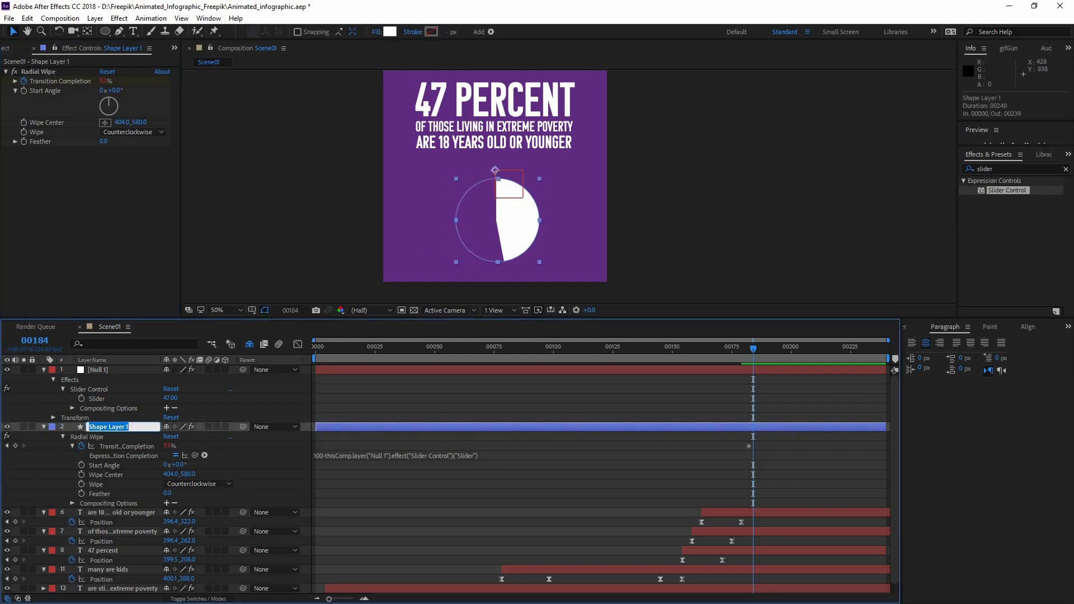
text(Circle)
key(Return)
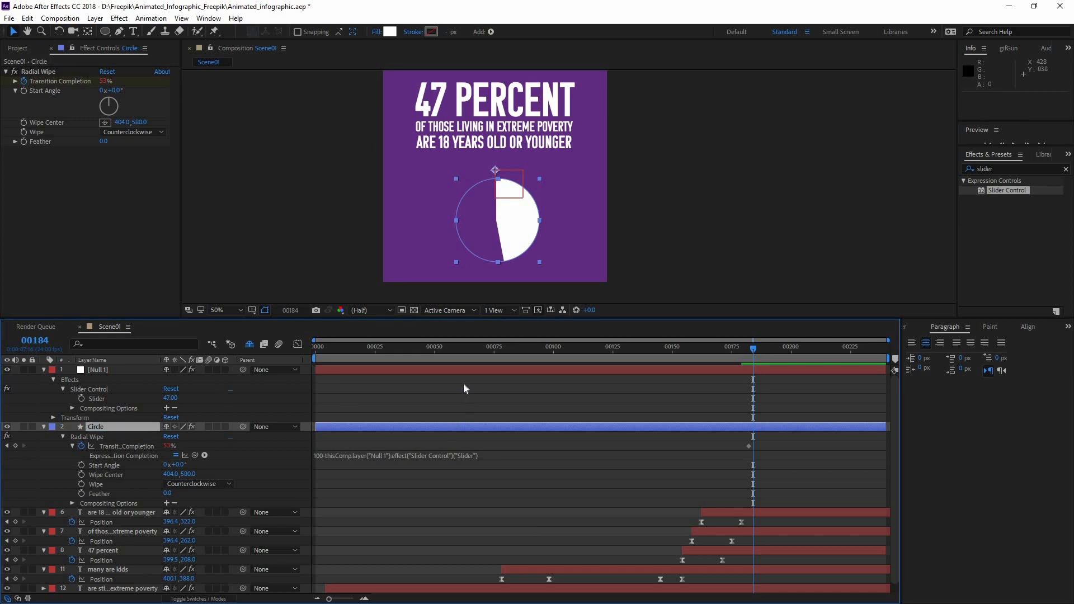
Go to frame 182 and remove the Transition Completion keyframe from the Circle layer's Radial Wipe
drag(361, 347, 605, 360)
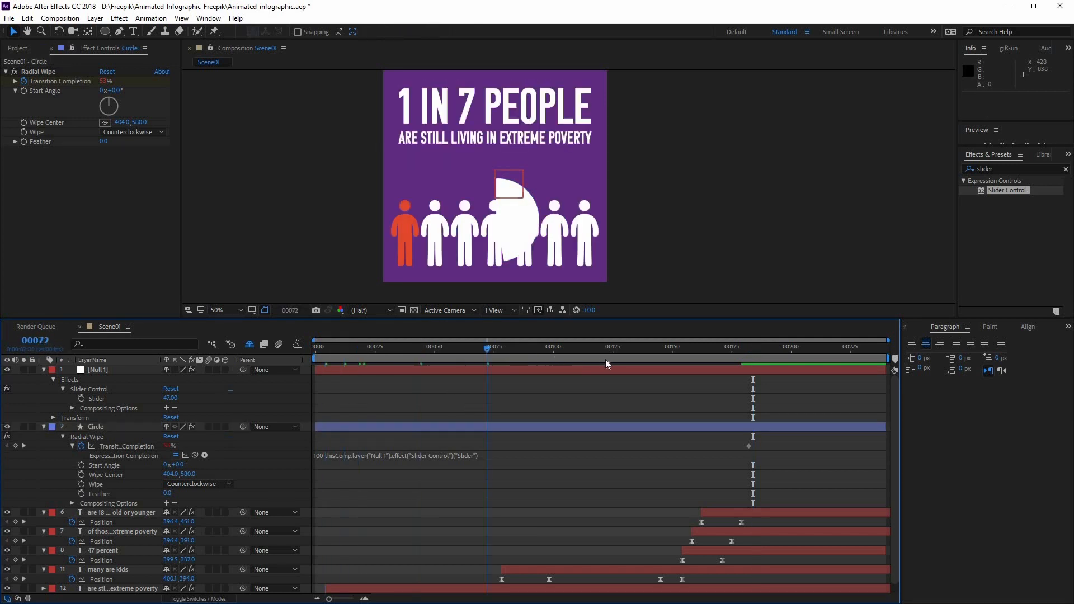
drag(745, 363, 748, 361)
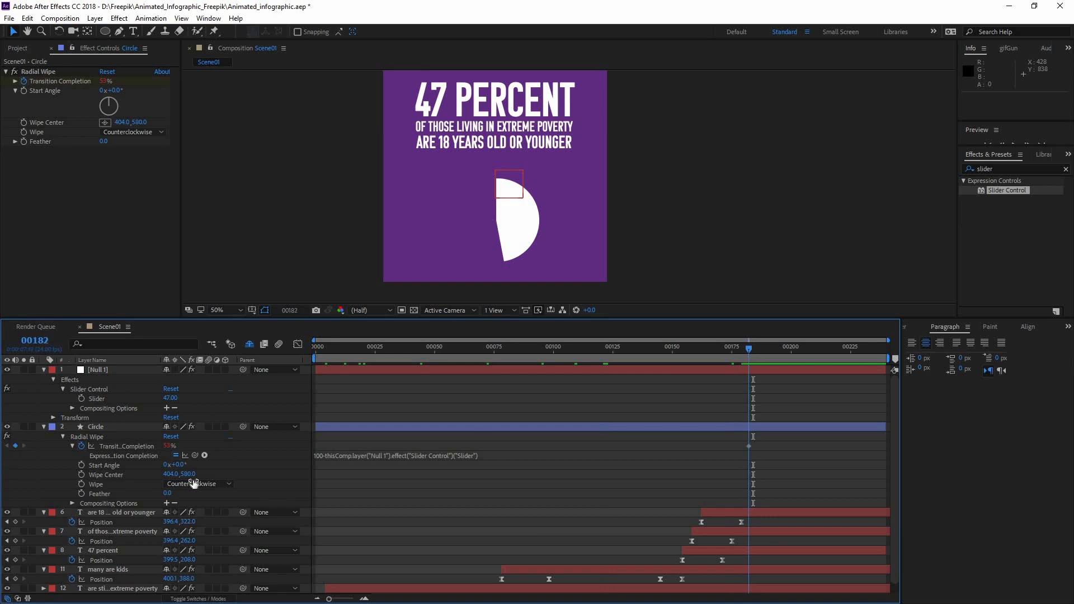
click(16, 447)
Duplicate the Circle layer and set the copy's fill color to E3482C
click(110, 426)
key(ctrl+d)
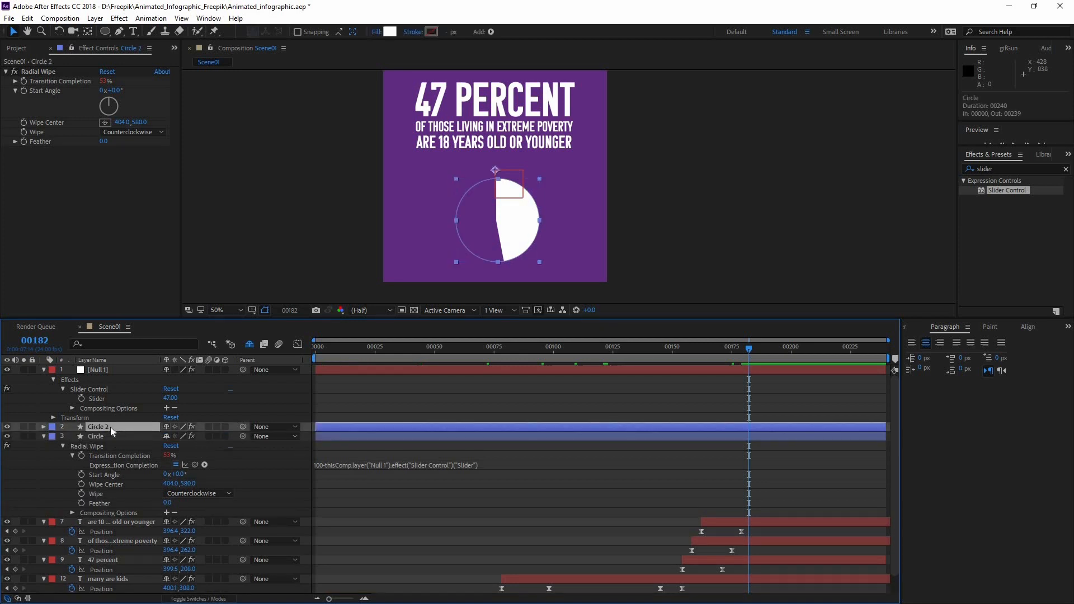
click(390, 32)
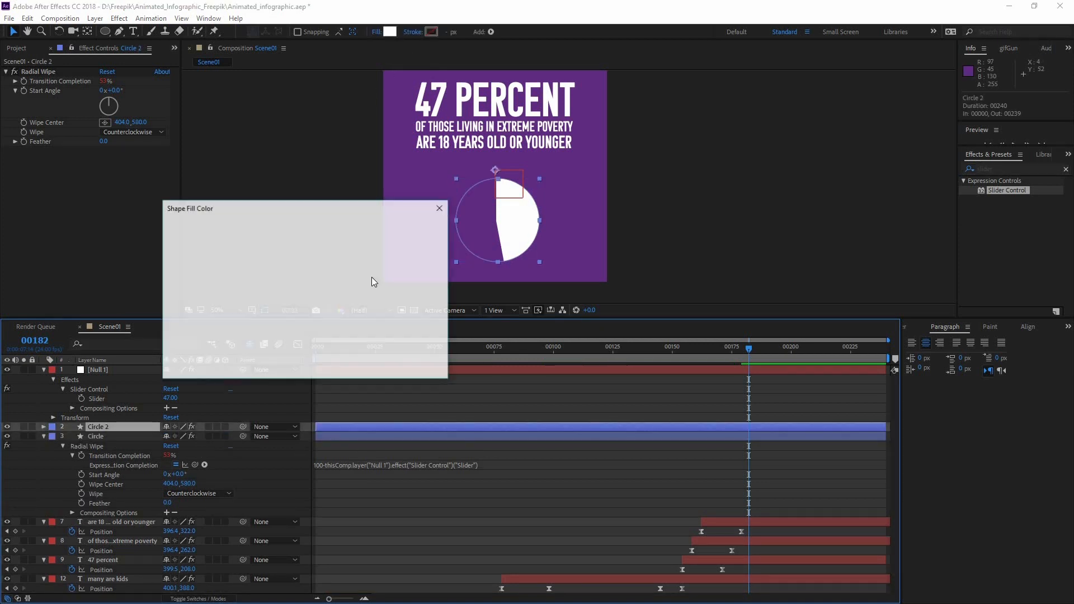
text(E3482C)
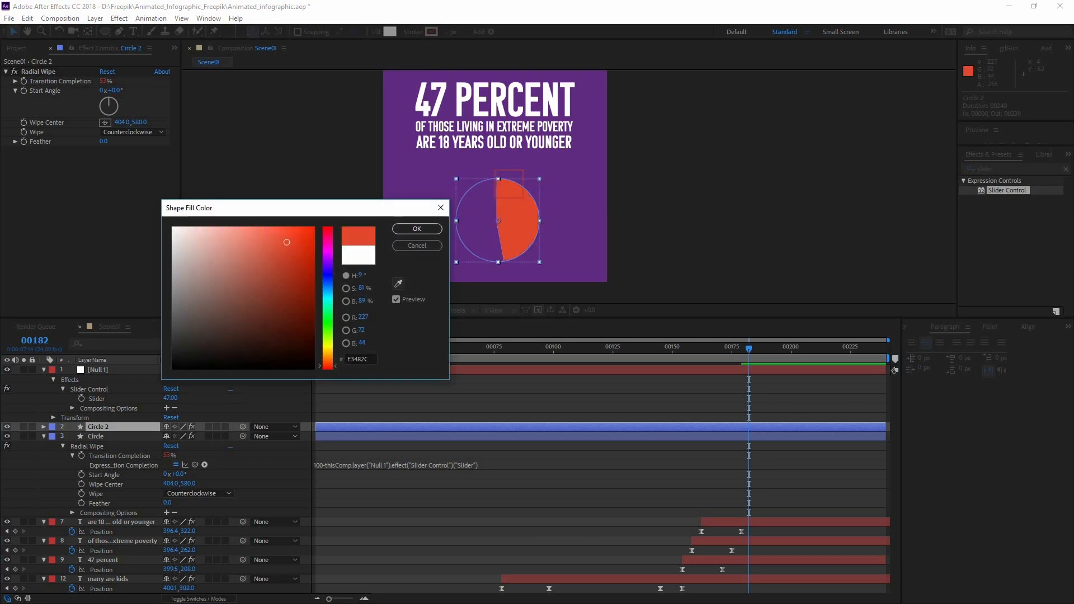
click(413, 228)
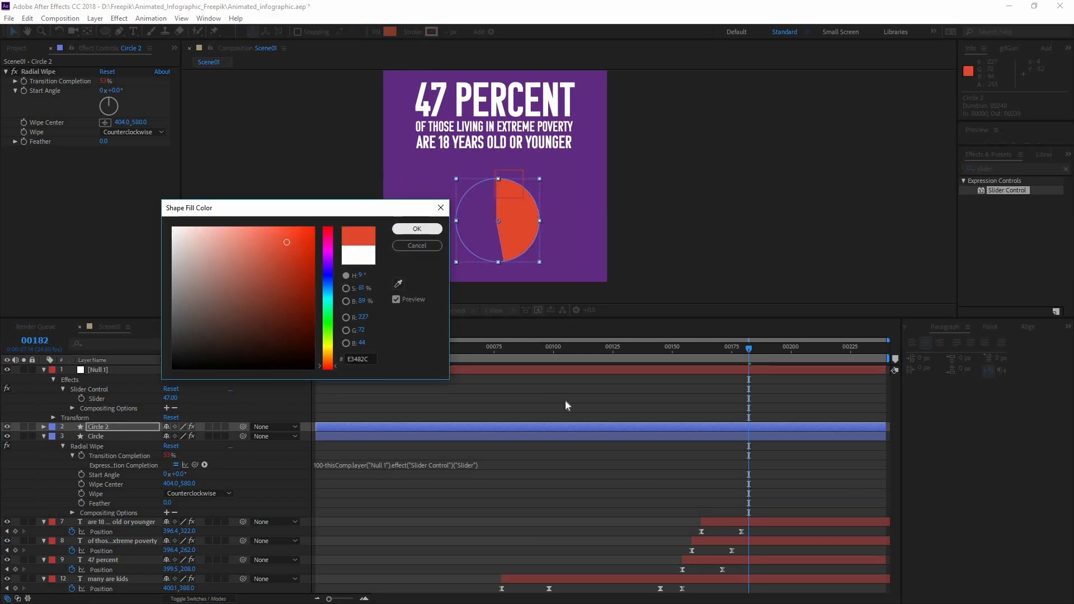
click(424, 229)
click(235, 398)
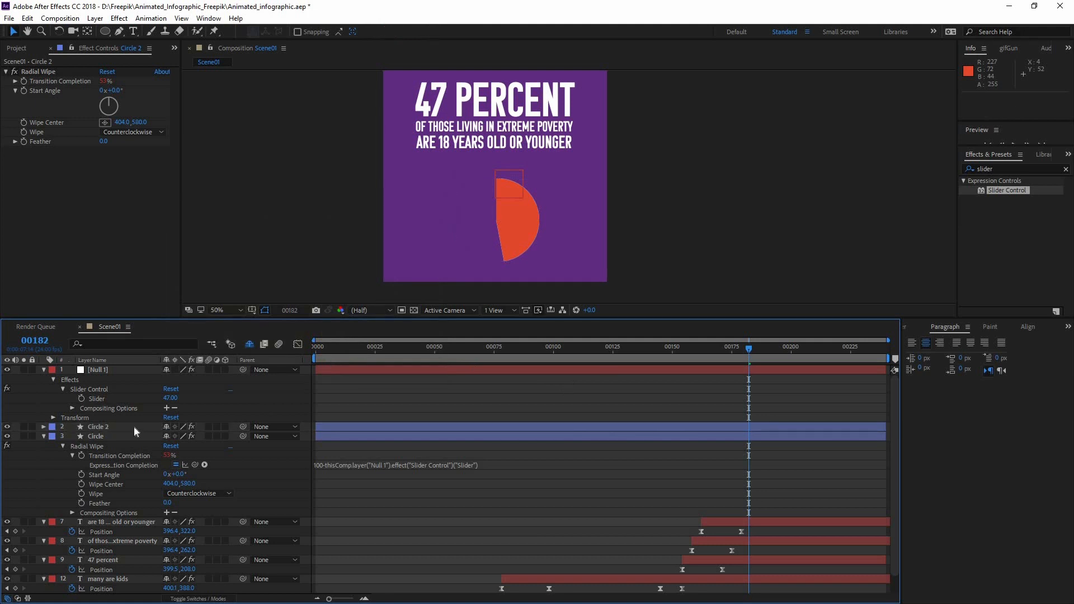
Reveal all modified properties of the Circle 2 layer, including its Radial Wipe expression
click(143, 427)
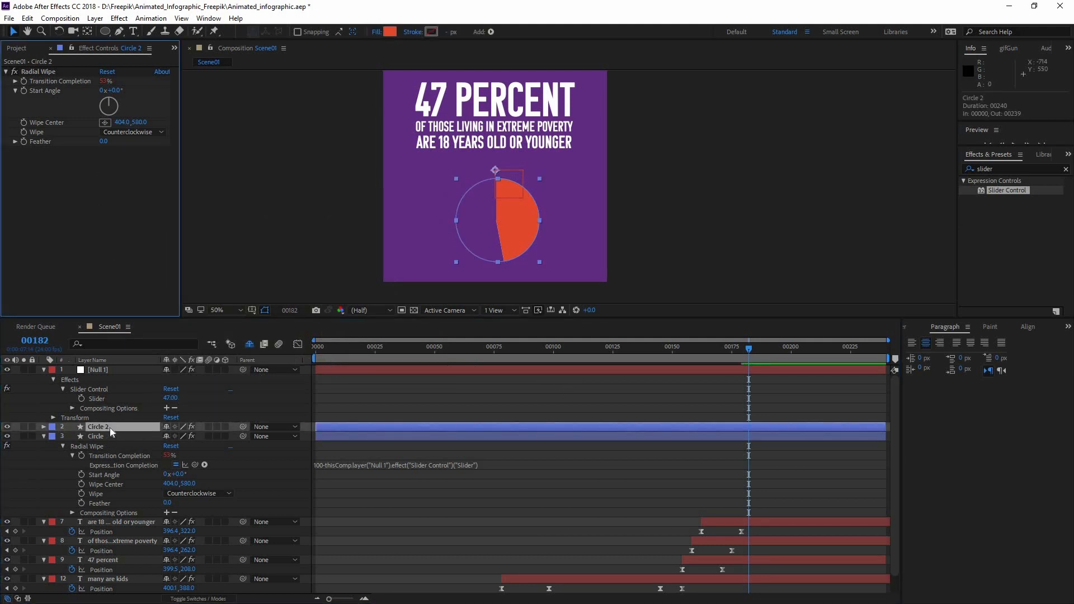
key(u)
key(u)
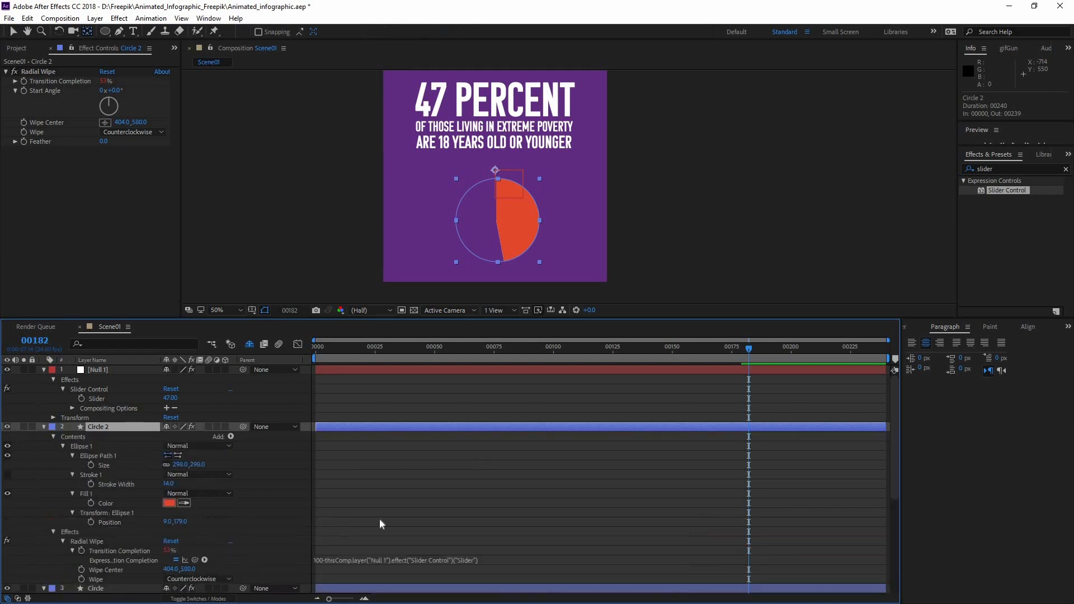
scroll(444, 478, down, 2)
scroll(443, 479, down, 1)
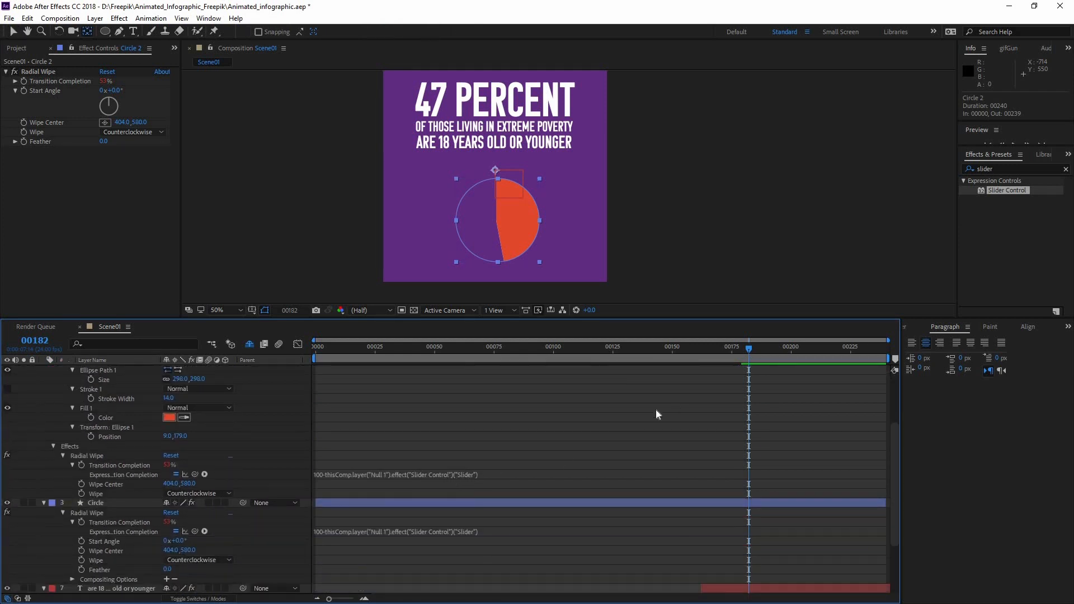
scroll(126, 417, up, 3)
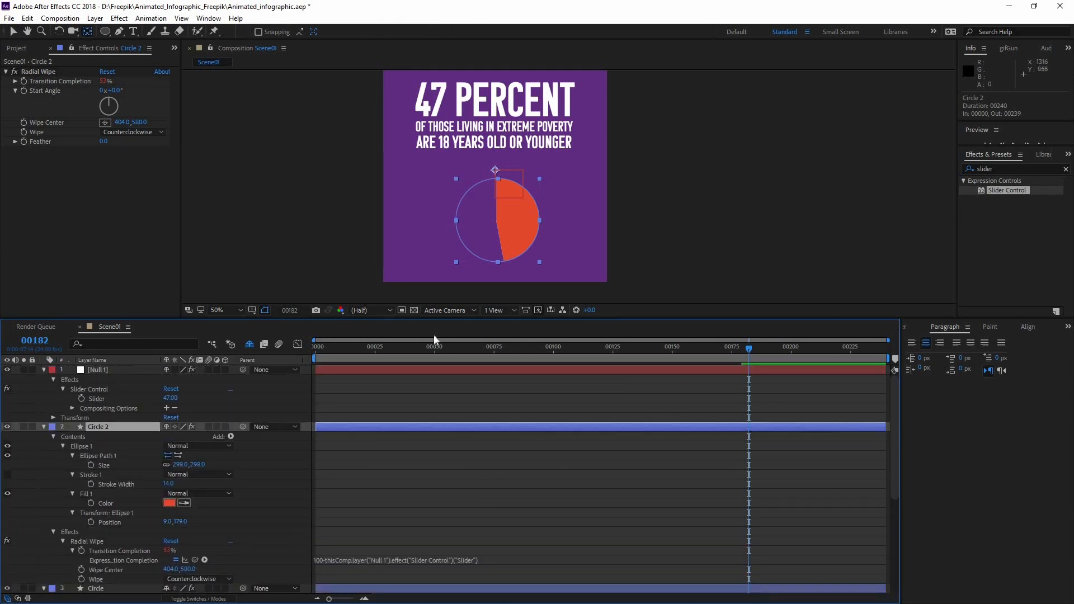
Add a second Slider Control effect to the null layer and set its Slider to 53
click(116, 368)
drag(1003, 191, 102, 369)
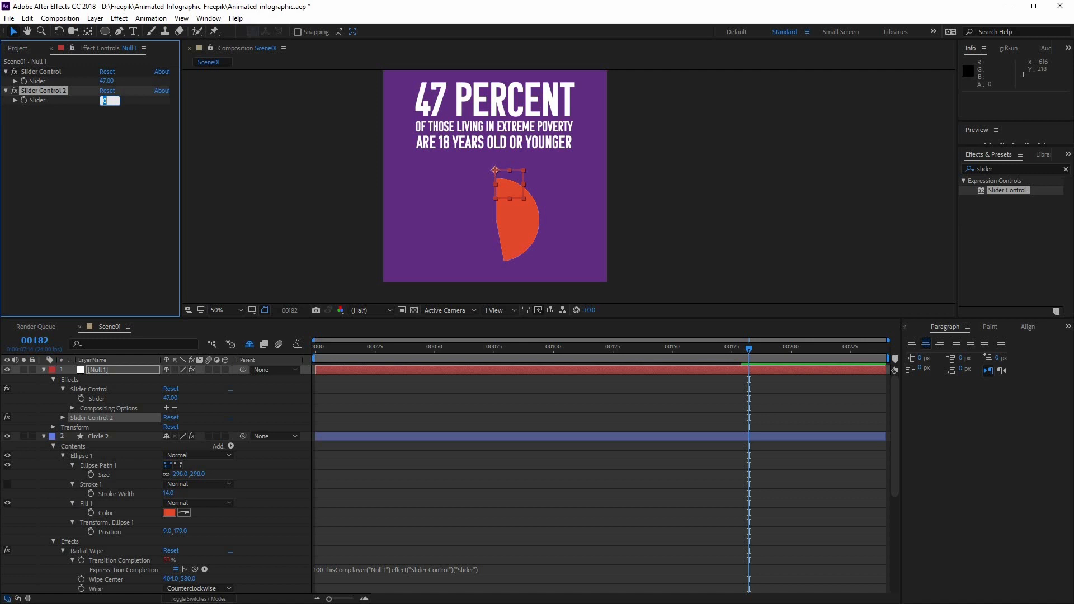
text(3)
key(BackSpace)
text(53)
key(Return)
Edit Circle 2's Transition Completion expression so that it references "Slider Control 2" on the null
click(444, 566)
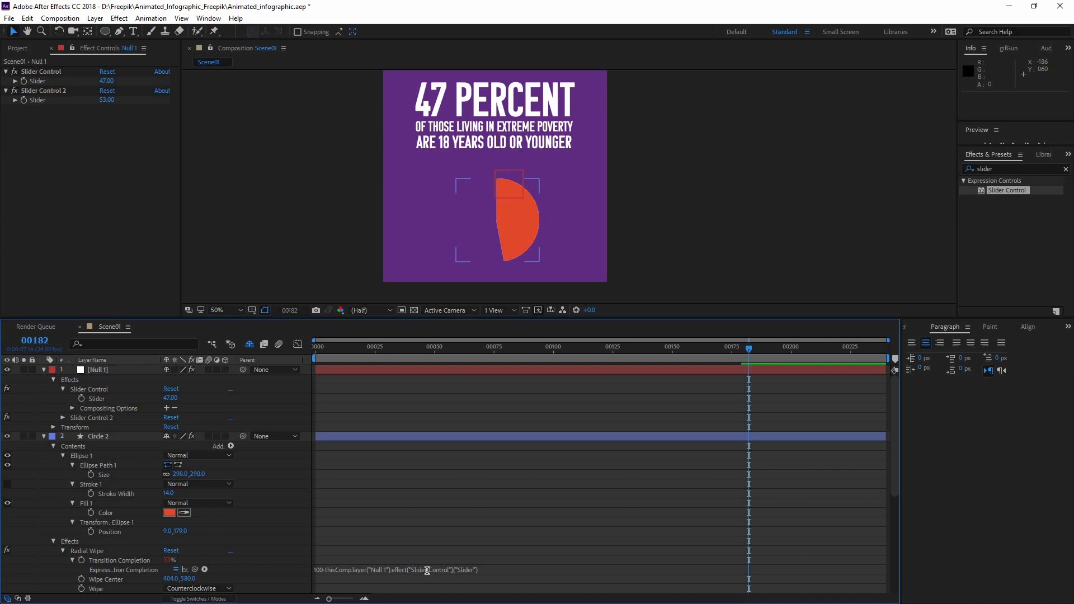
click(451, 570)
click(451, 568)
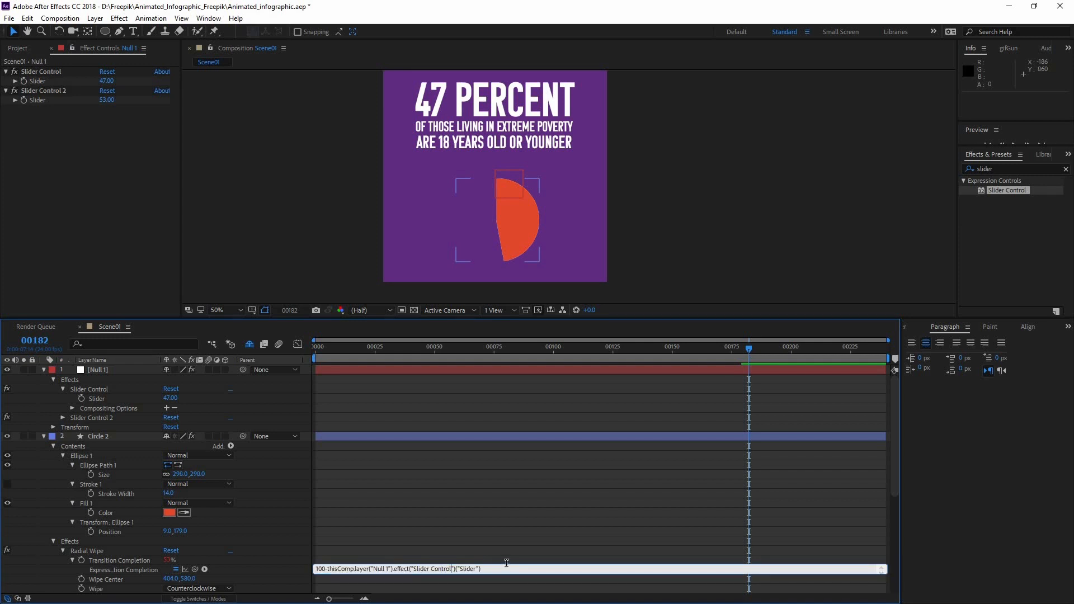
text(2)
click(518, 499)
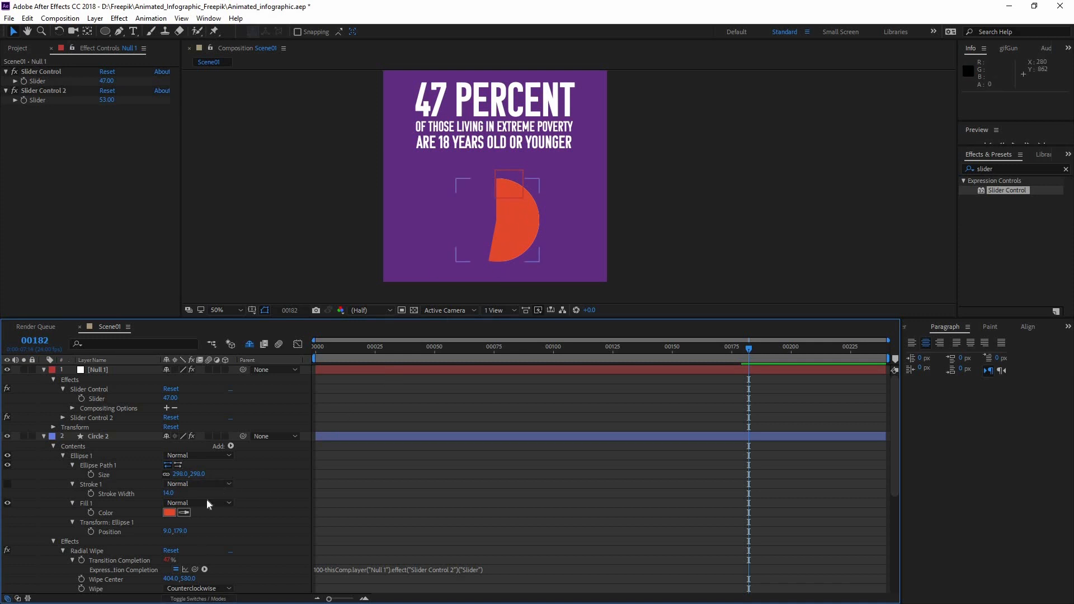
Expand all Radial Wipe properties of Circle 2 and enable an expression on its Start Angle
scroll(197, 508, down, 2)
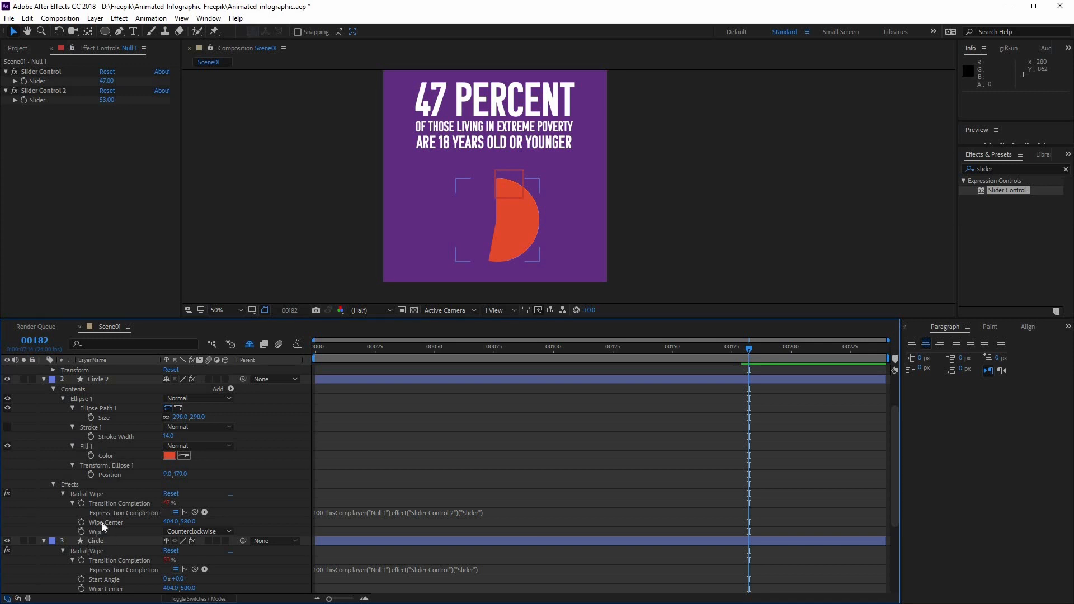
click(62, 494)
click(63, 494)
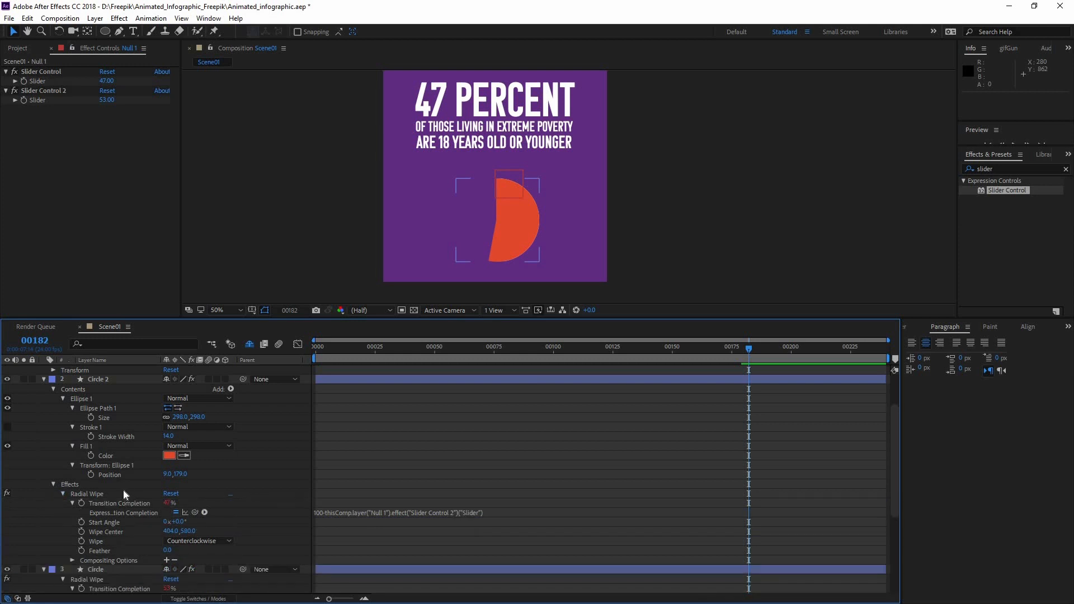
scroll(155, 451, down, 1)
scroll(155, 451, down, 2)
click(117, 437)
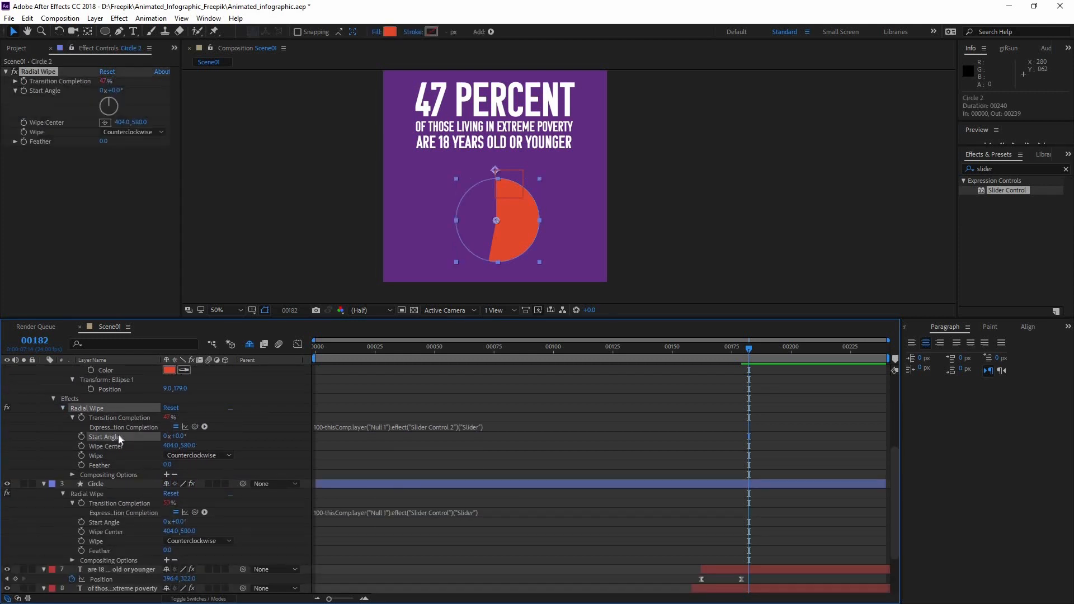
alt+click(82, 437)
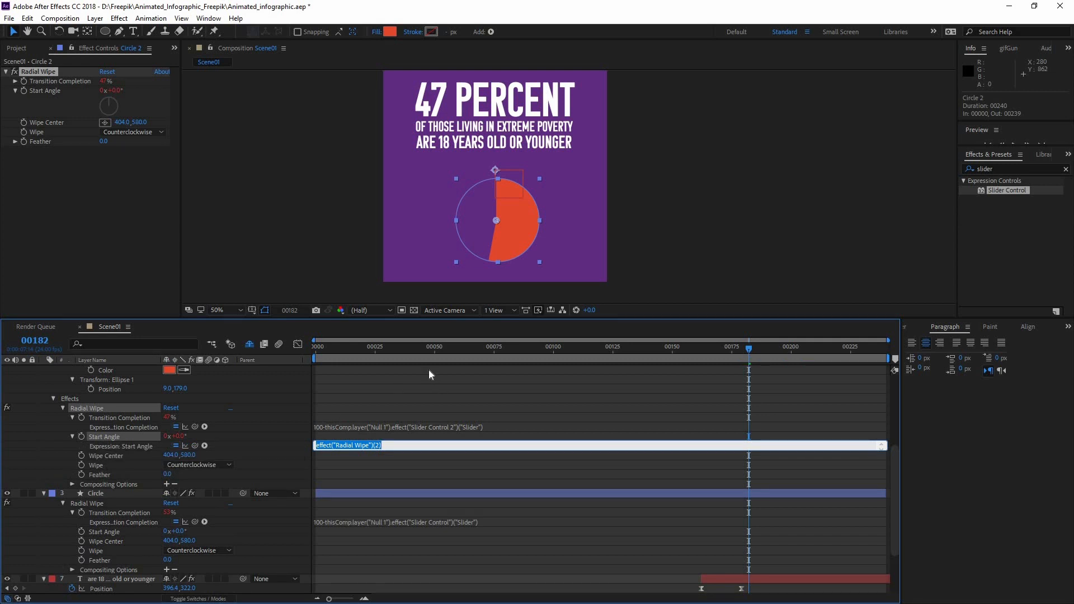
Define x in the Start Angle expression as the Circle layer's Radial Wipe Transition Completion
text(x)
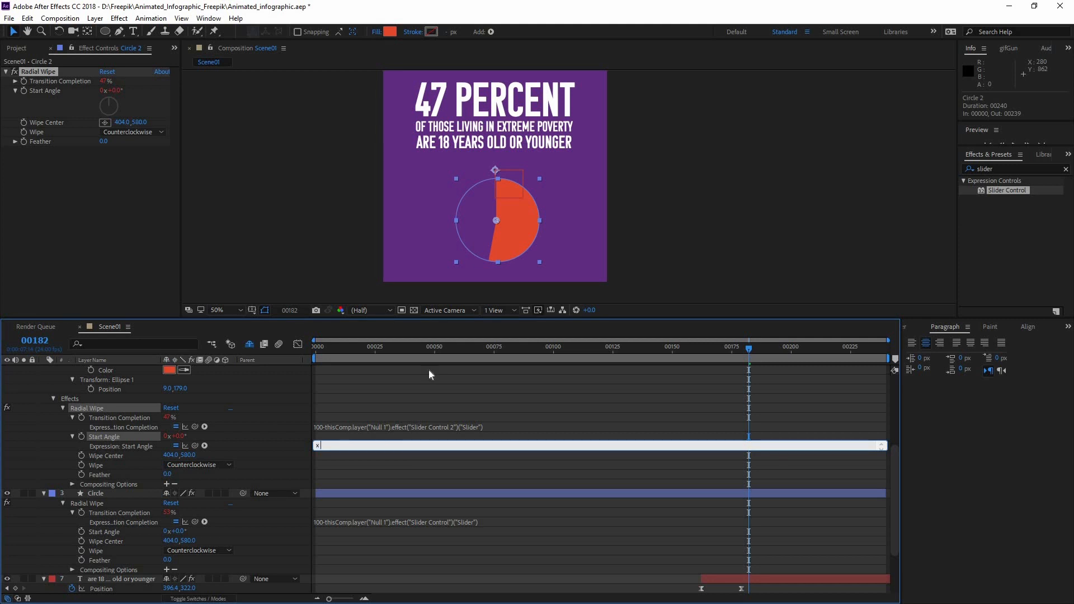
text( =)
drag(194, 446, 119, 515)
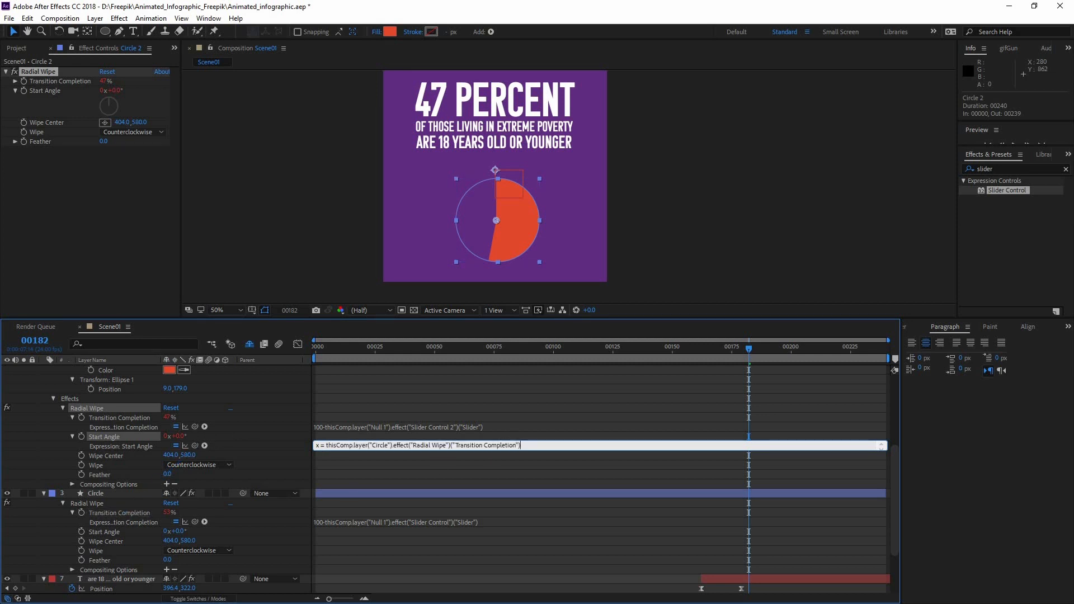
key(Return)
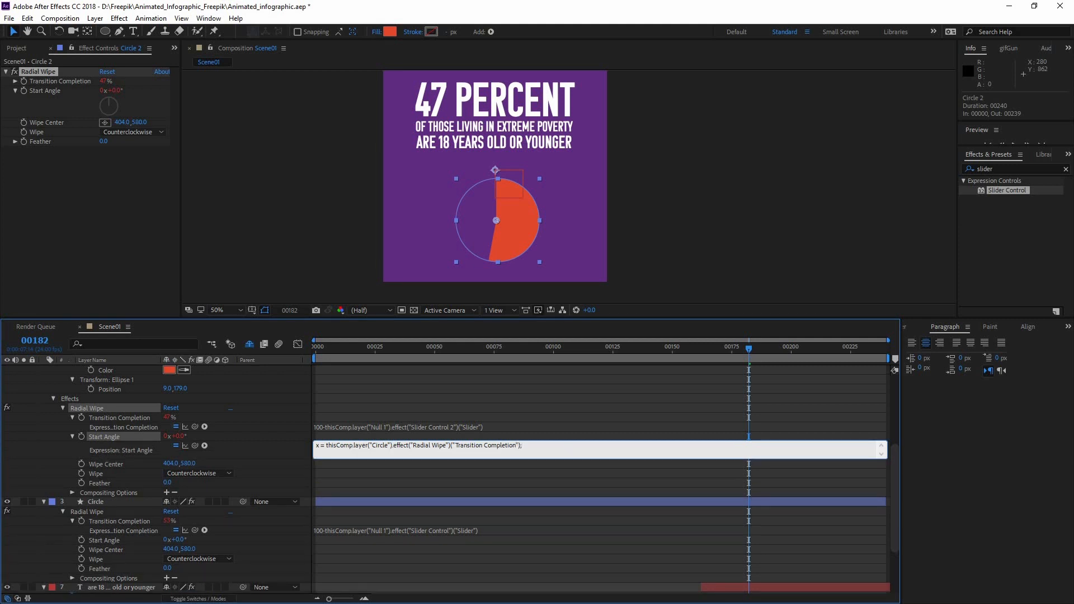
Remove the spaces around the first equals sign and define y as the Circle layer's Radial Wipe Start Angle on the second line
key(BackSpace)
text(=)
key(BackSpace)
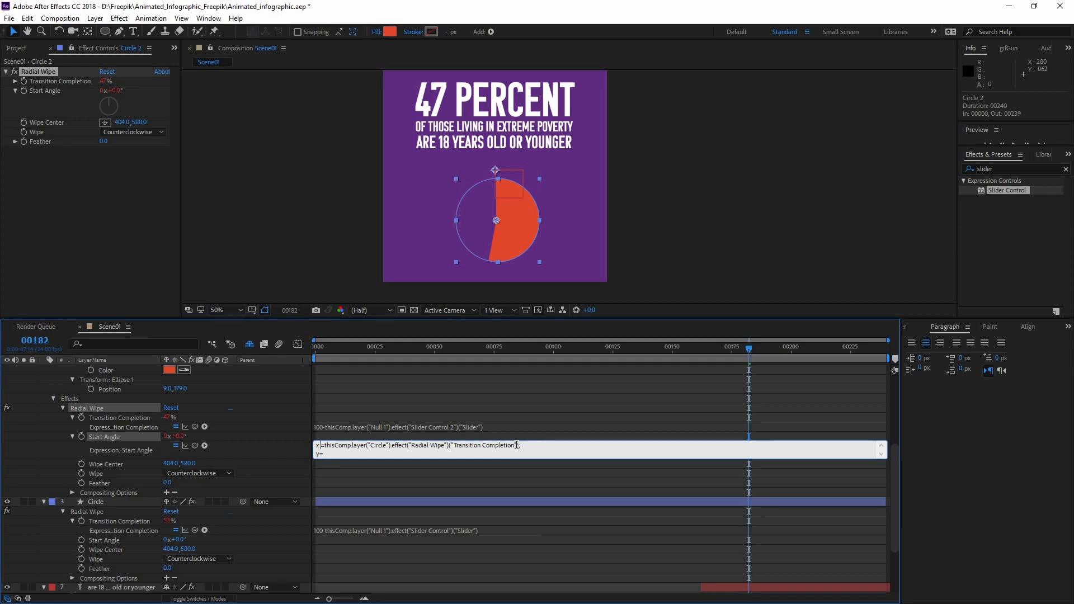
key(BackSpace)
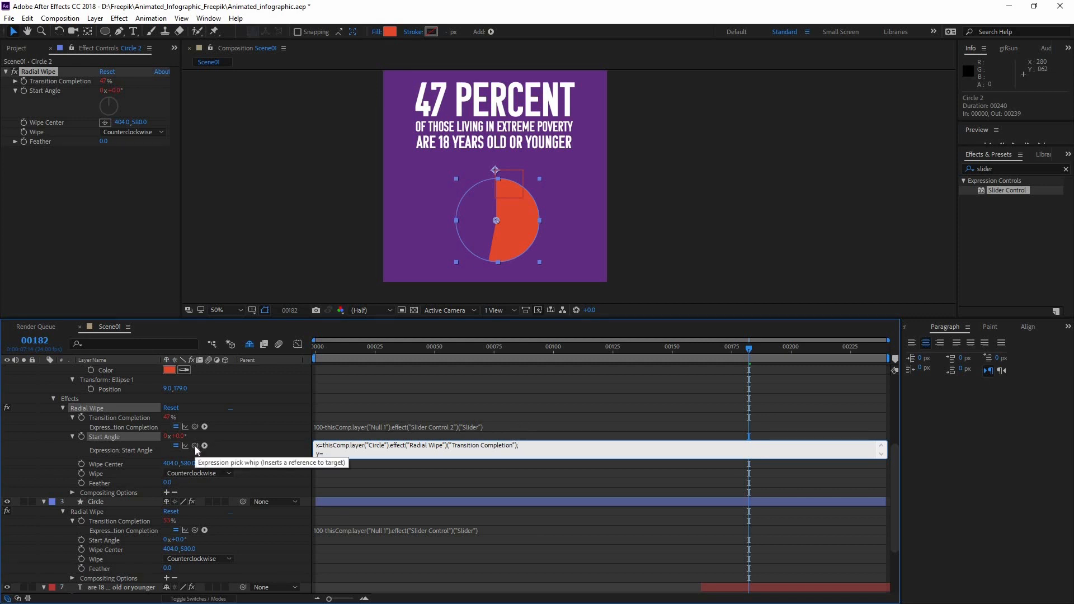
drag(194, 445, 109, 539)
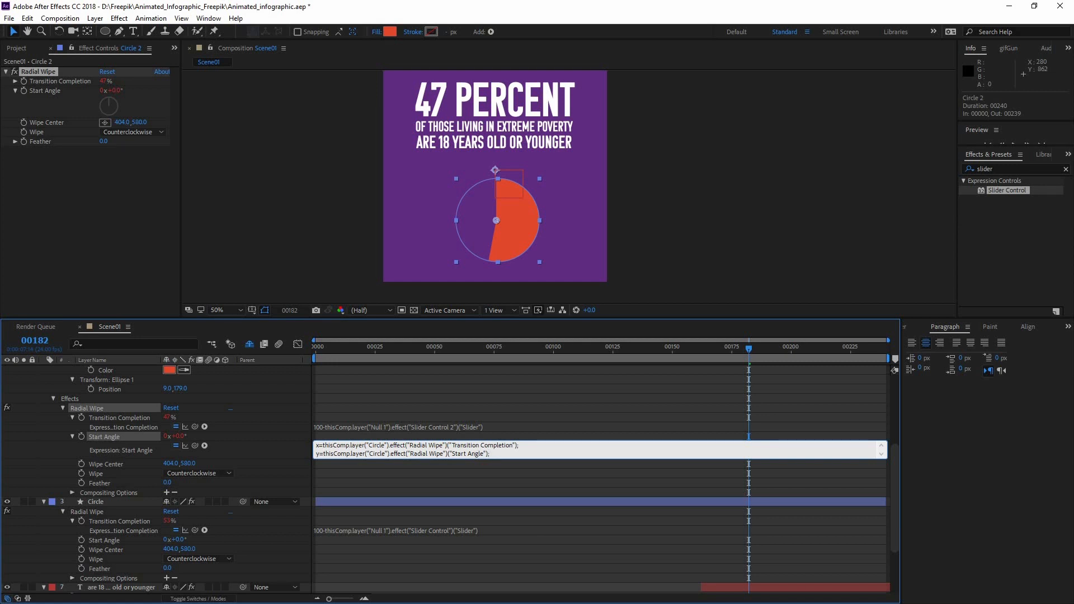
key(Return)
key(Return)
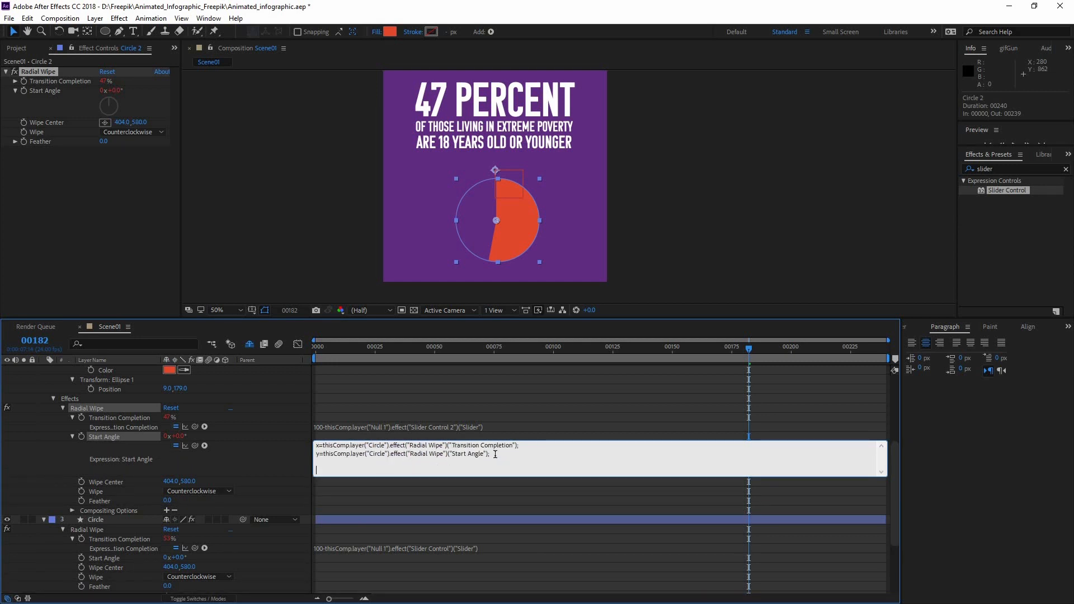
Finish Circle 2's Start Angle expression with the line 360*(x/-100)+y and apply it
text(360)
text(*)
text((x)
text(/-100)
text(+y)
key(Up)
click(493, 427)
click(442, 452)
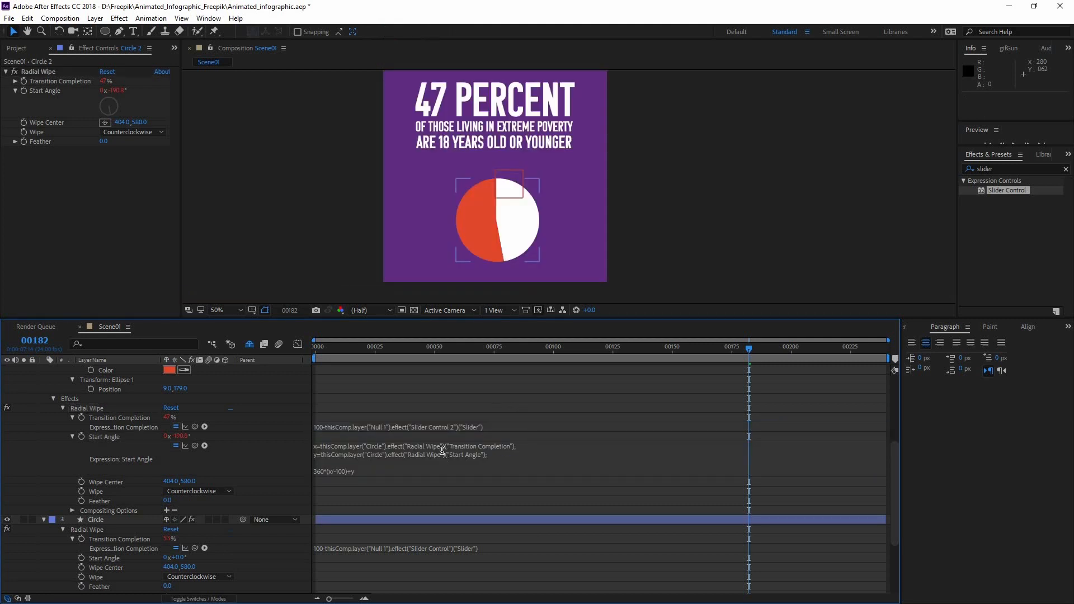
Scrub the timeline to frame 123 to check the two-color pie chart, and inspect the Circle 2 layer
click(475, 374)
drag(469, 344, 608, 357)
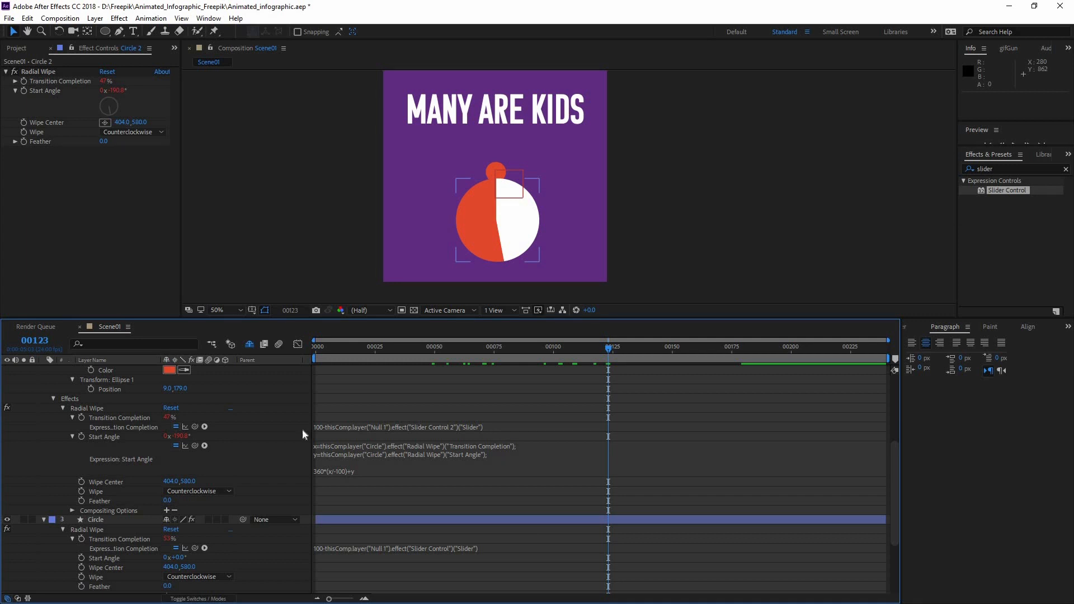
scroll(593, 403, up, 5)
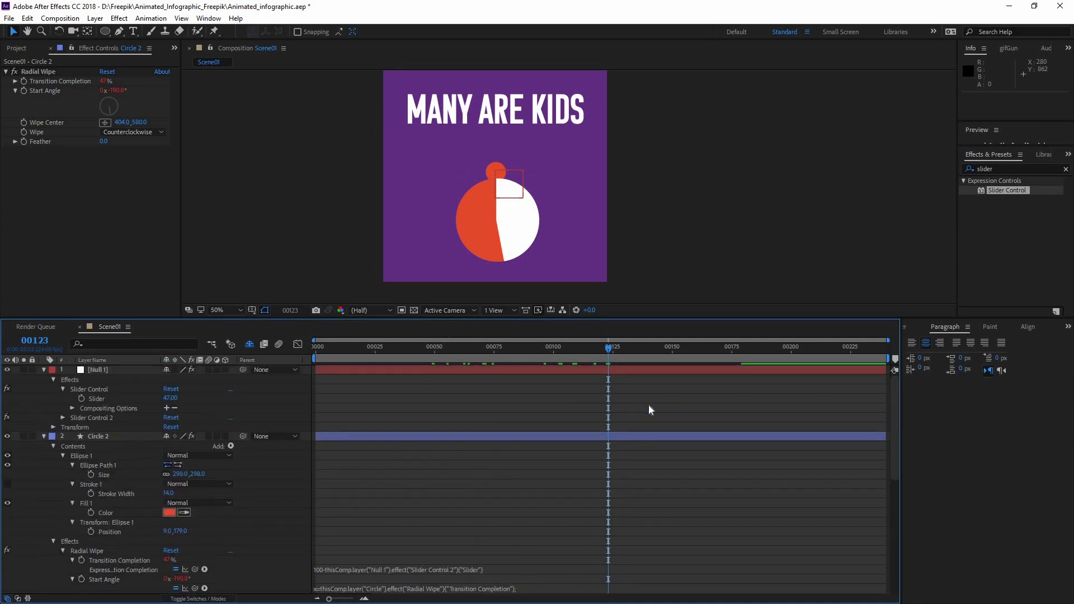
click(112, 427)
click(111, 437)
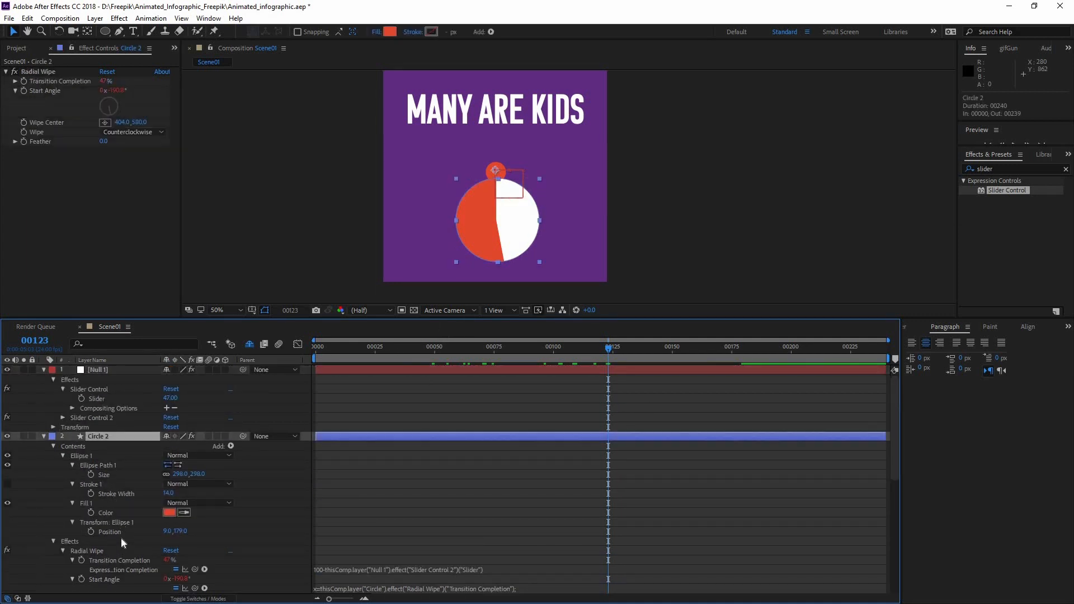
Select both circle layers, collapse their properties, and move the playhead to about frame 164
scroll(132, 518, down, 5)
click(116, 518)
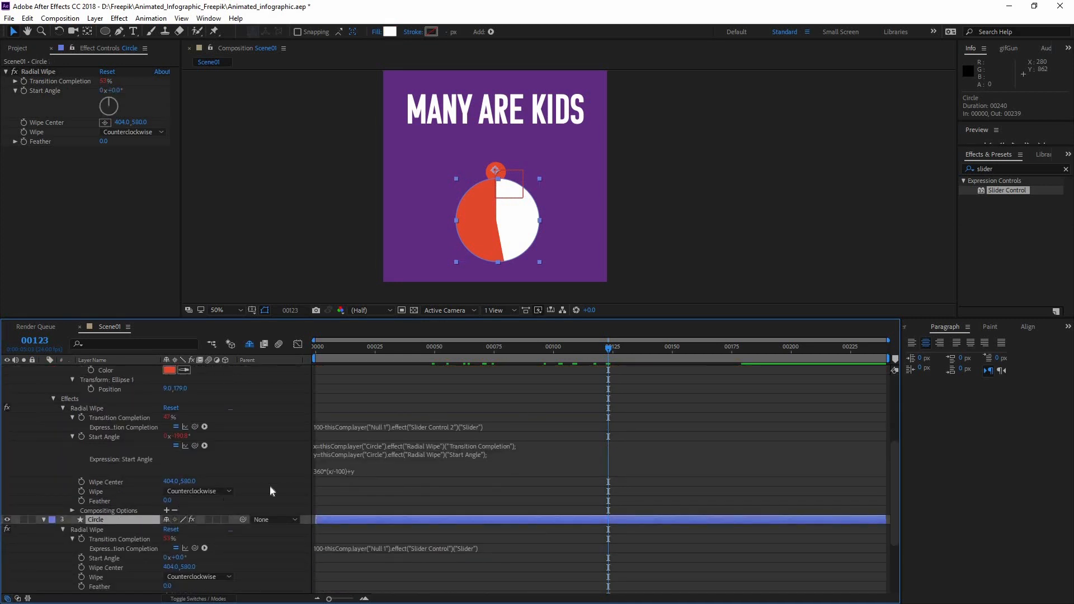
scroll(128, 429, up, 3)
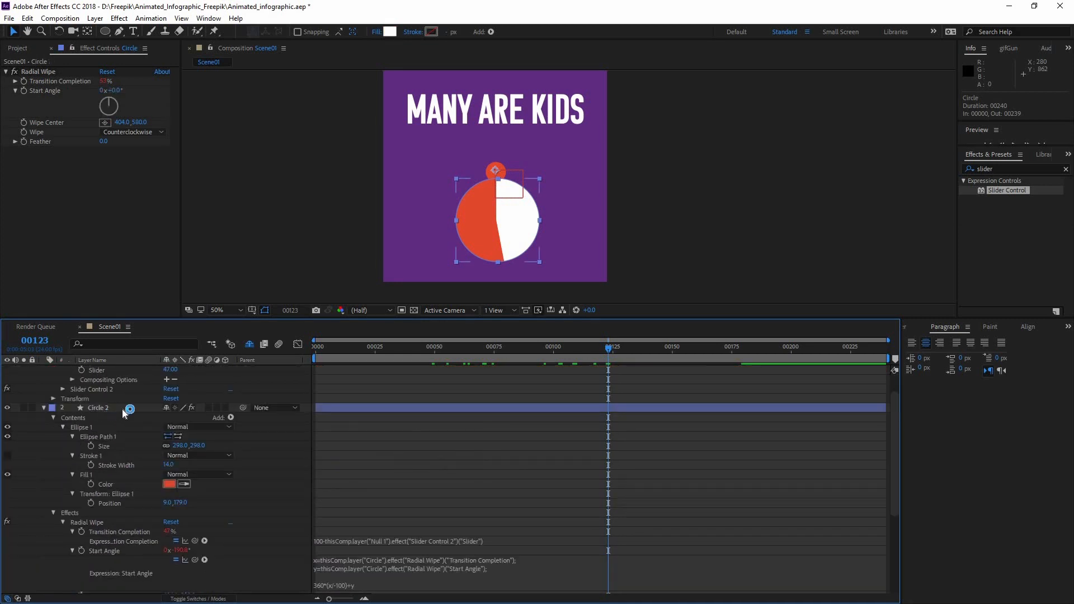
click(126, 408)
key(u)
mouse_move(702, 351)
mouse_down()
mouse_move(742, 354)
mouse_move(700, 361)
mouse_up()
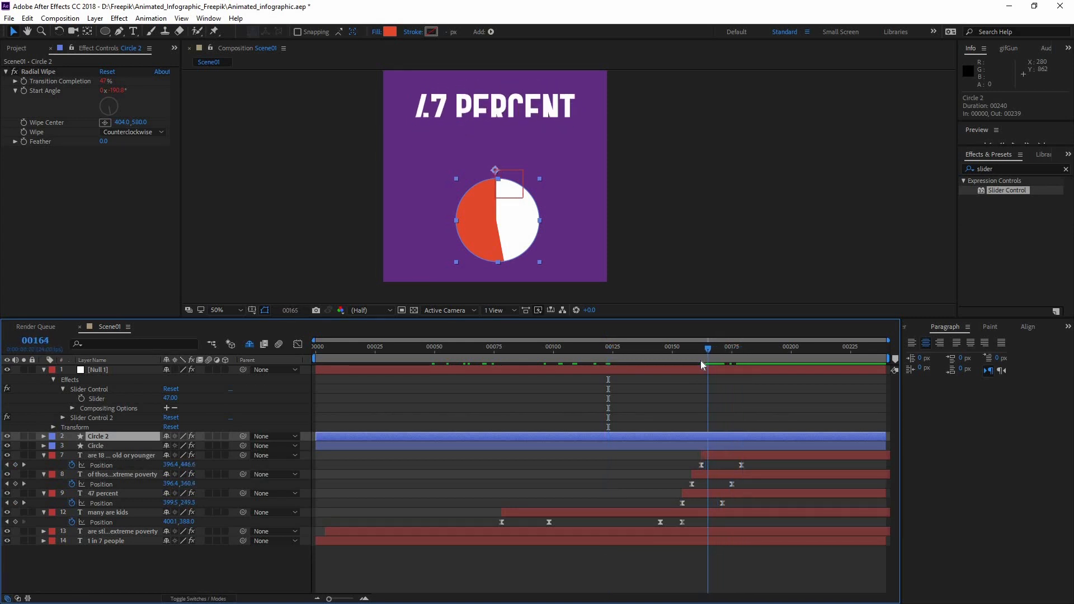
Start keyframing both of the null's sliders at frame 162 and show only the null's keyframed properties
click(82, 398)
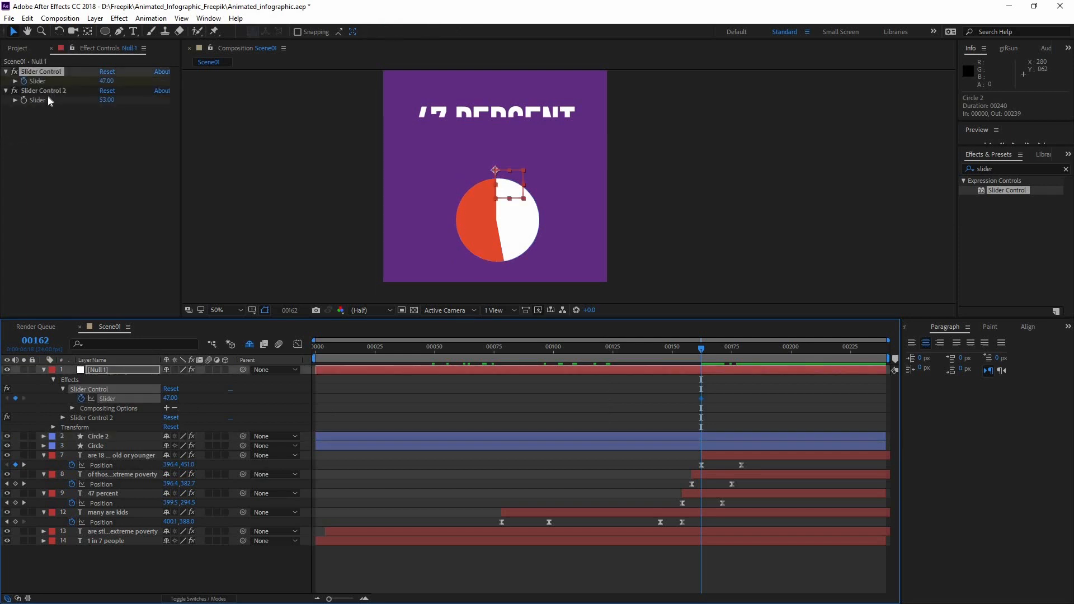
click(27, 90)
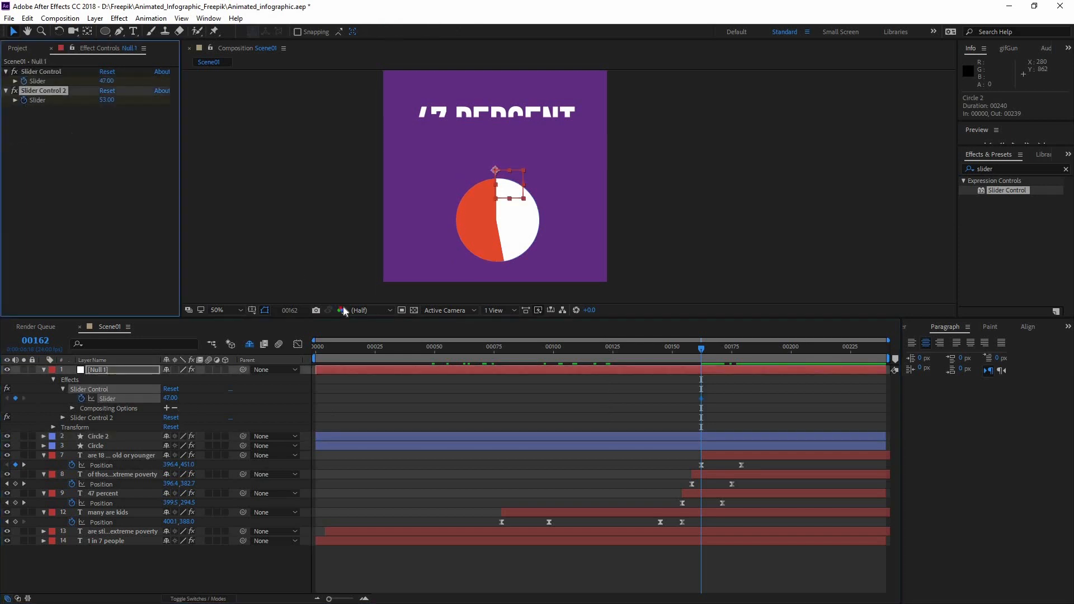
click(128, 368)
key(u)
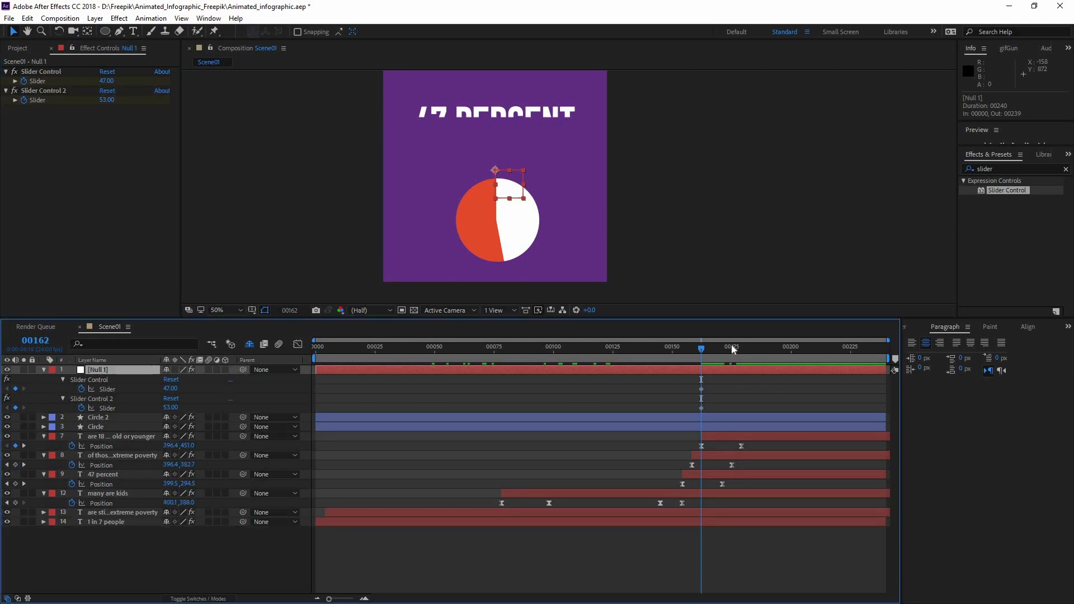
Add keyframes holding 47 and 53 on the null's sliders, aligned with the last Position keyframe of the "old or younger" text layer
drag(747, 352, 728, 413)
click(15, 389)
click(15, 408)
Set both of the null's sliders to 0 at their first keyframes on frame 162
drag(701, 353, 698, 347)
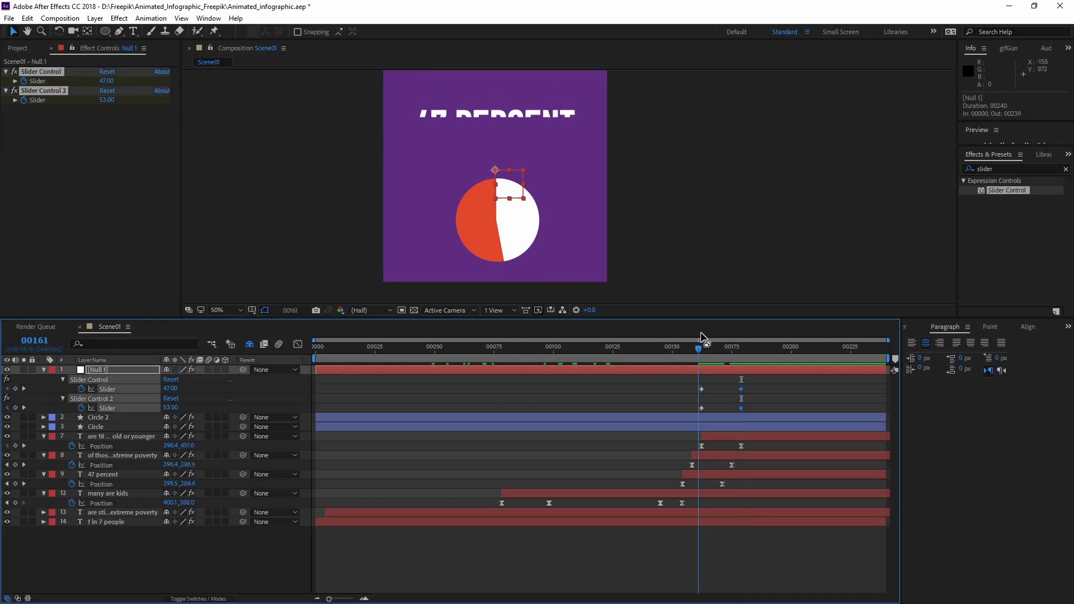
click(700, 350)
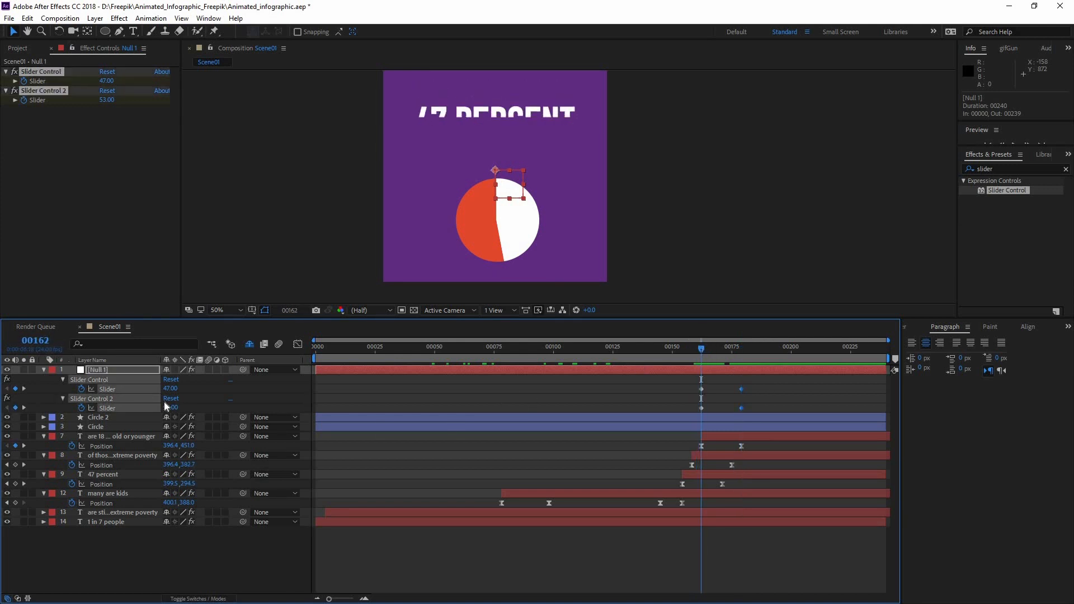
click(146, 427)
click(169, 407)
text(0)
click(170, 389)
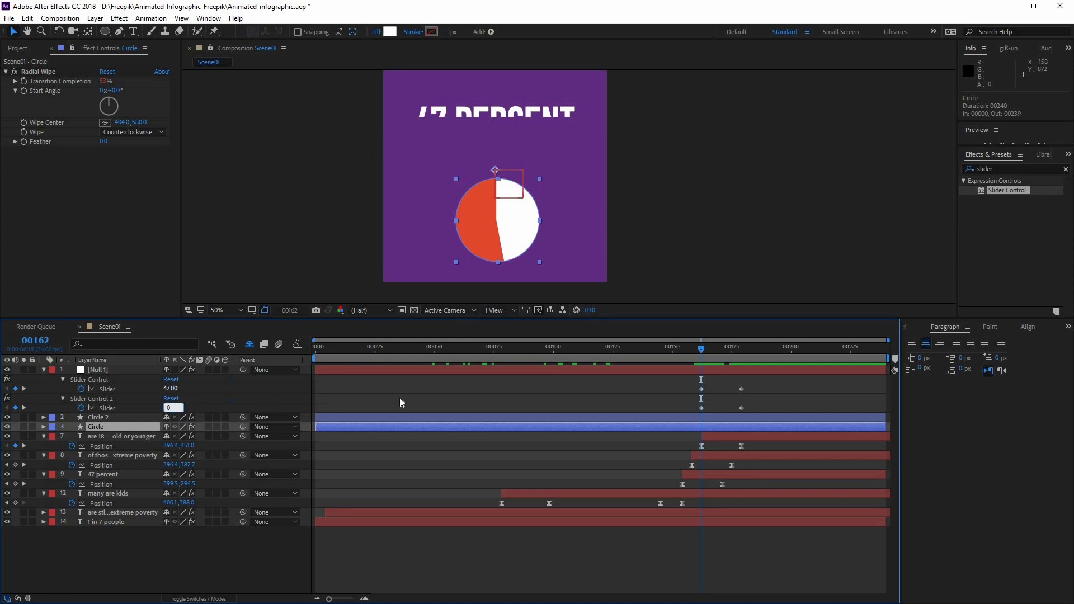
text(0)
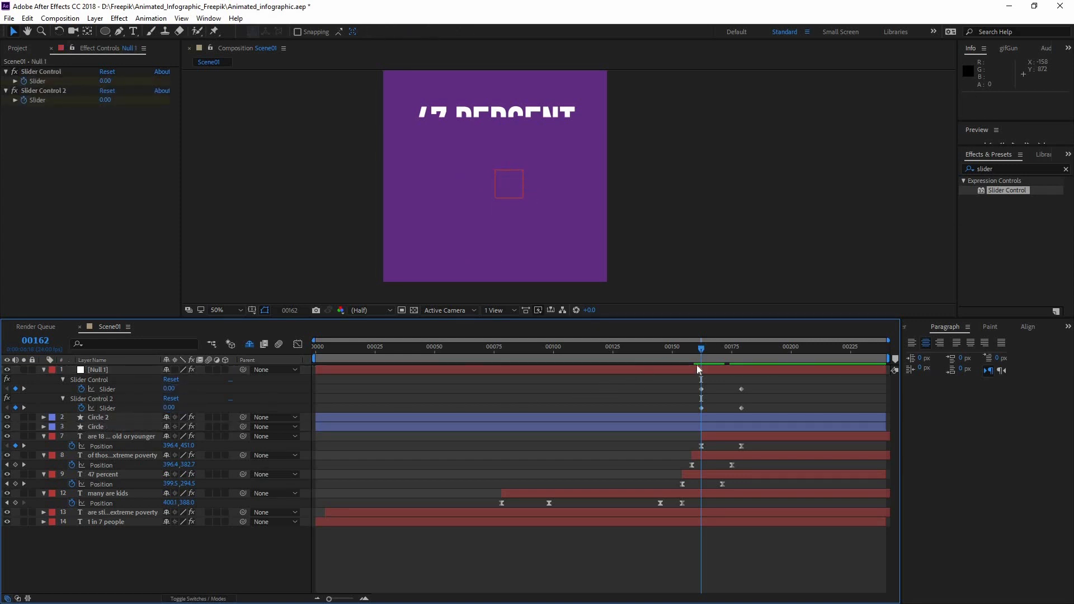
Scrub to frame 171 to check the pie's growth, and apply Easy Ease to all four slider keyframes
mouse_move(705, 350)
mouse_down()
mouse_move(743, 350)
mouse_move(715, 349)
mouse_up()
drag(746, 409, 688, 381)
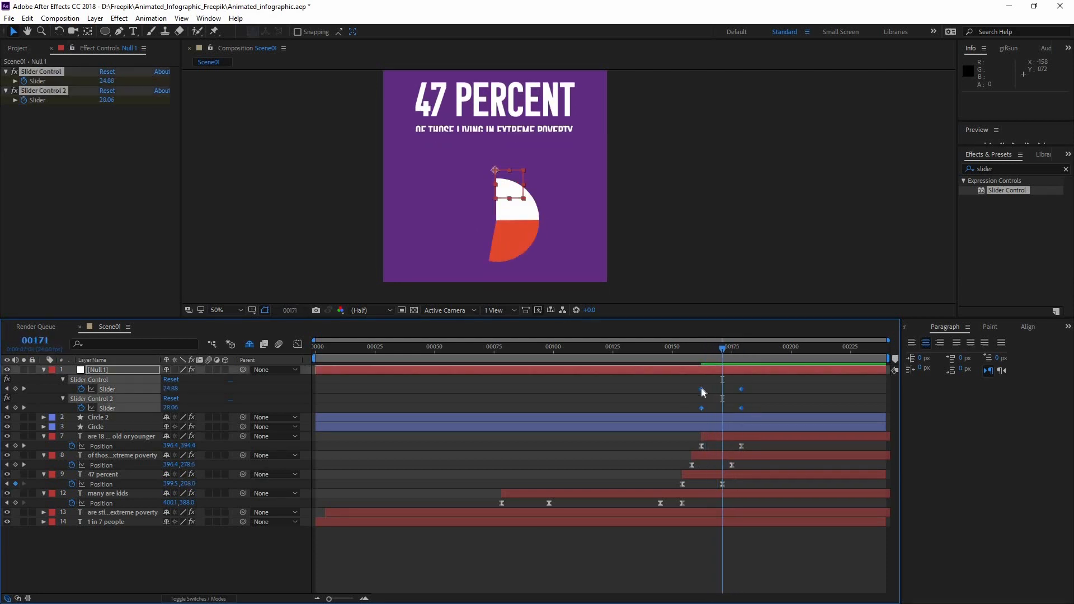
right_click(702, 389)
mouse_move(739, 526)
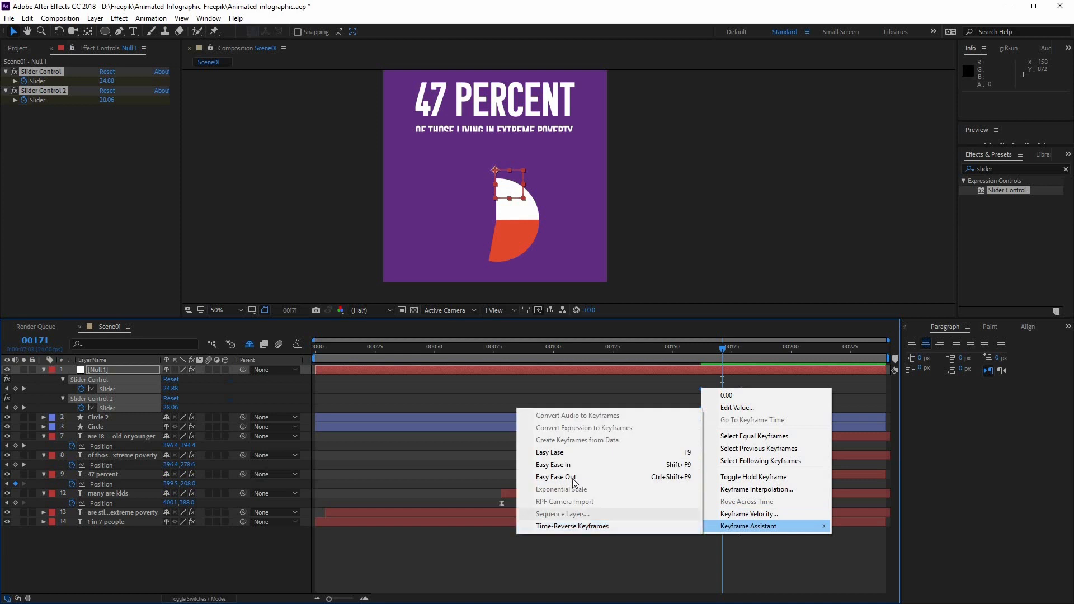
click(582, 452)
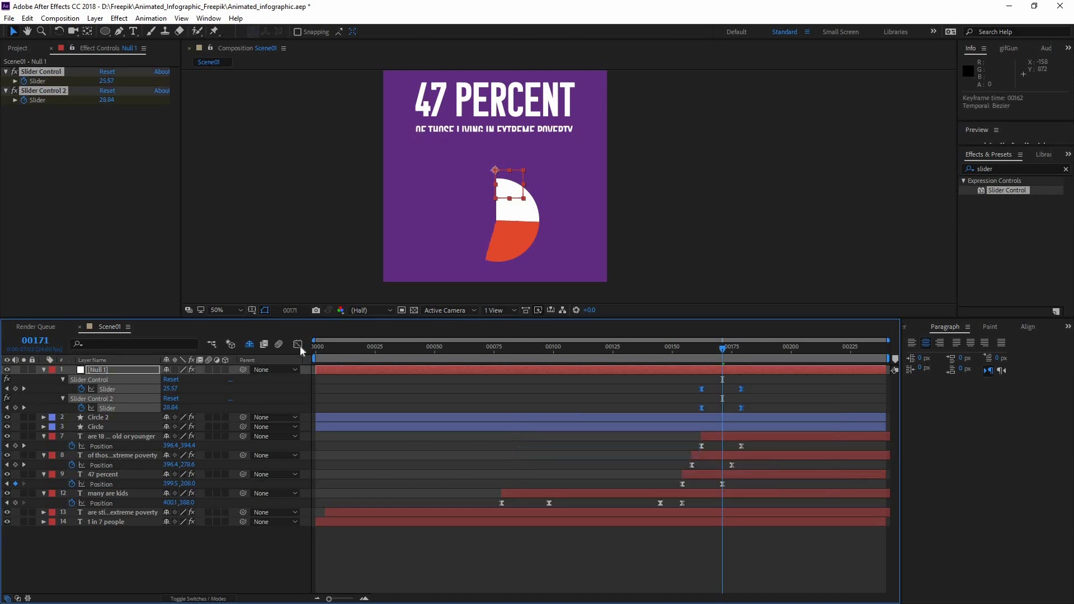
Reshape both sliders' speed curves into a steep central peak in the Graph Editor, and preview the animation from frame 153
key(shift+F3)
mouse_move(751, 567)
mouse_down()
mouse_move(688, 548)
mouse_move(731, 559)
mouse_up()
click(298, 344)
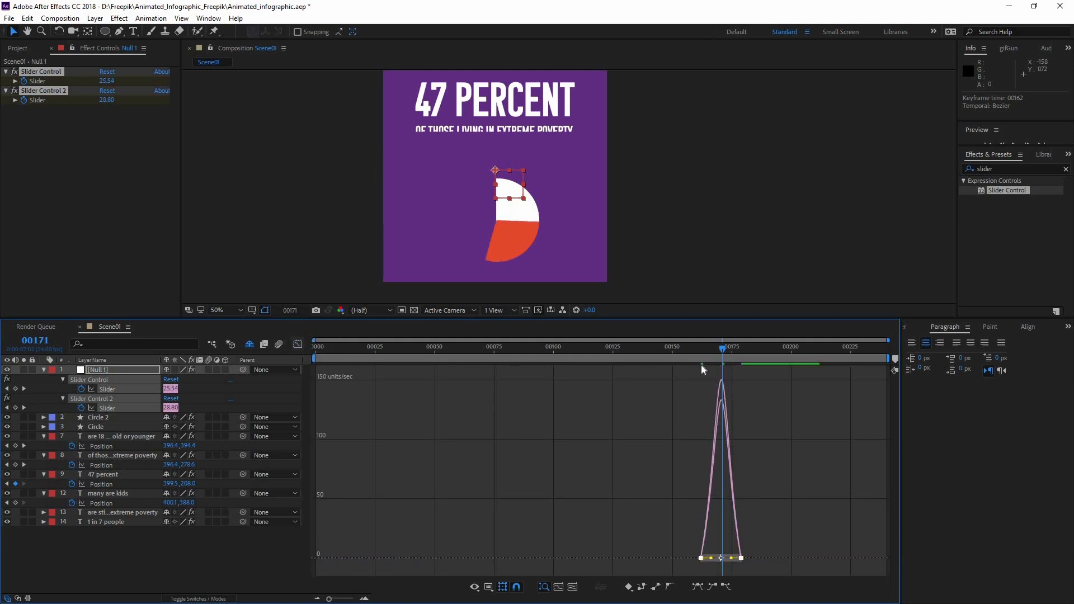
click(681, 354)
key(space)
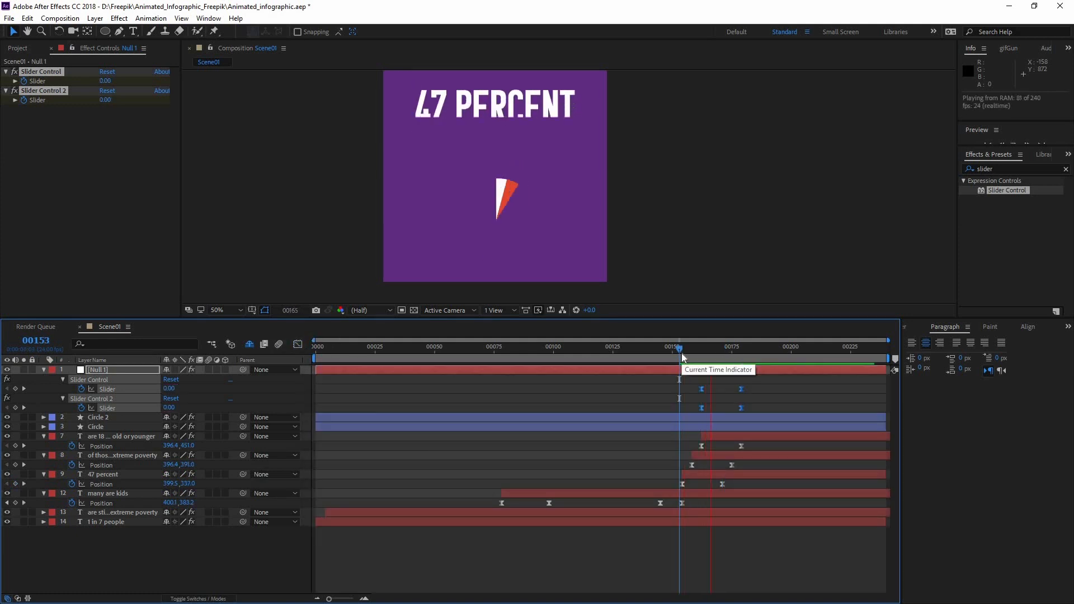
Move both sliders' ending keyframes earlier to frame 177 and place the playhead at frame 152
drag(681, 348, 736, 388)
click(731, 387)
click(677, 350)
key(comma)
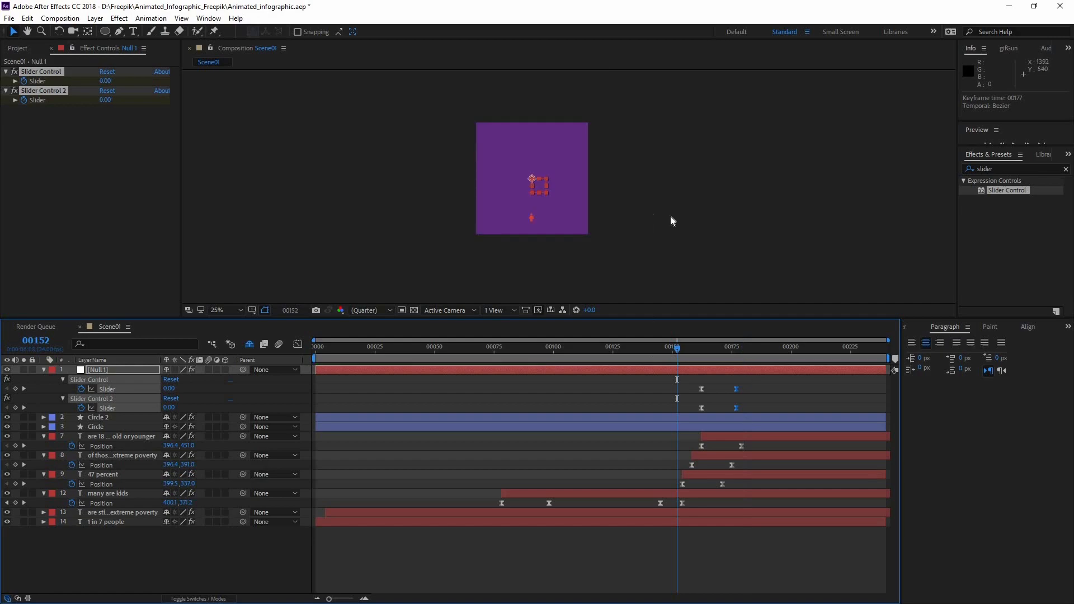